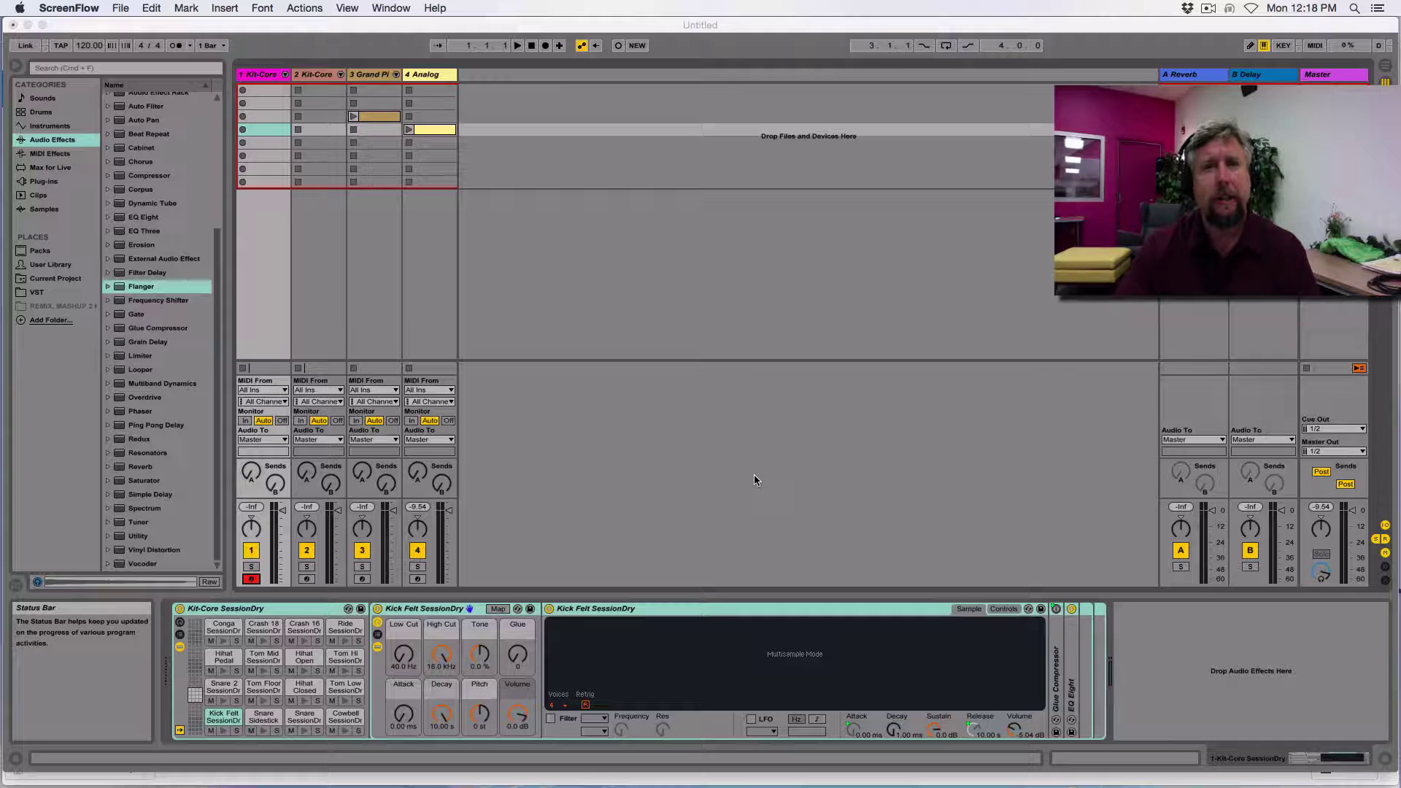
Create a four-bar MIDI clip in the first slot of the first Kit-Core track with a Kick Felt note at its start.
left_click(259, 88)
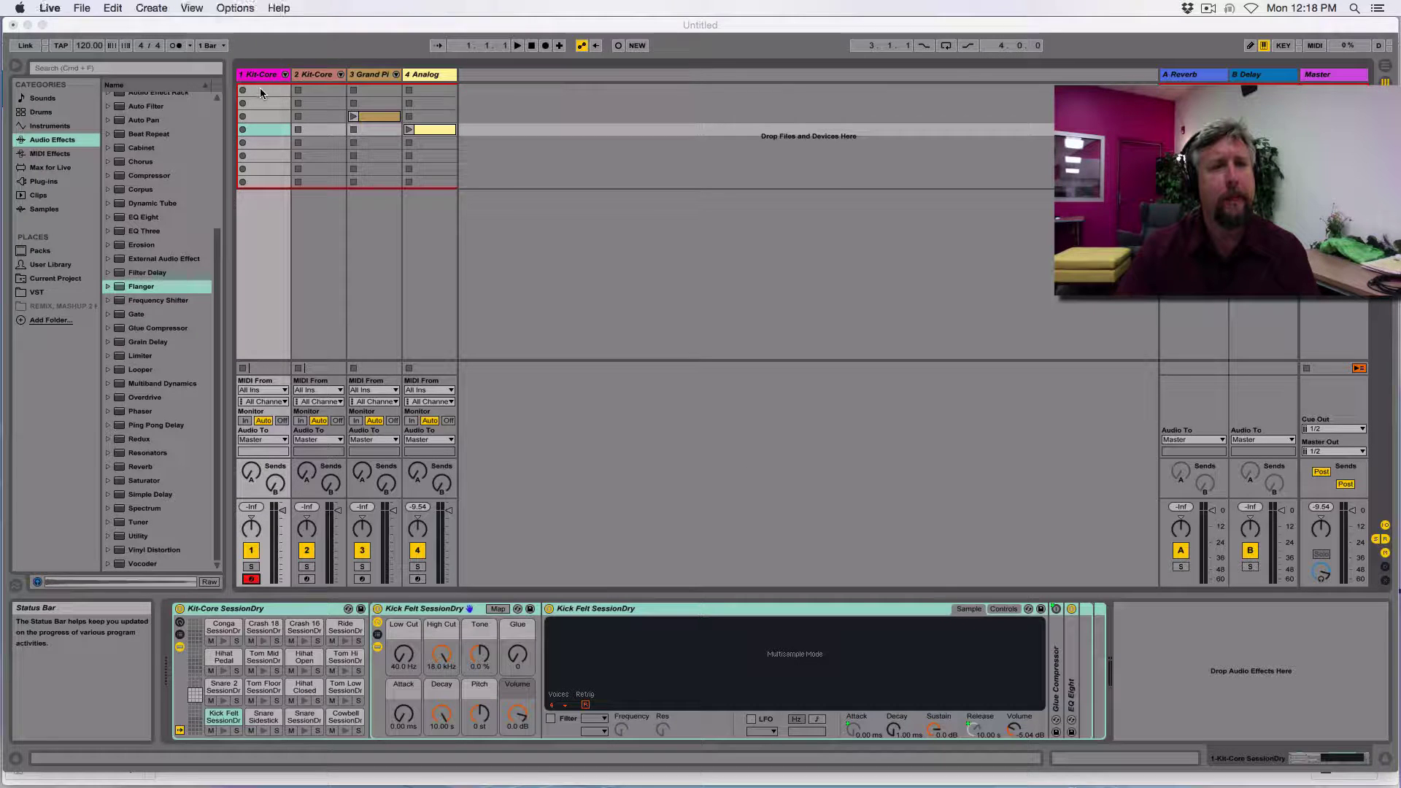
double_click(260, 89)
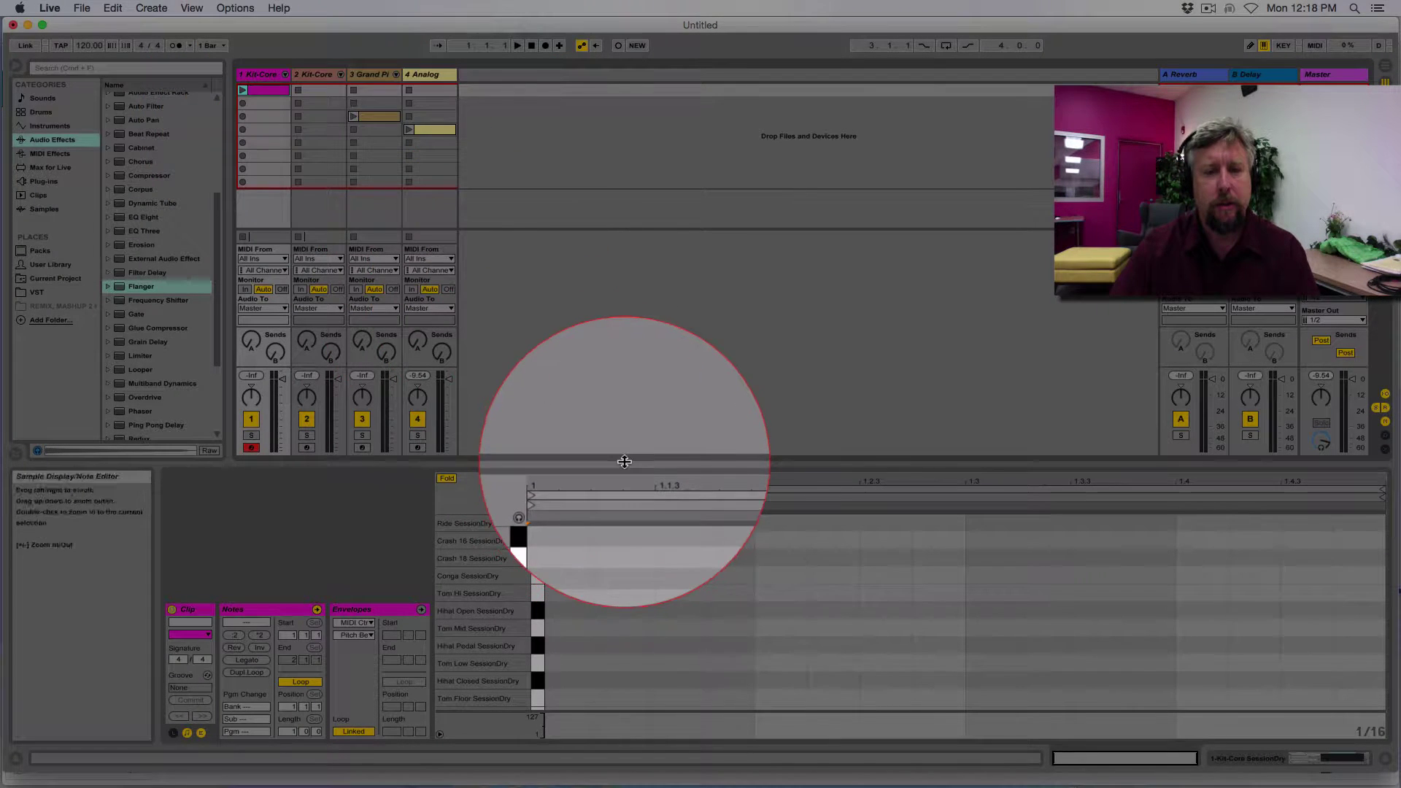
left_click_drag(620, 459, 601, 332)
left_click(573, 600)
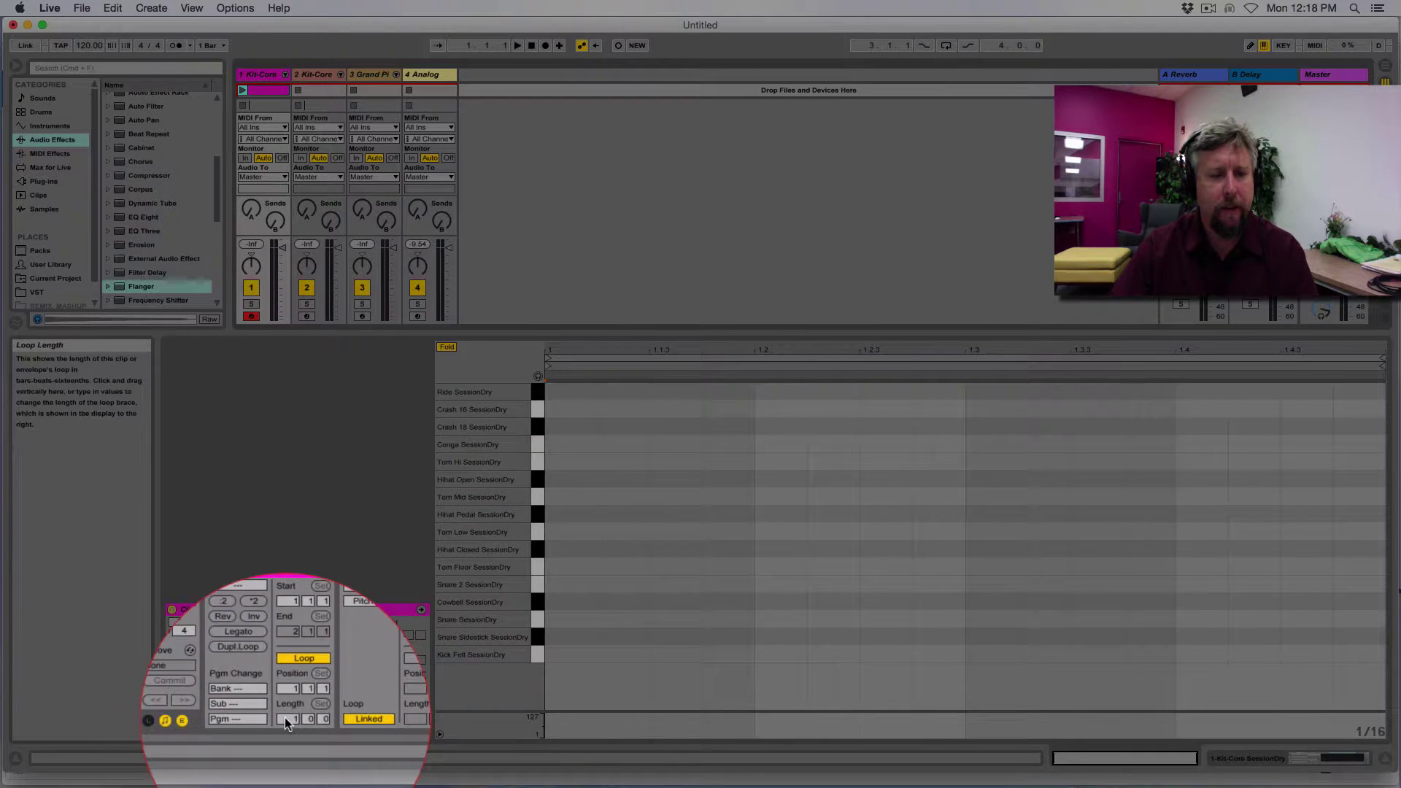
left_click_drag(285, 719, 285, 696)
double_click(549, 641)
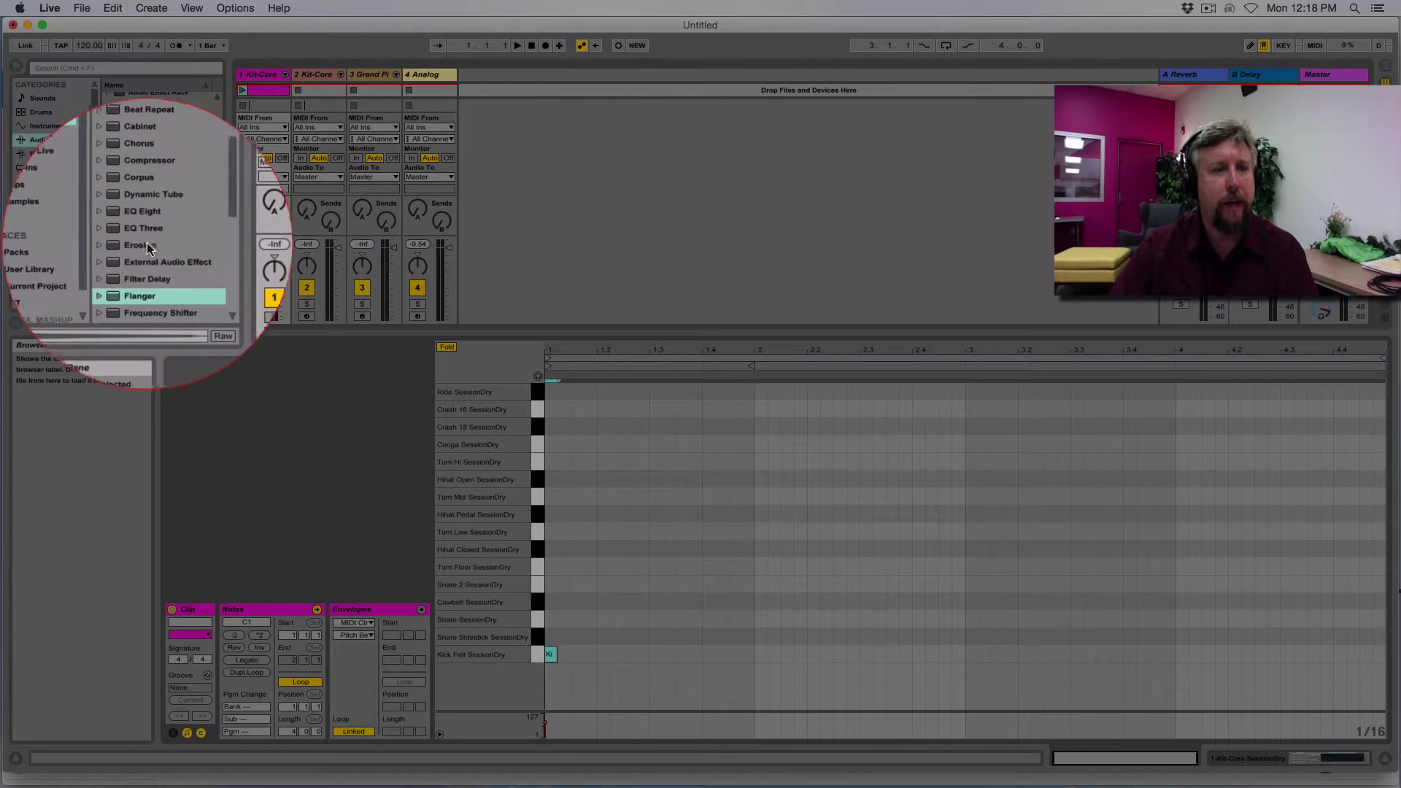
Add a Reverb with a decay time of about 12.9 s to the first Kit-Core track and play its clip.
scroll(158, 242, "down", 10)
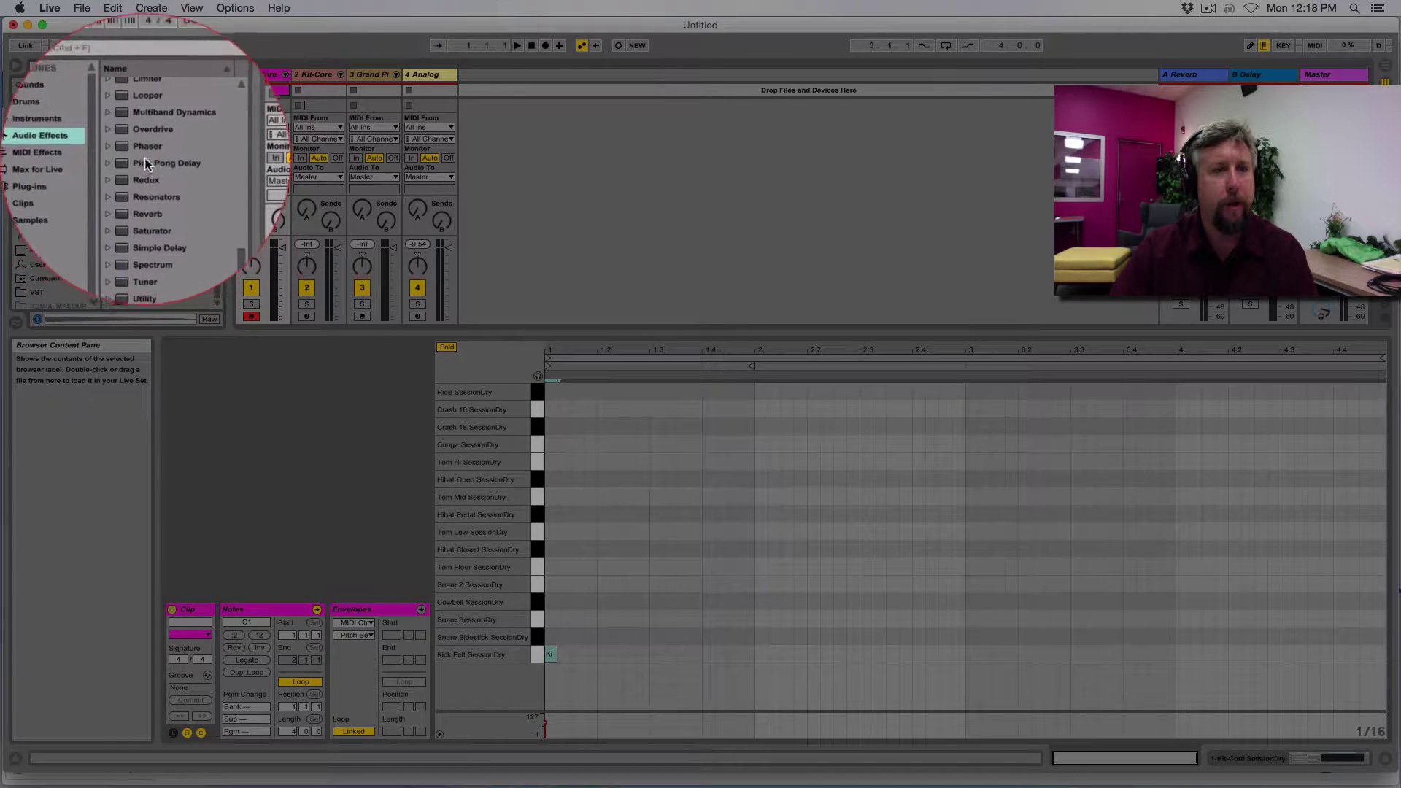
left_click_drag(144, 204, 259, 108)
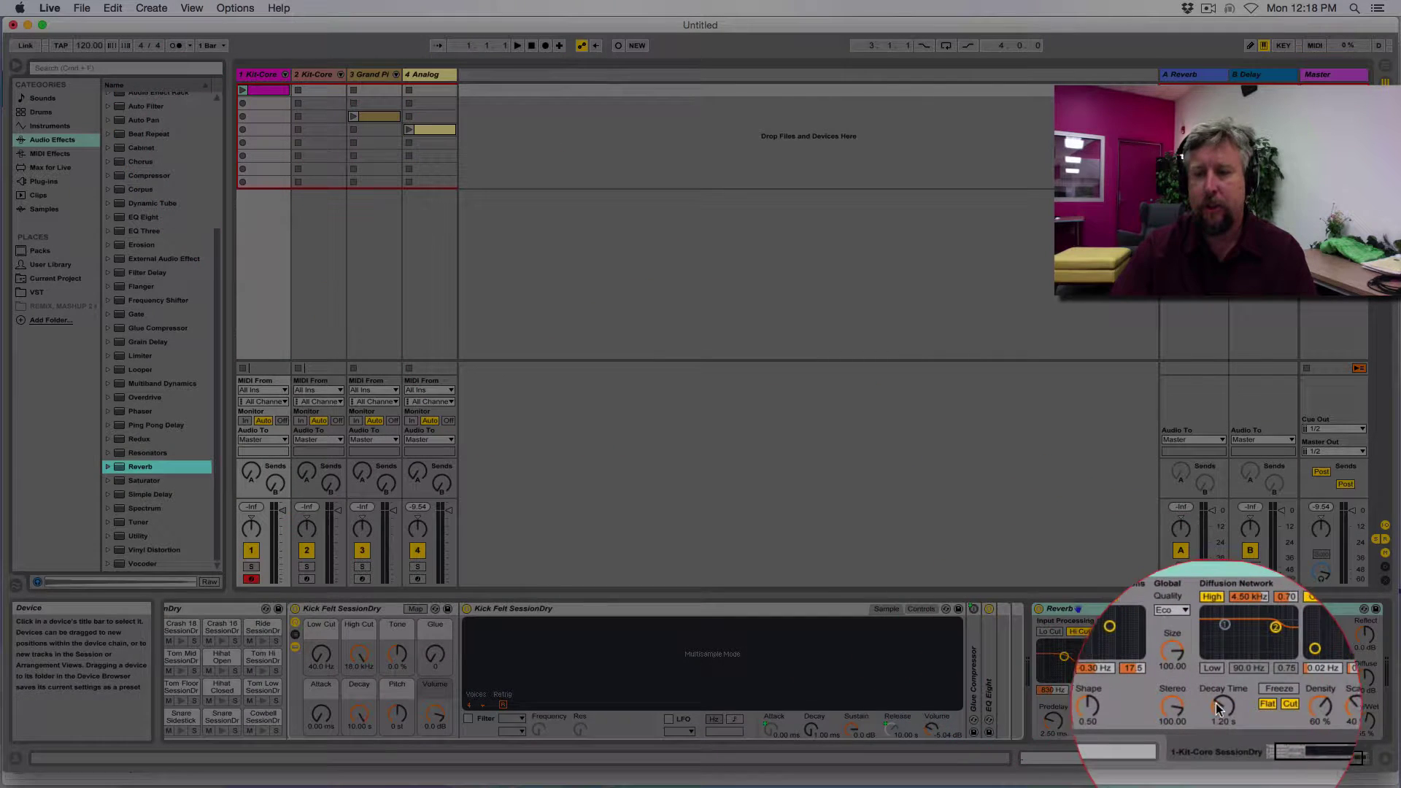
left_click_drag(1222, 717, 1223, 609)
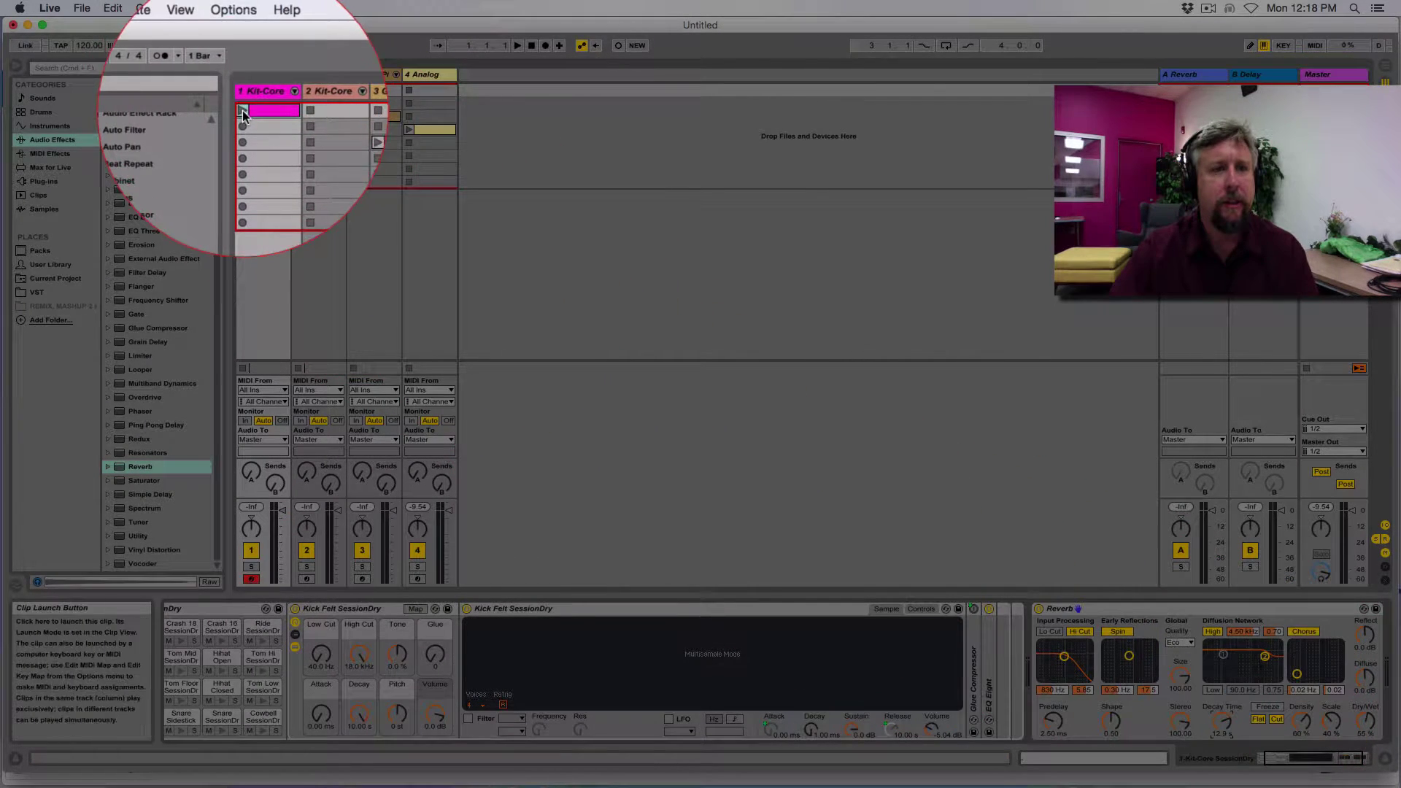
left_click(242, 111)
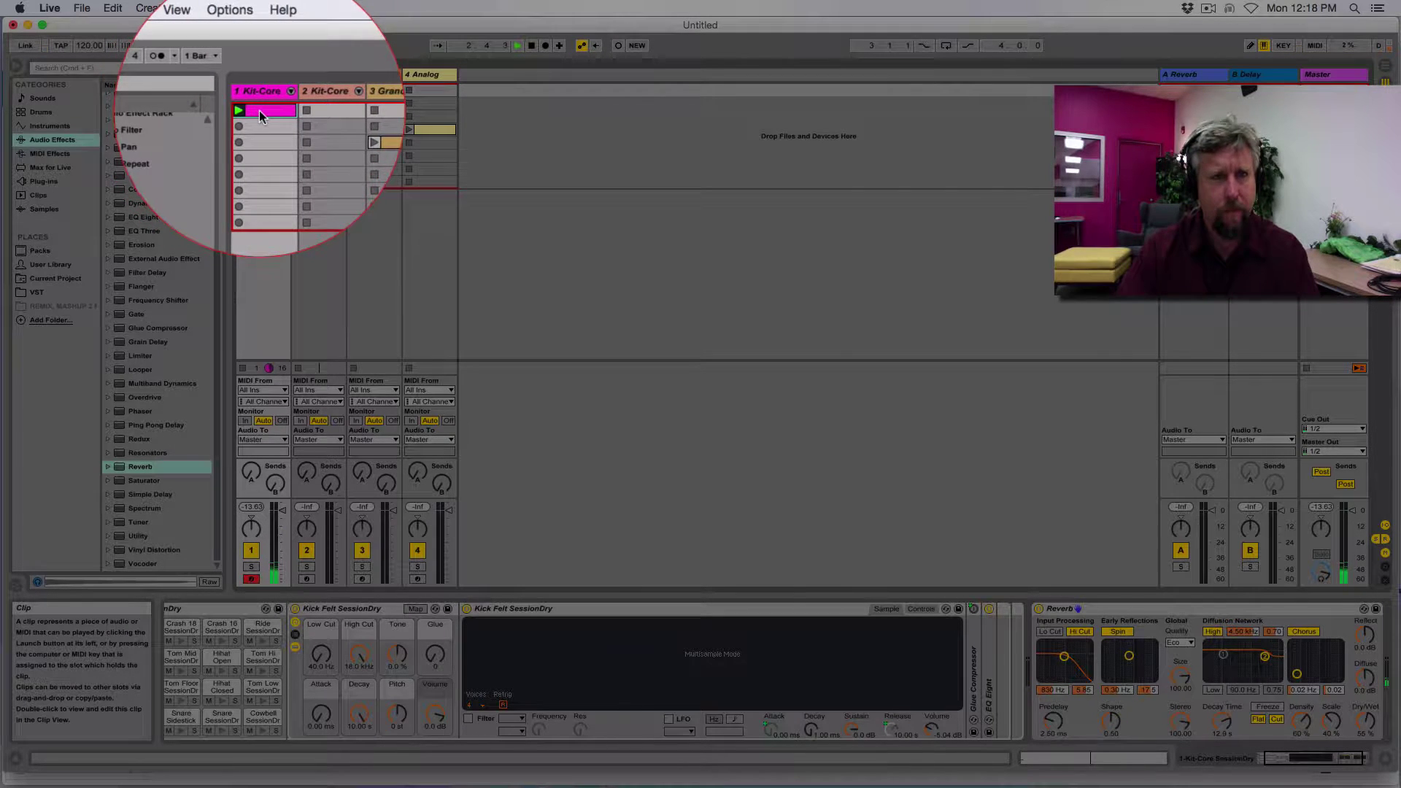
Freeze the first Kit-Core track and flatten it to audio.
right_click(260, 111)
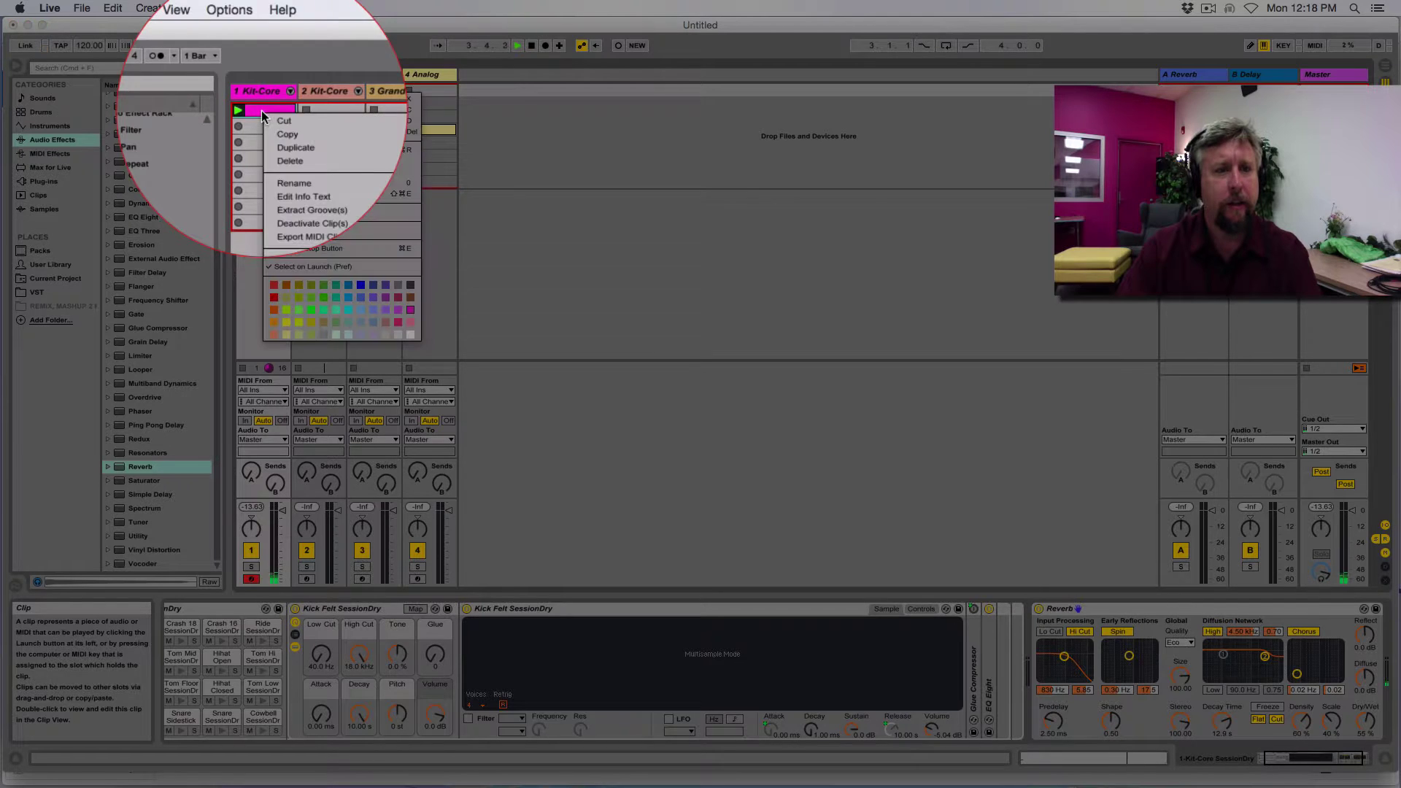
left_click(292, 218)
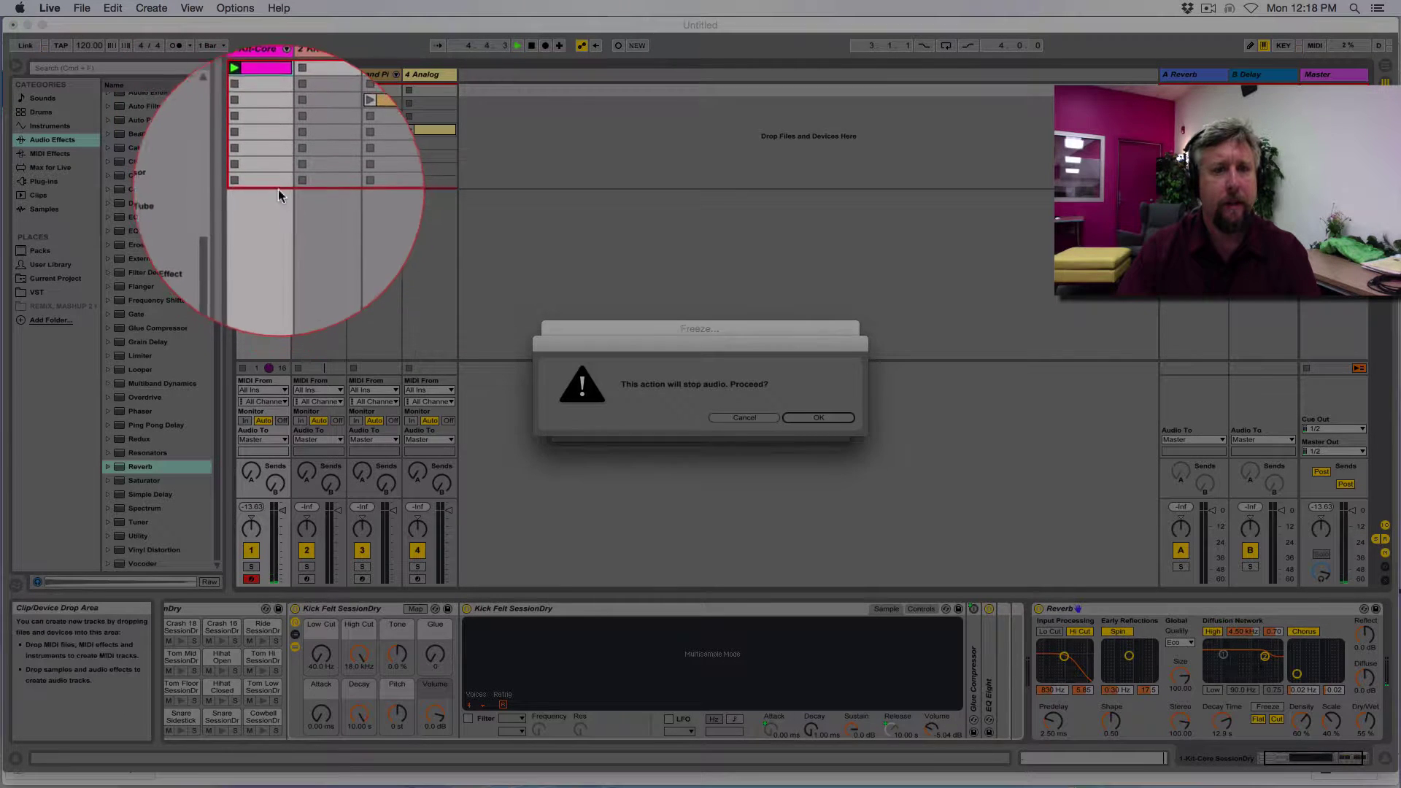
left_click(808, 415)
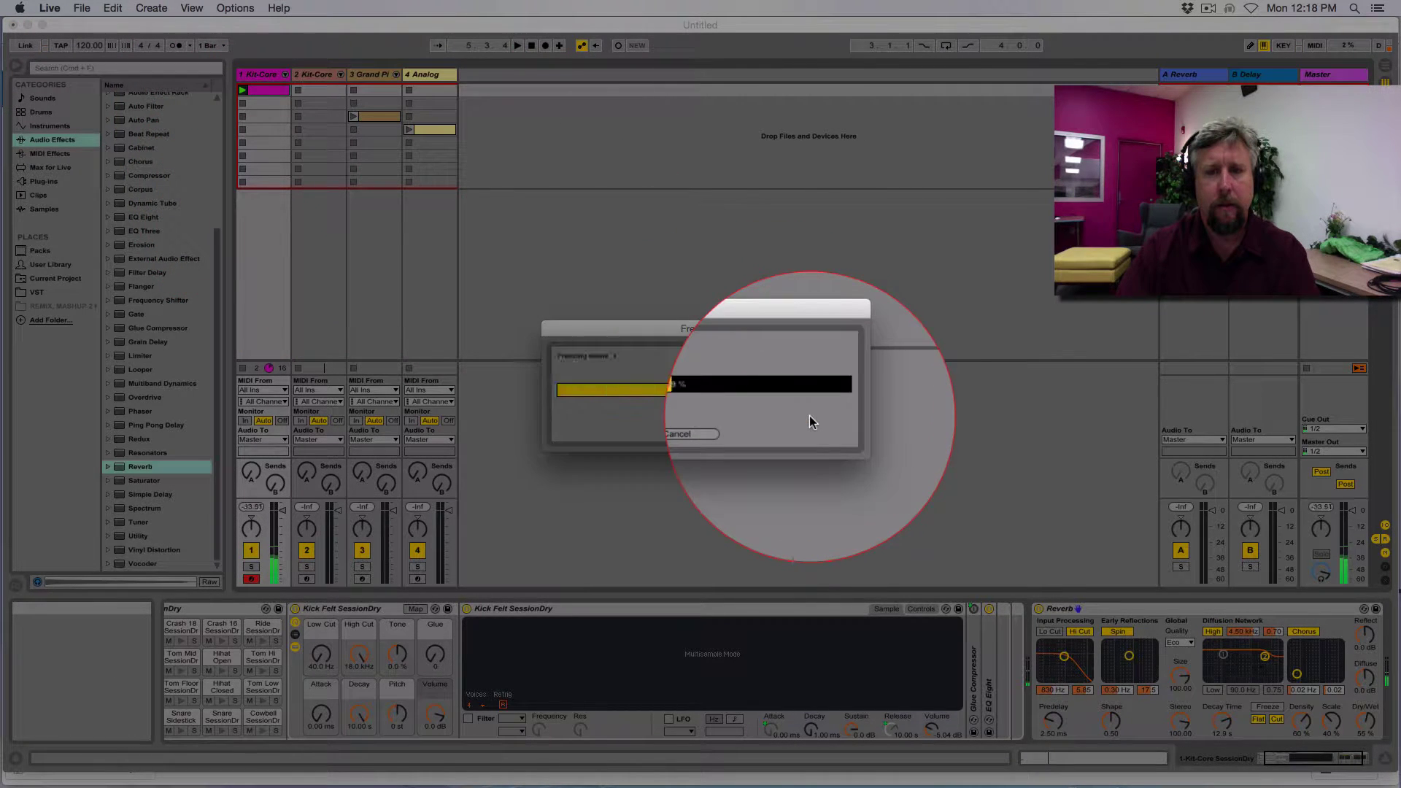
right_click(260, 109)
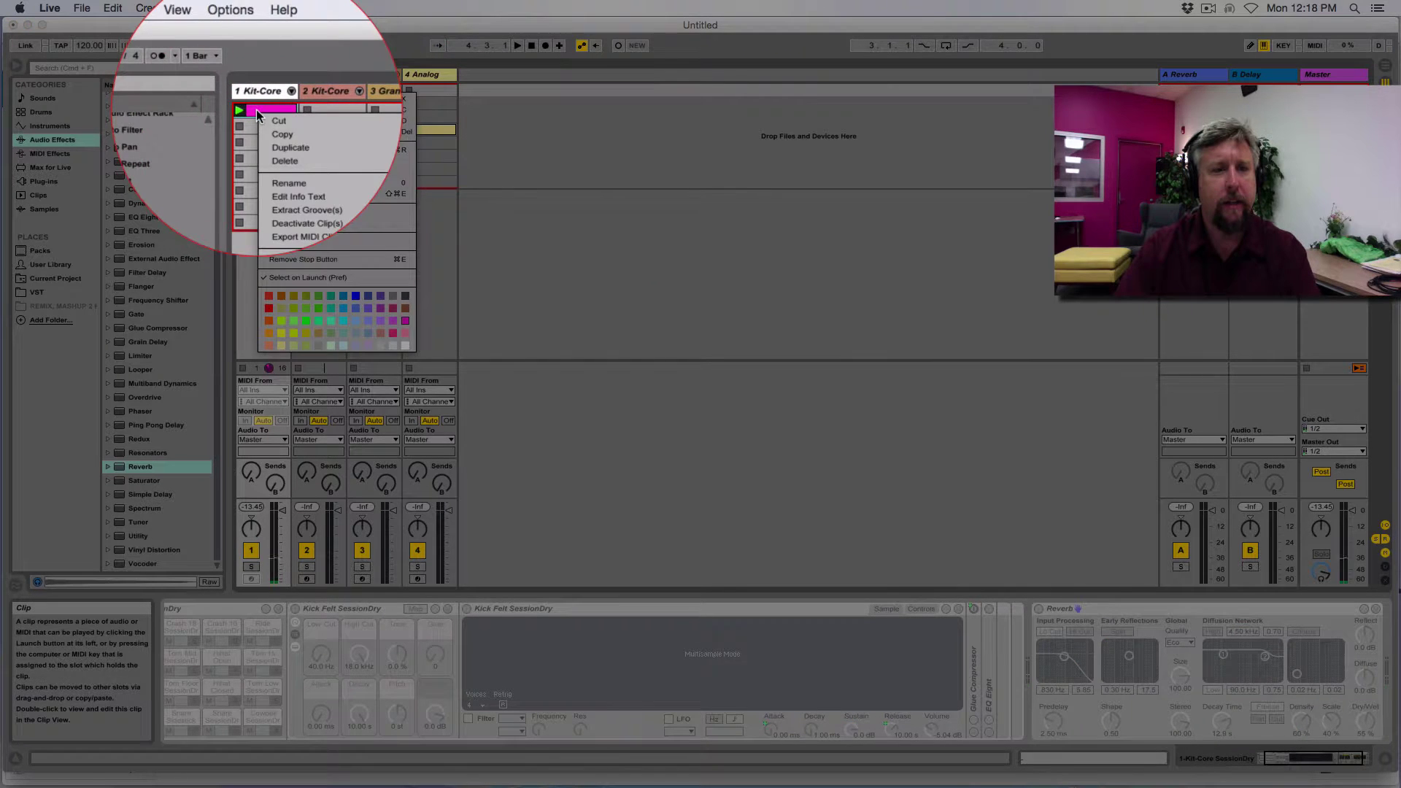
left_click(287, 227)
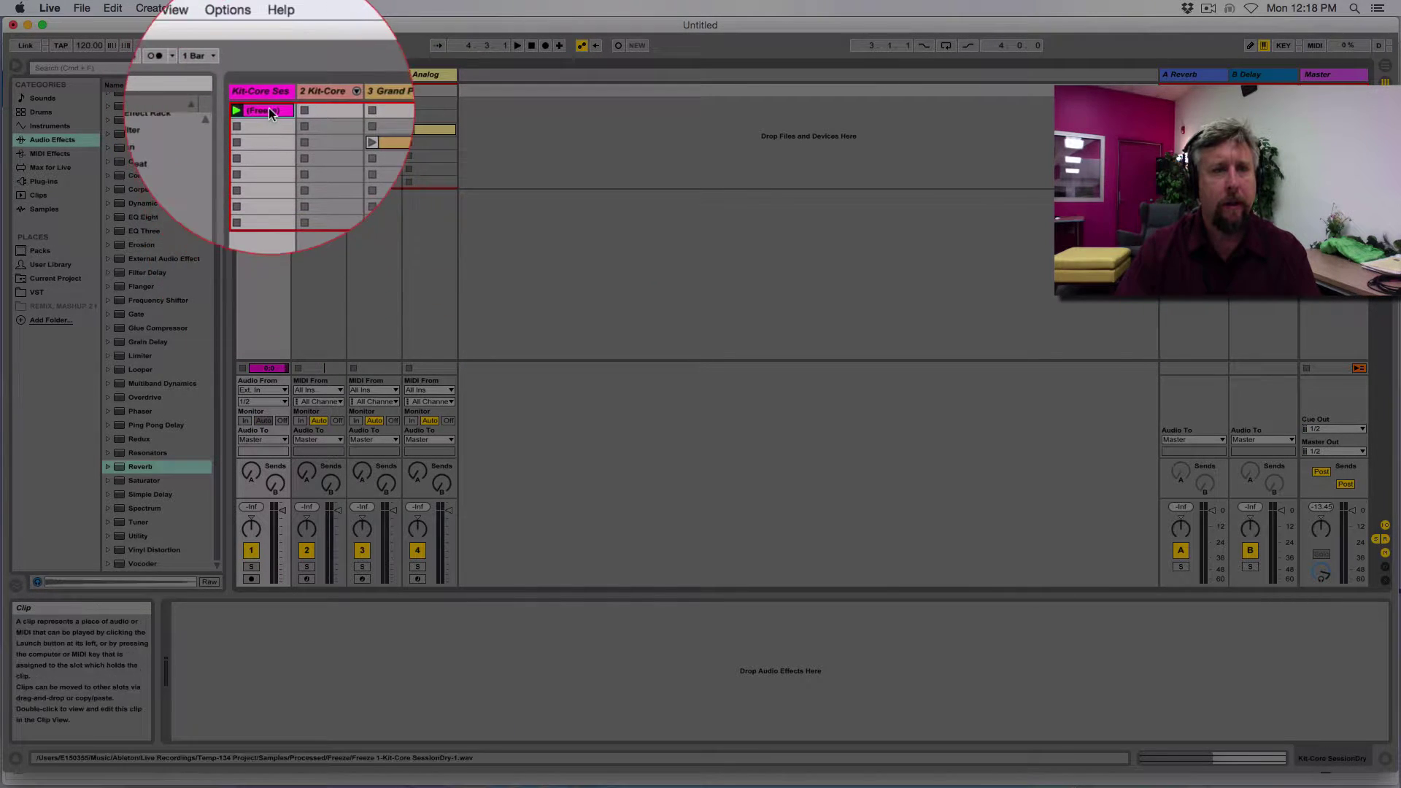
Raise the flattened kick clip's gain to about 9.75 dB, and reverse and audition its sample.
double_click(268, 108)
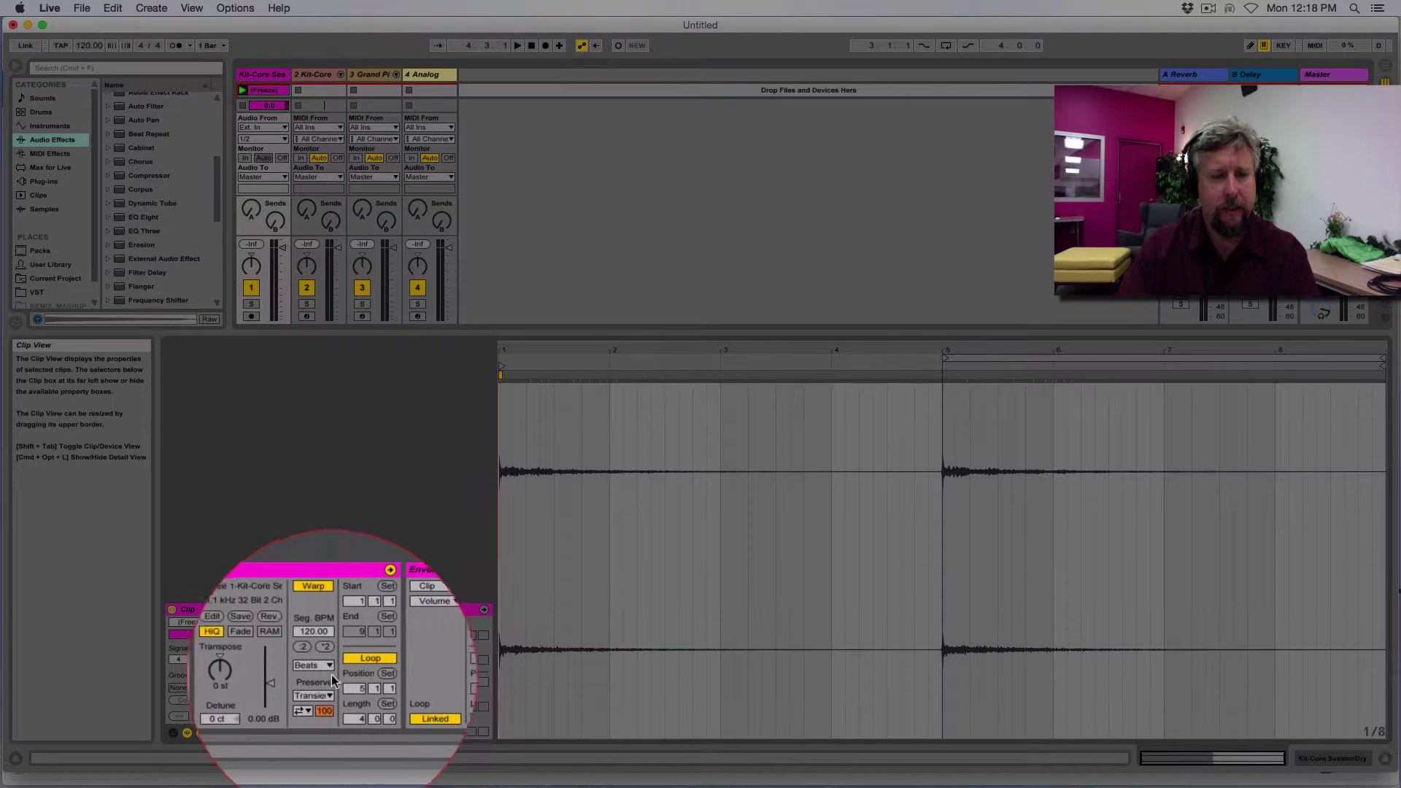
left_click_drag(281, 688, 282, 669)
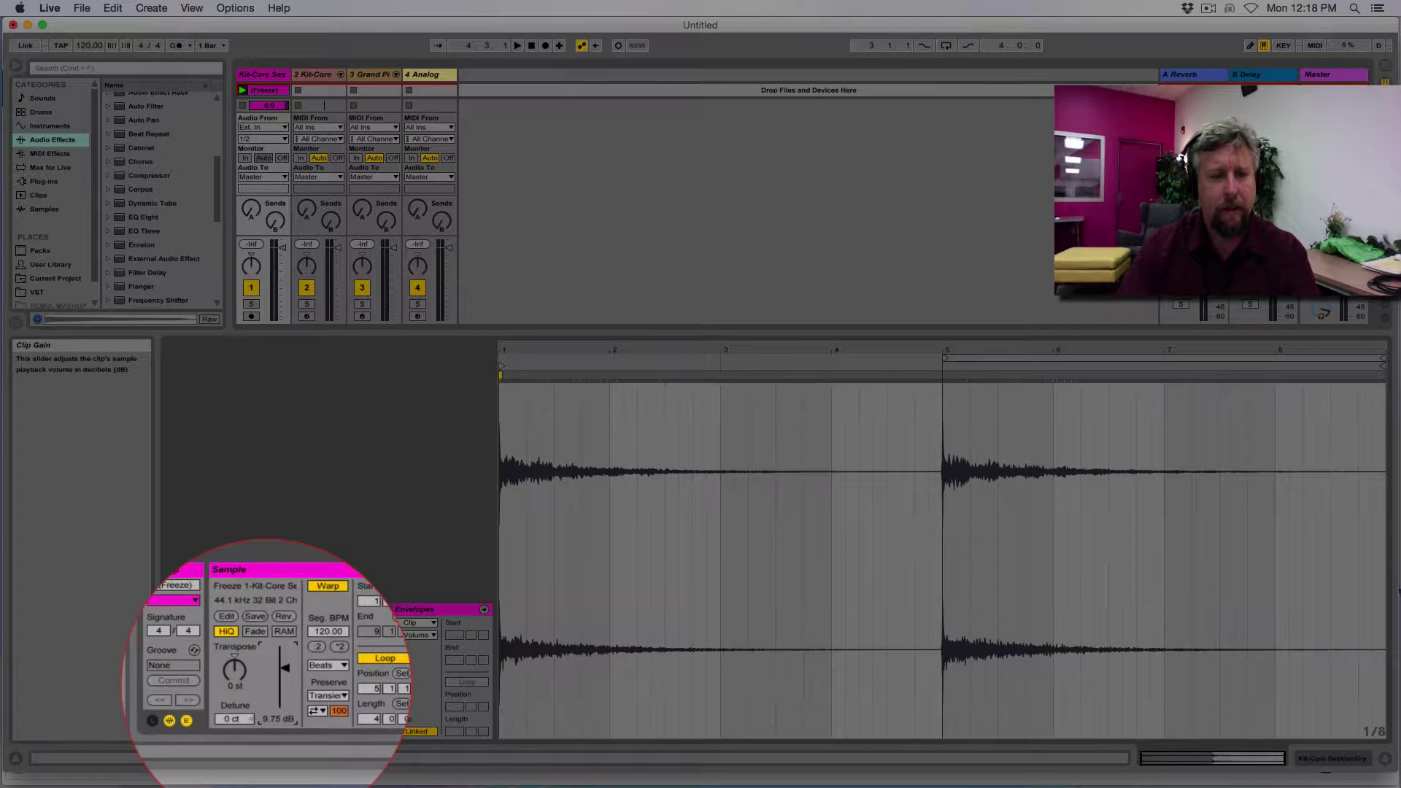
left_click(285, 644)
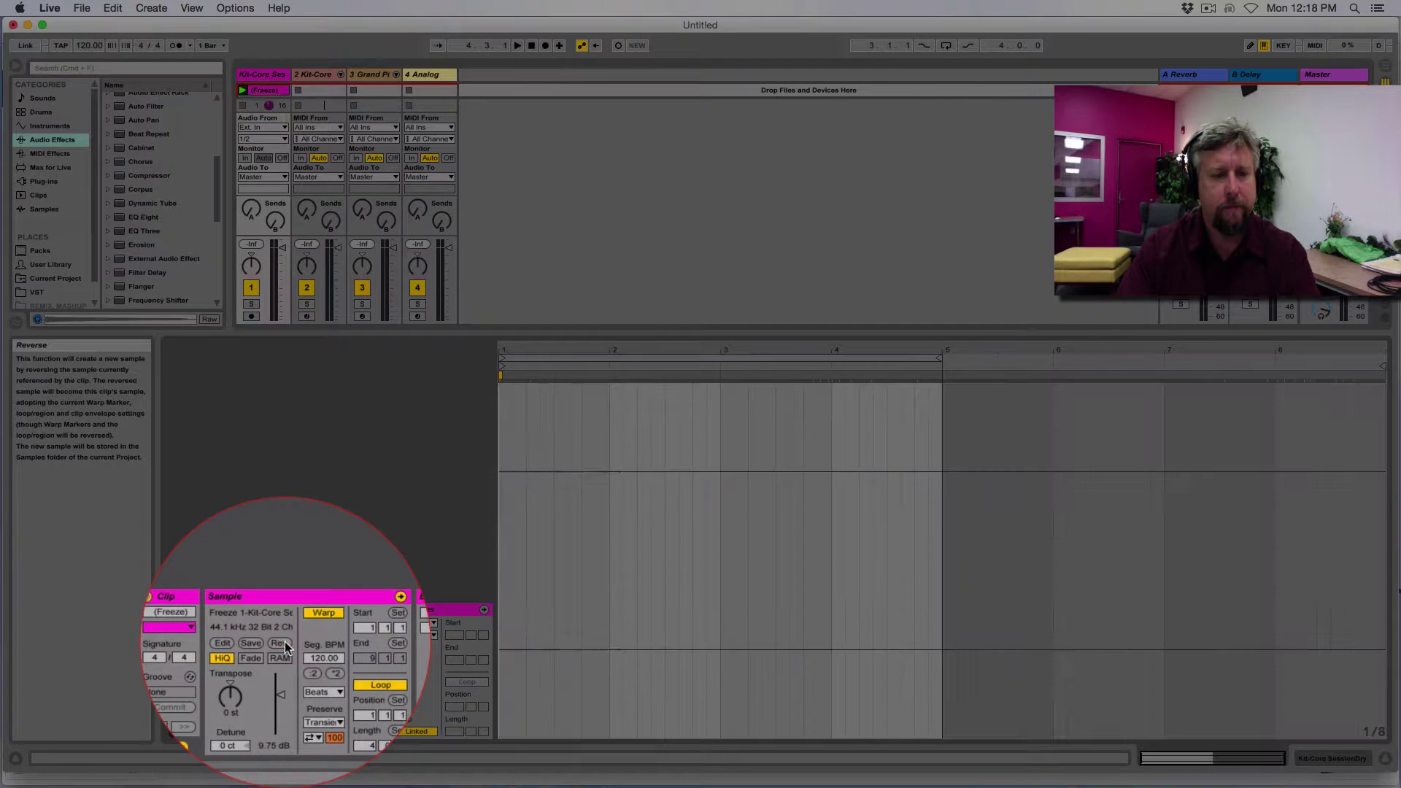
key("space")
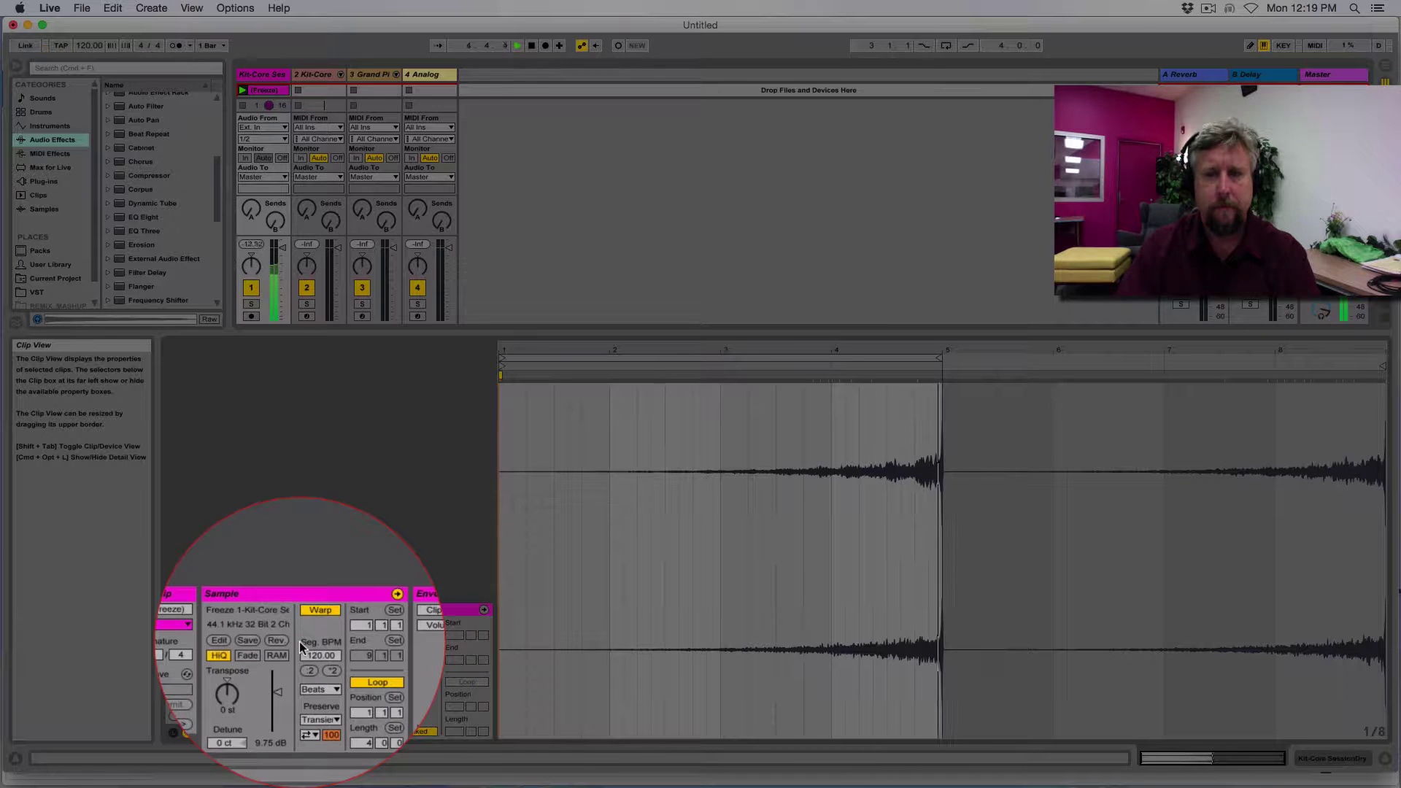
left_click(531, 46)
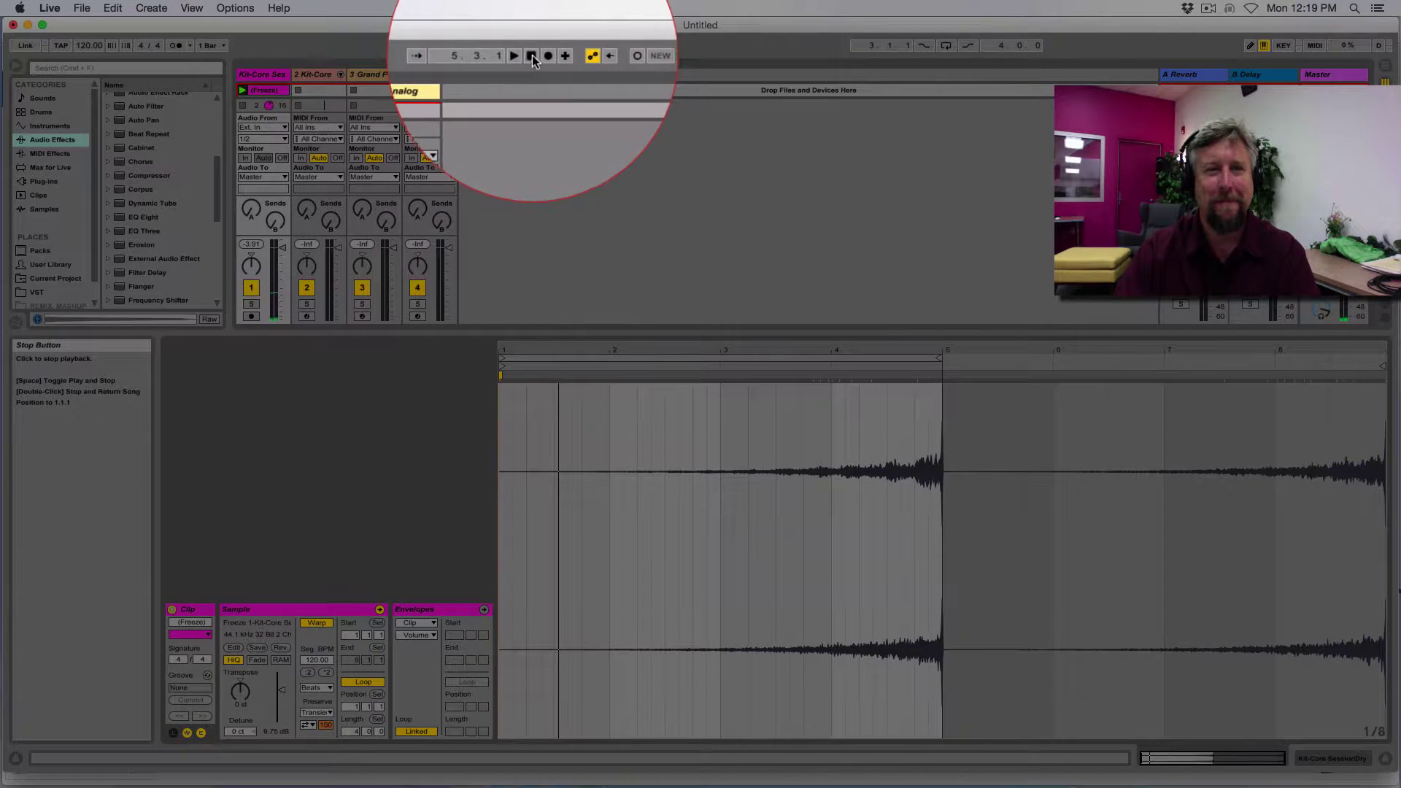
Create a four-bar MIDI clip in the second Kit-Core track's second slot with Crash 16 and Crash 18 notes at its start.
left_click_drag(585, 332, 557, 501)
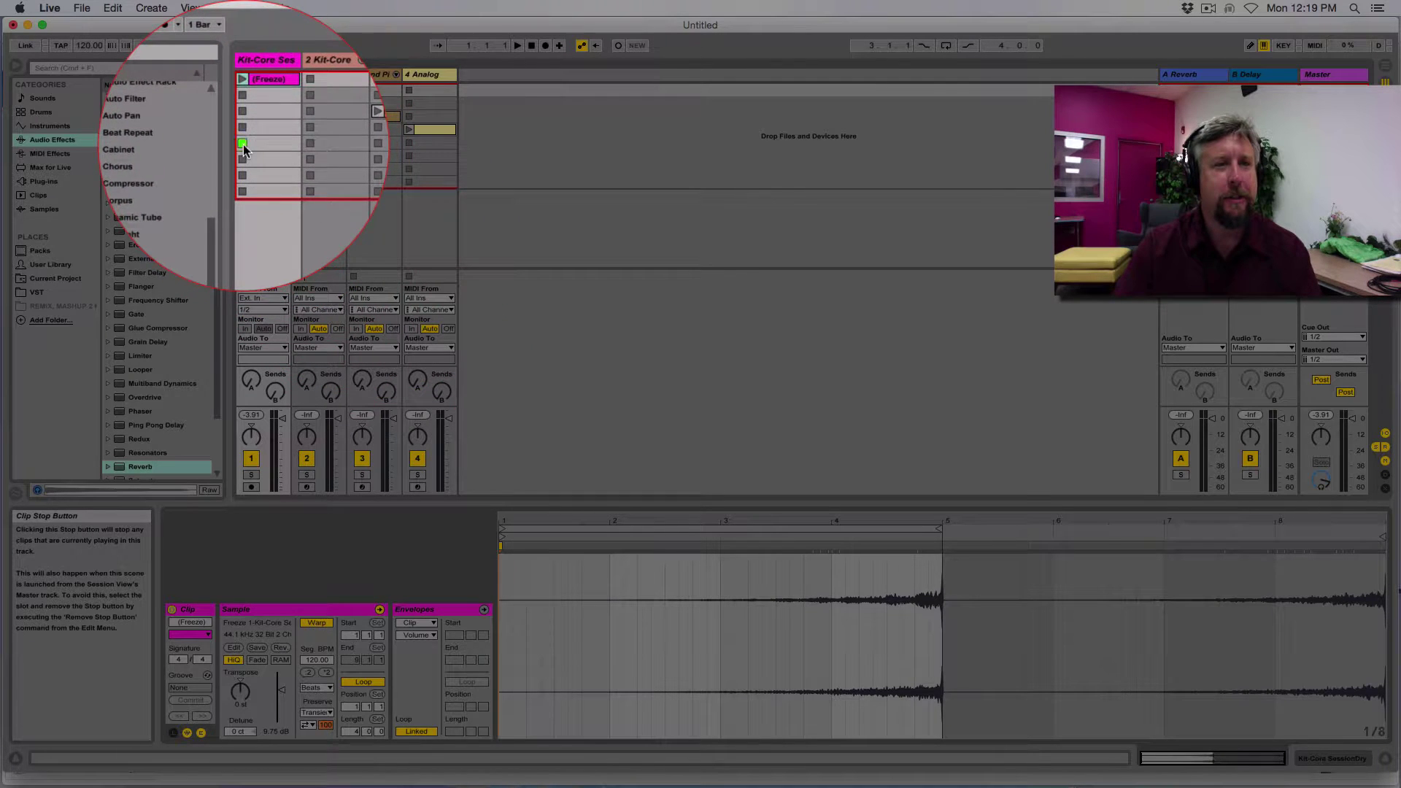
double_click(318, 124)
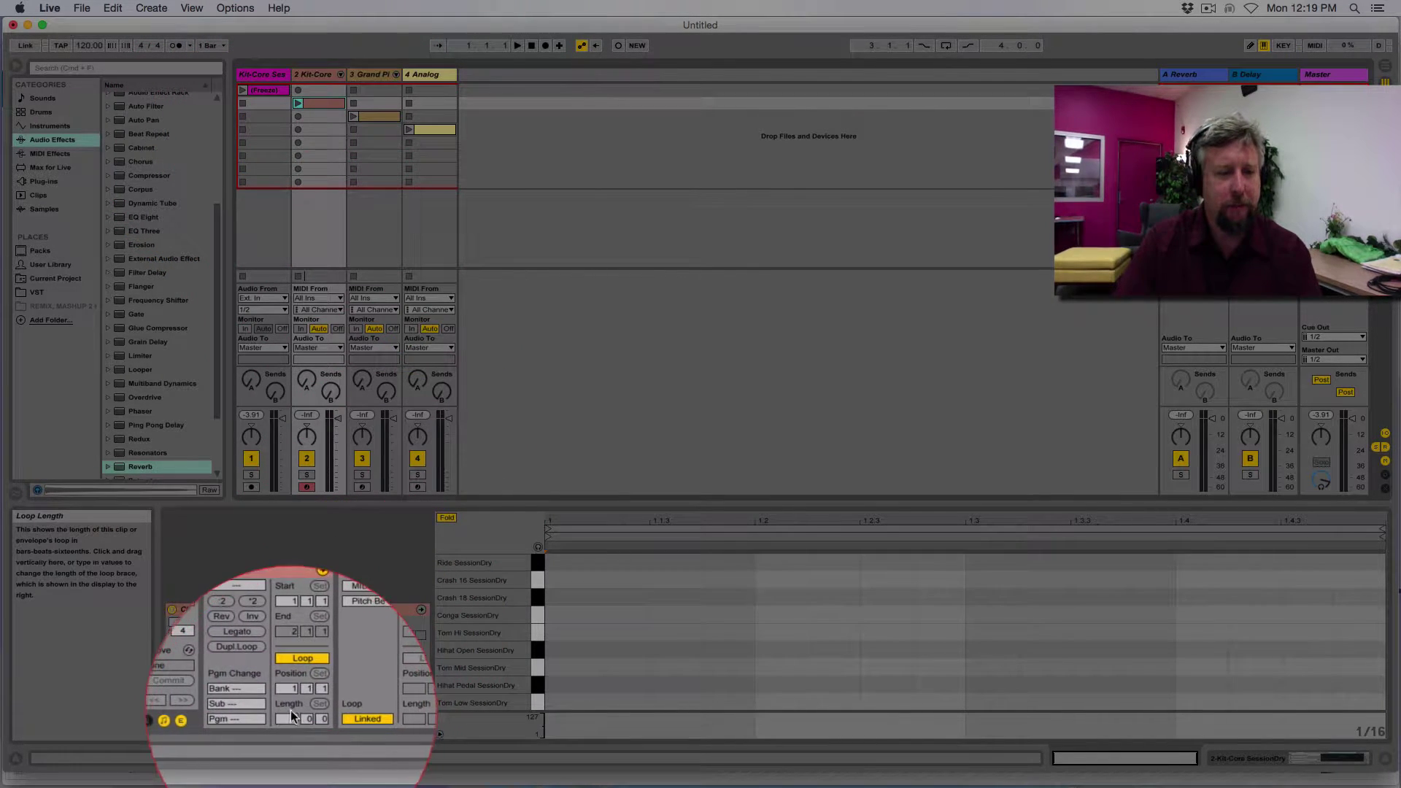
left_click_drag(287, 720, 287, 712)
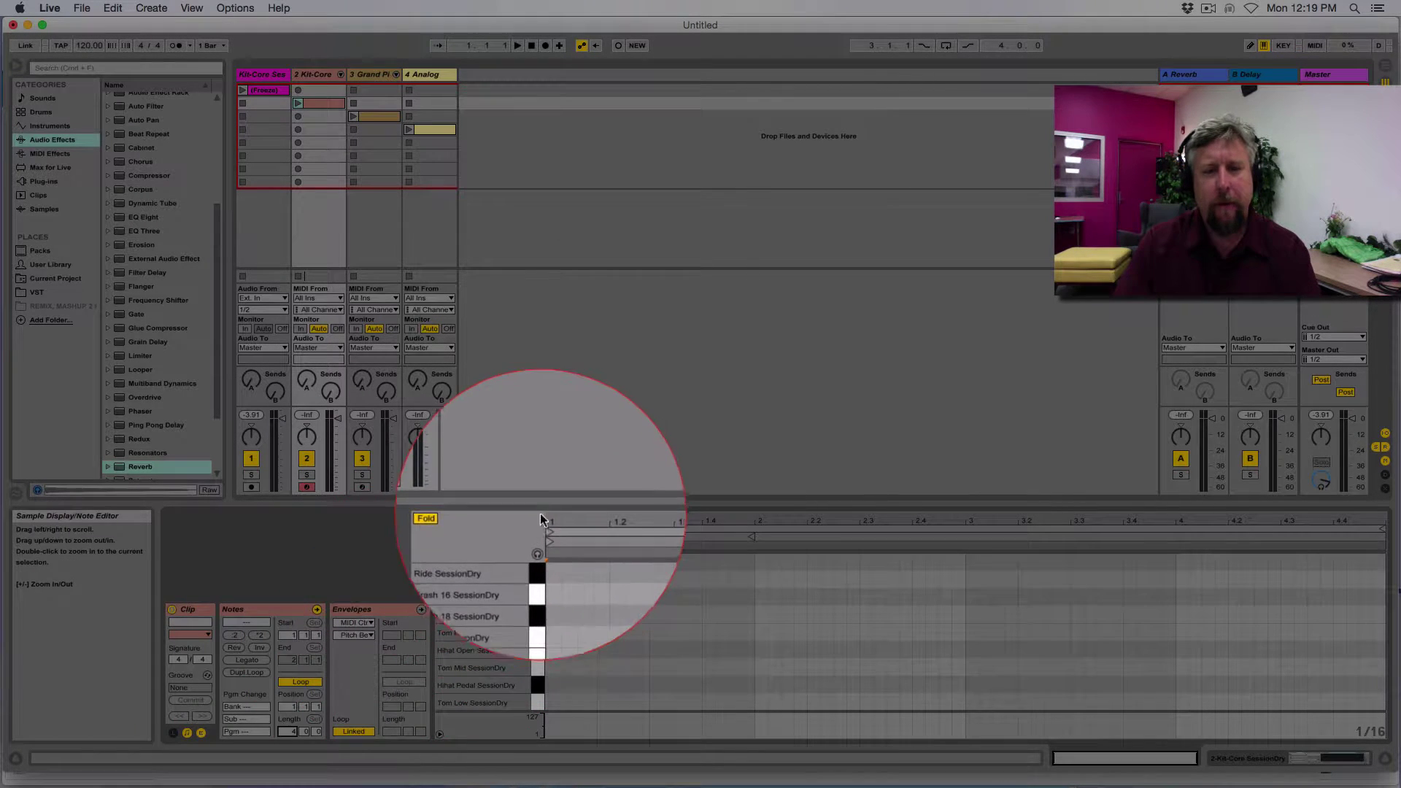
left_click_drag(545, 502, 539, 341)
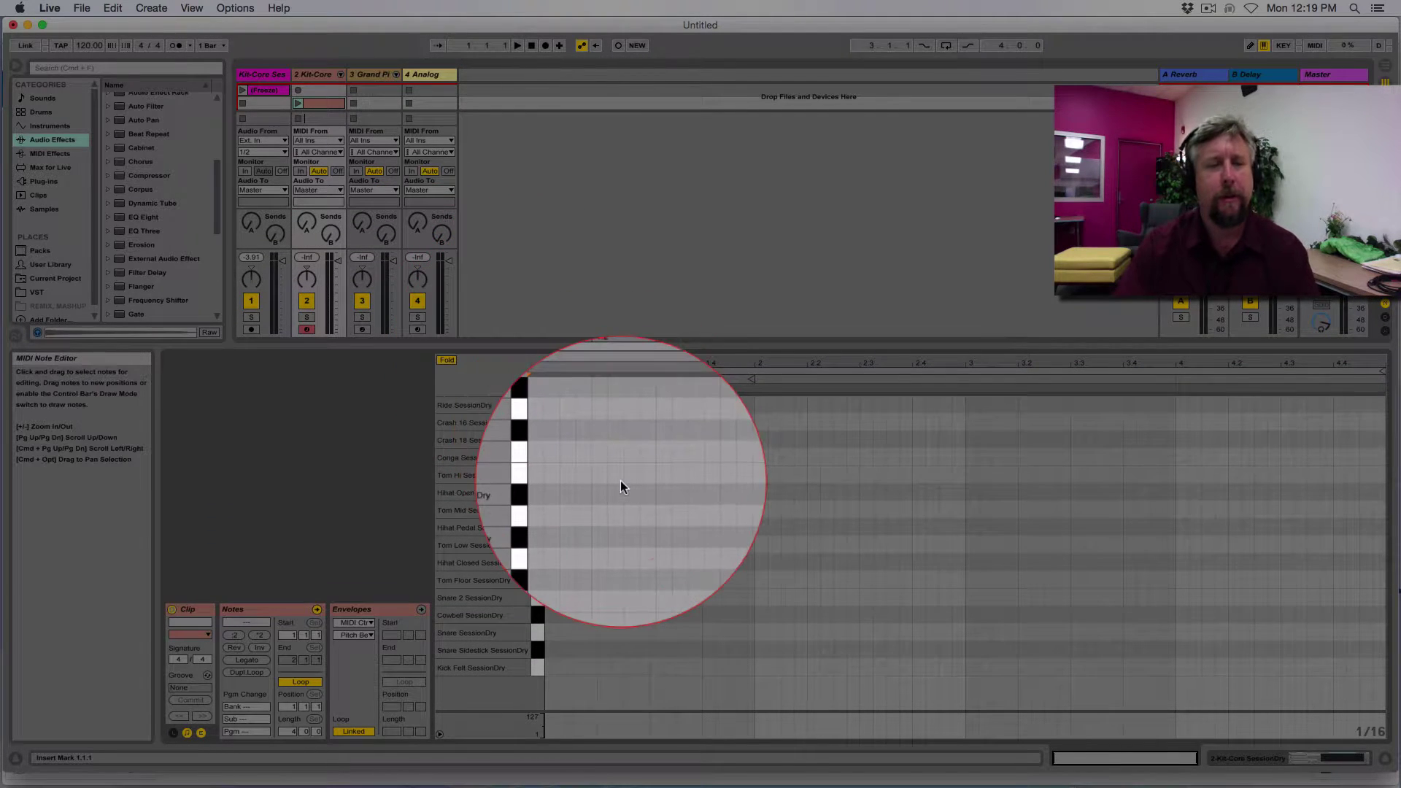
double_click(550, 423)
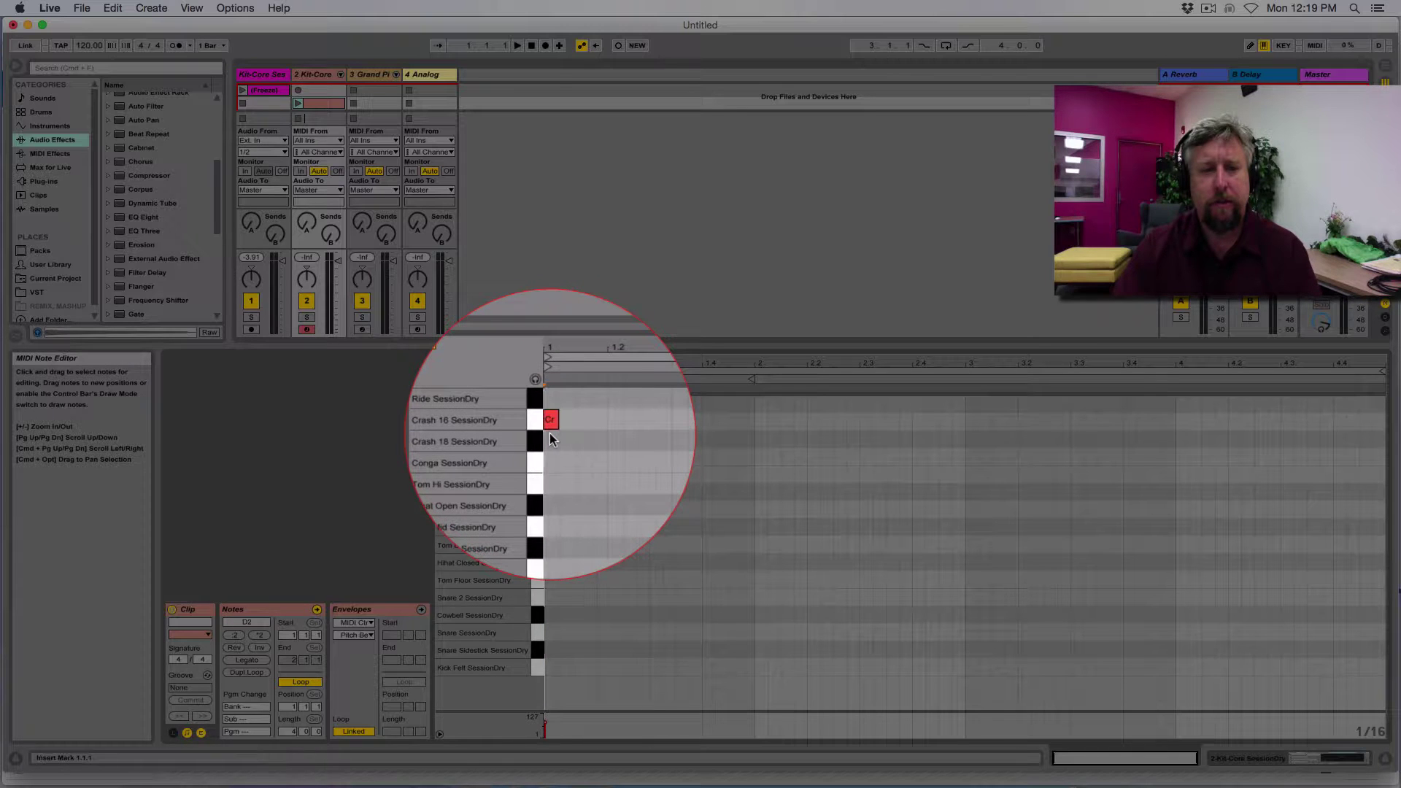
double_click(551, 440)
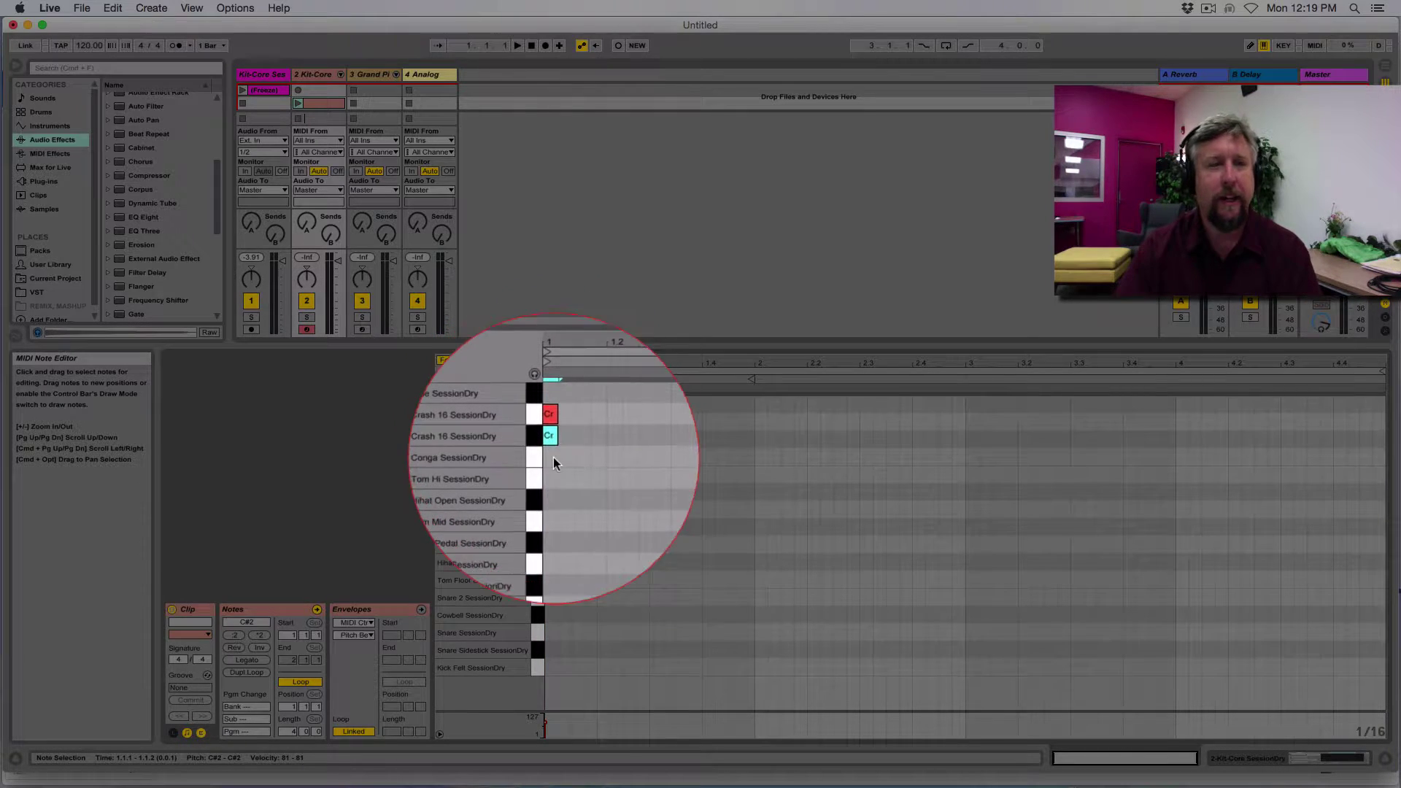
Add a Reverb with a decay time of about 22.2 s to the second Kit-Core track and play its crash clip.
scroll(150, 246, "down", 6)
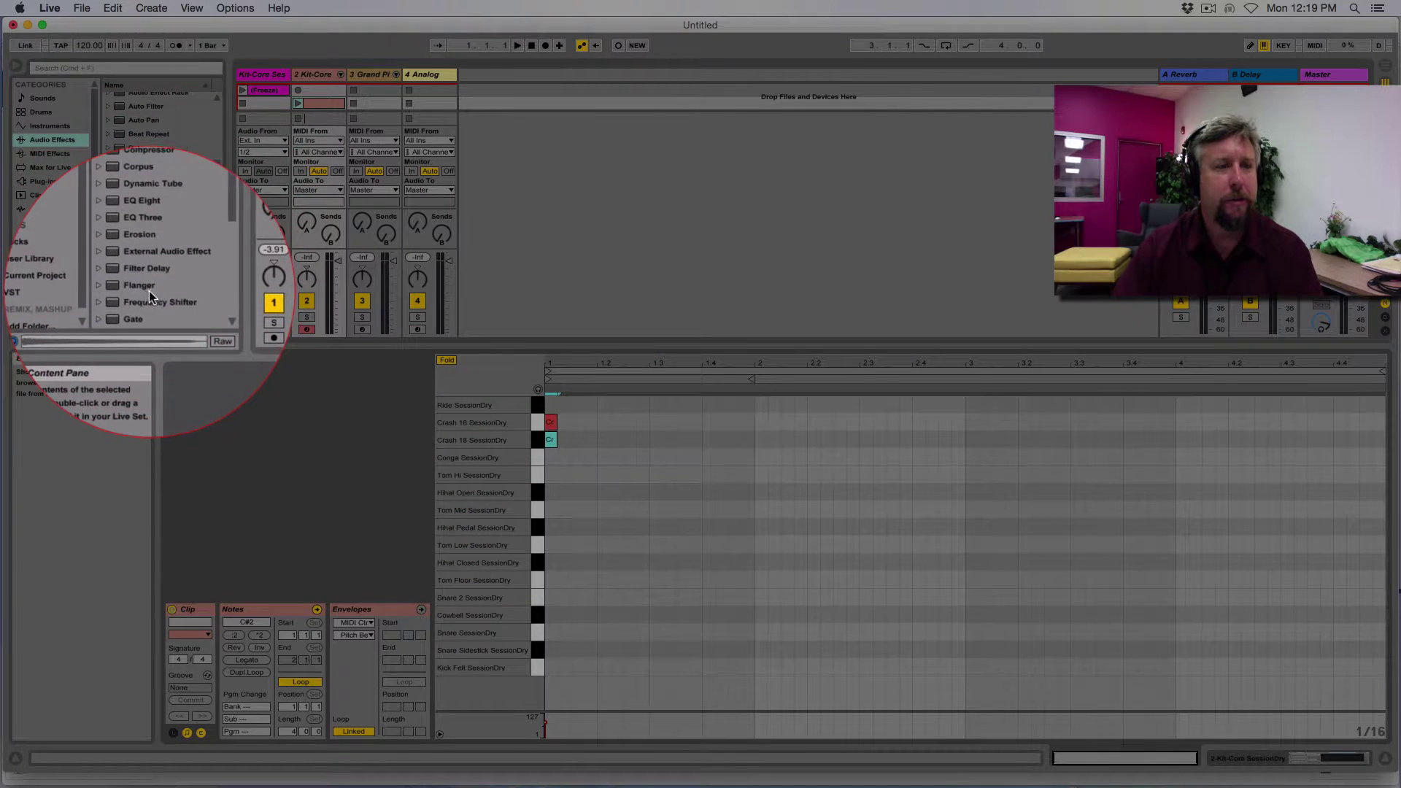
left_click(147, 206)
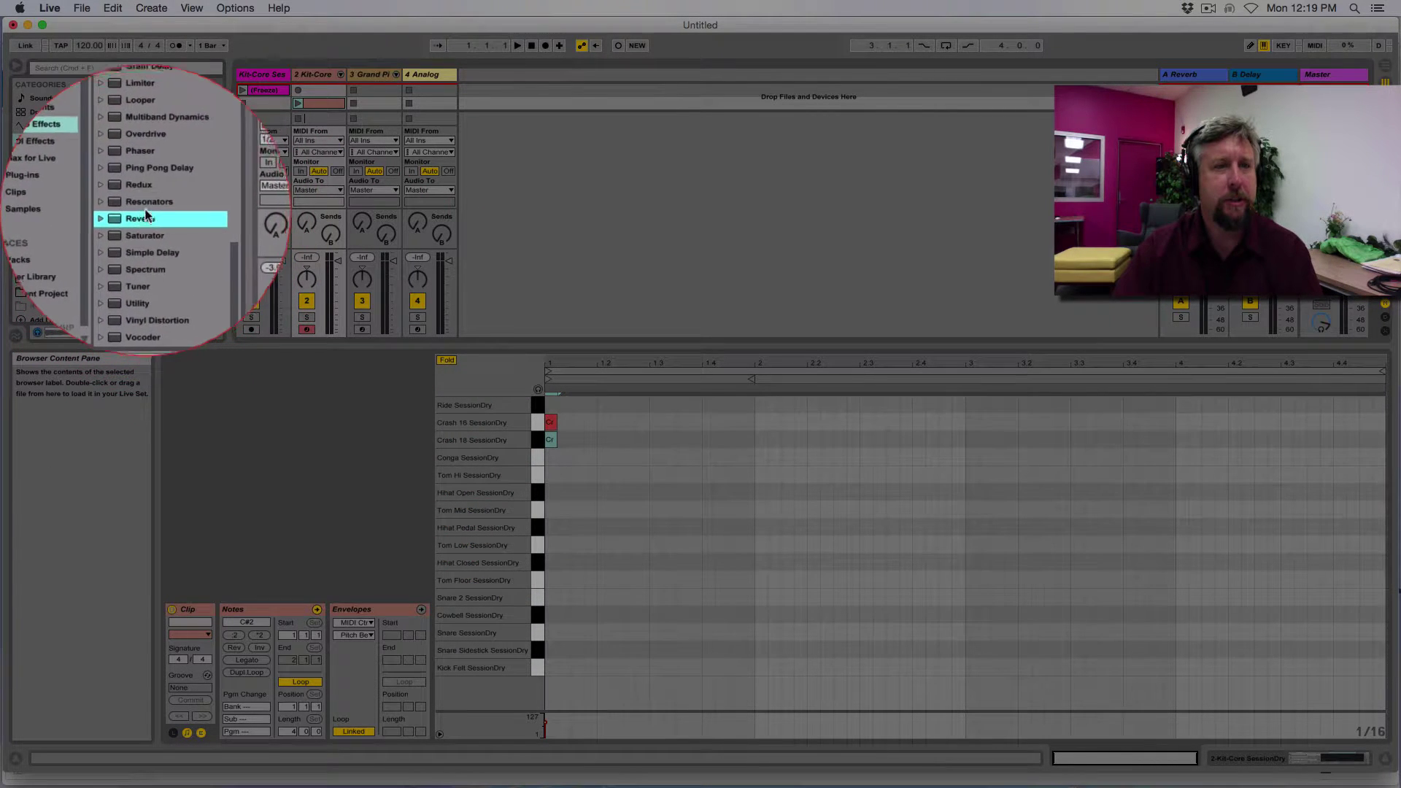
left_click_drag(146, 221, 315, 113)
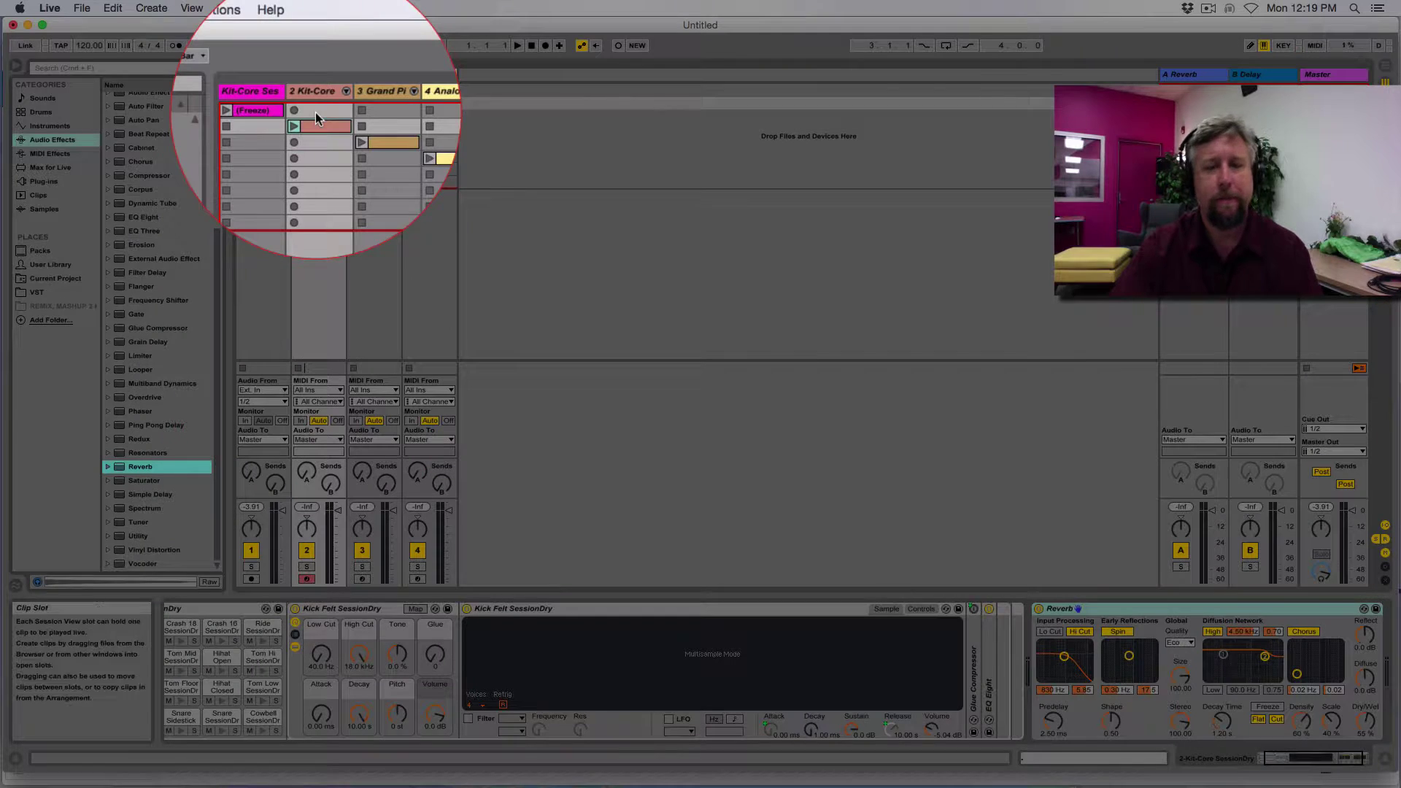
left_click_drag(1221, 707, 1220, 675)
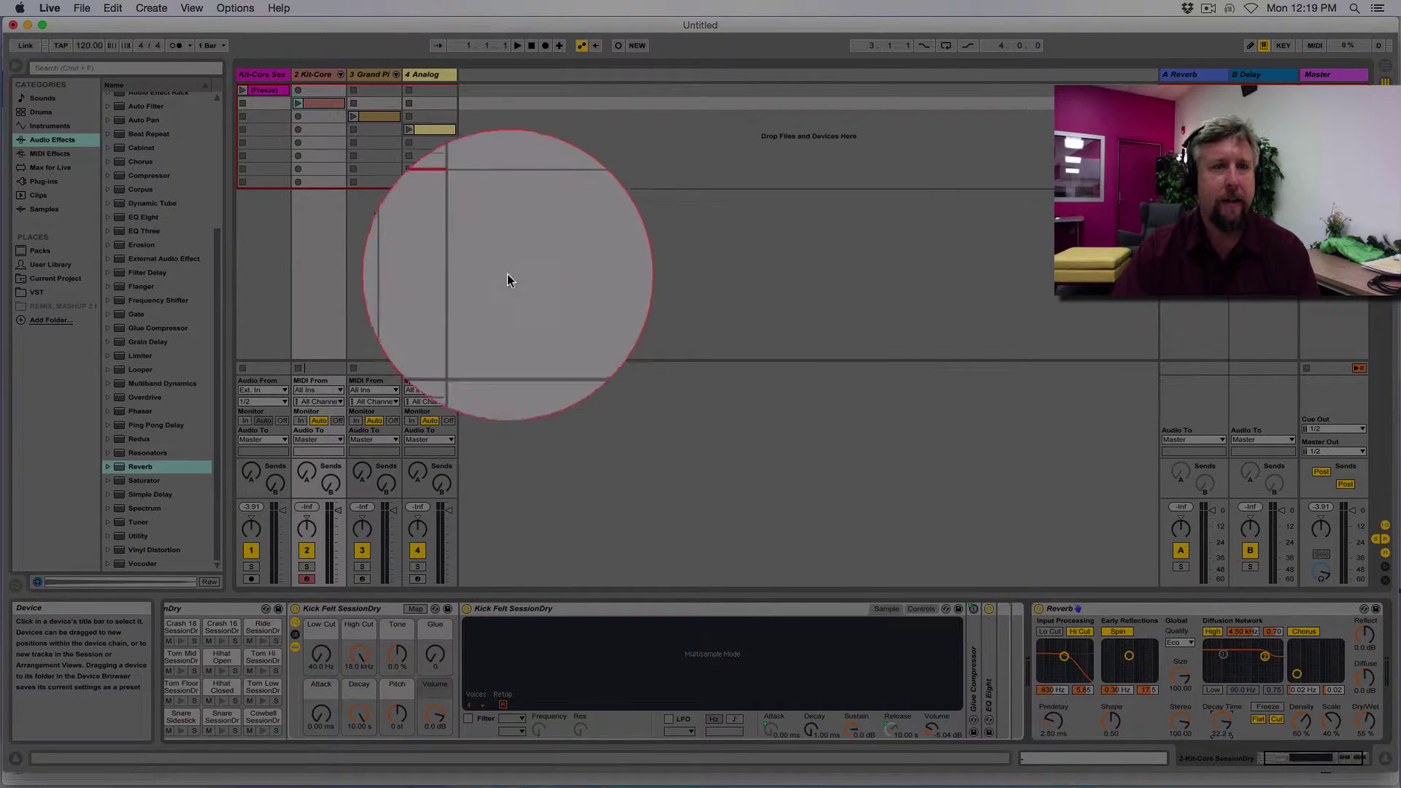
left_click(298, 124)
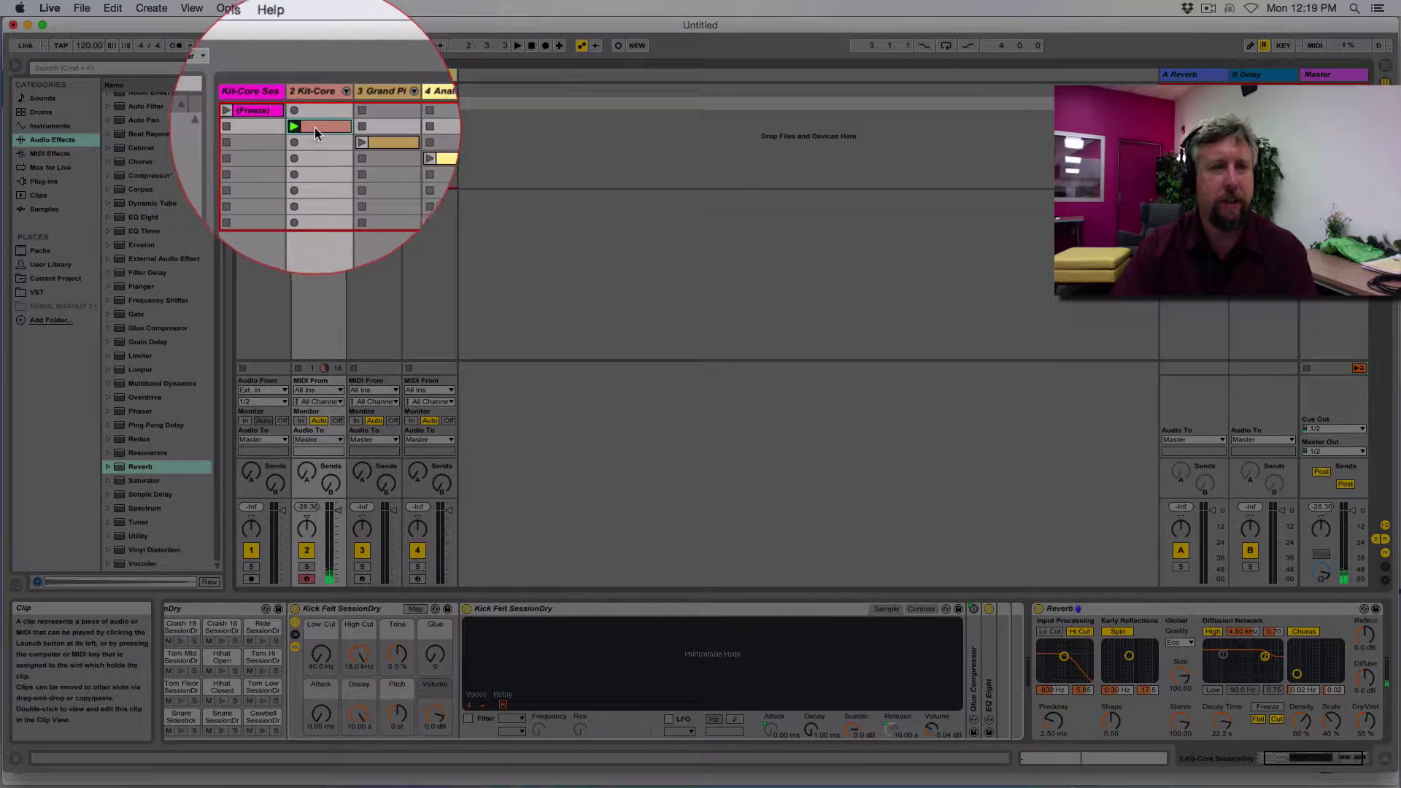
Freeze the second Kit-Core track and flatten its crash clip to audio.
right_click(317, 125)
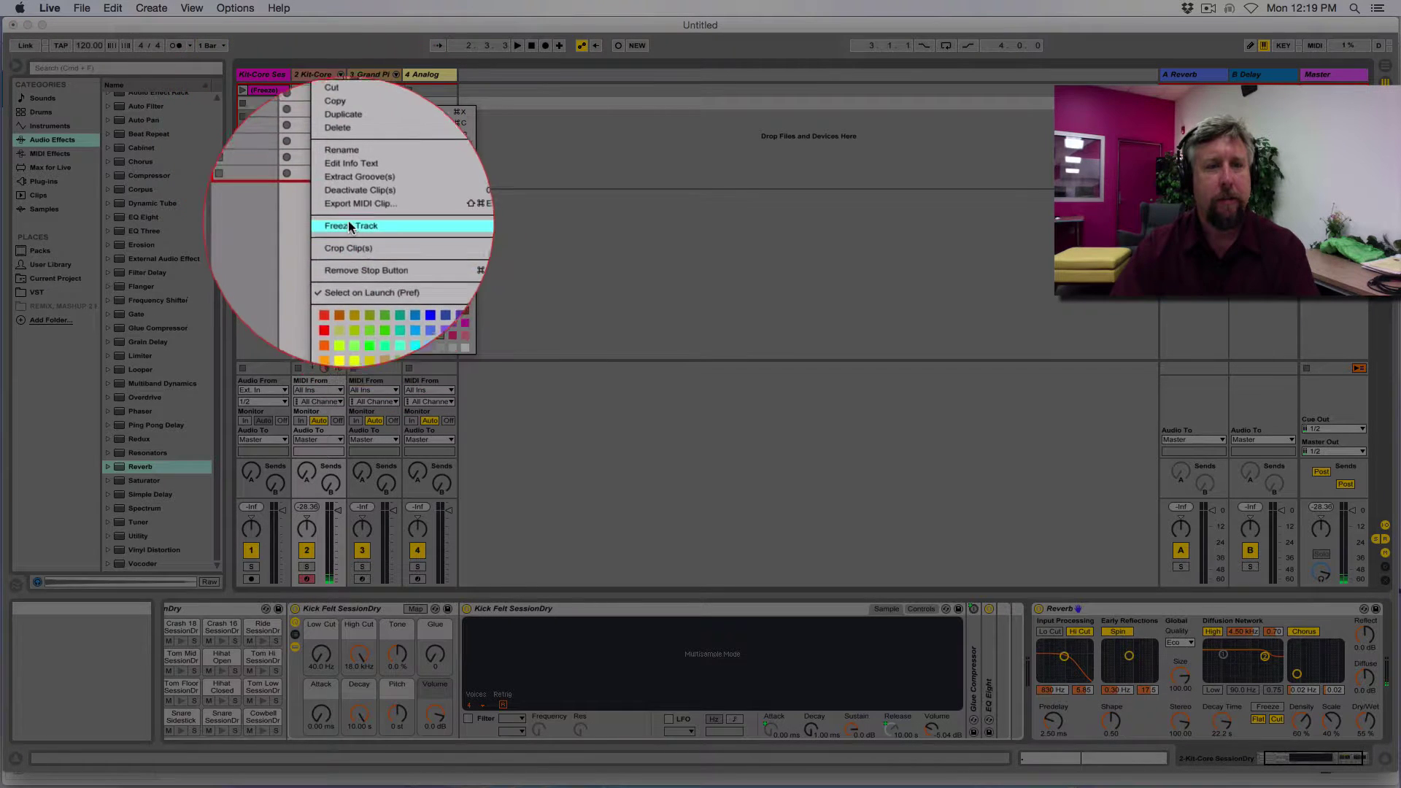
left_click(348, 223)
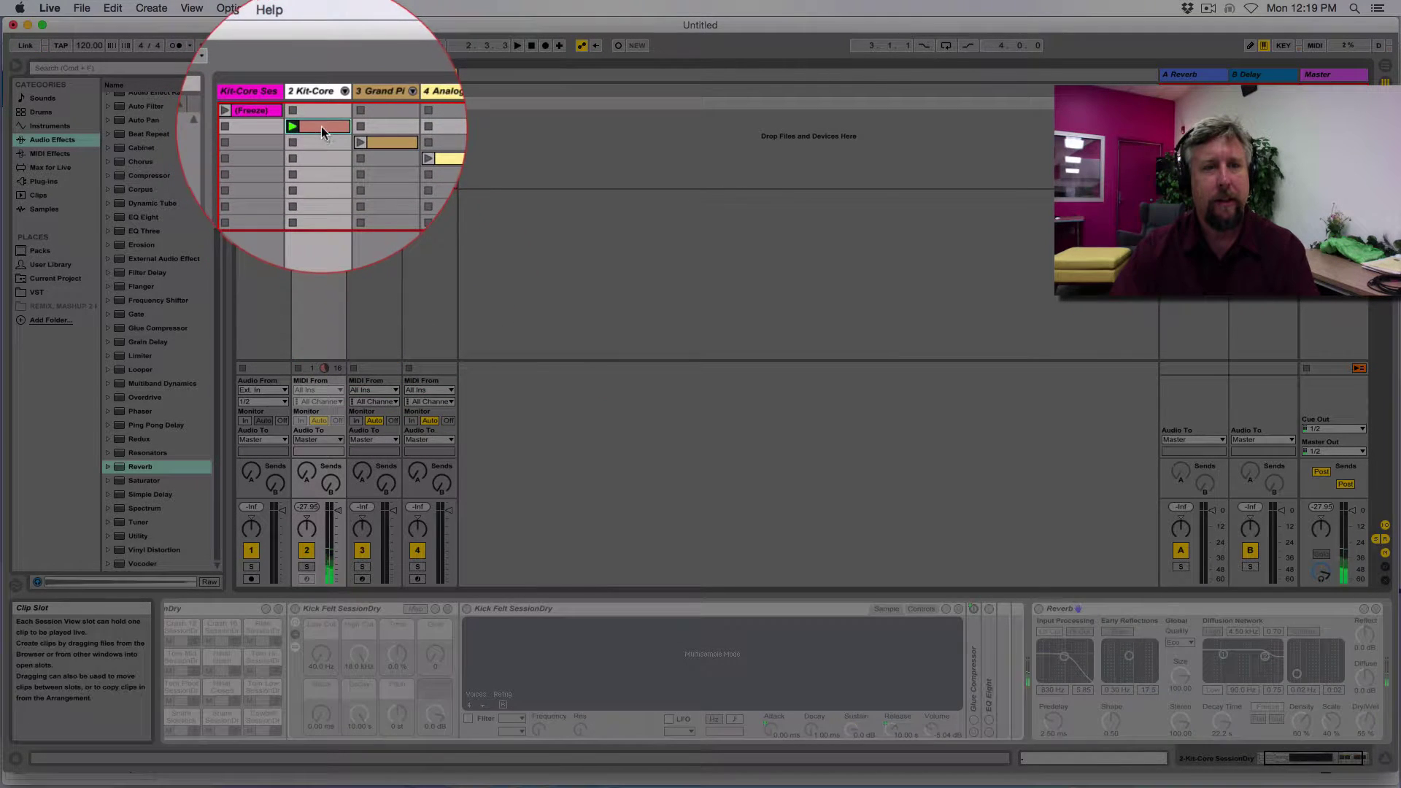
right_click(321, 126)
left_click(349, 231)
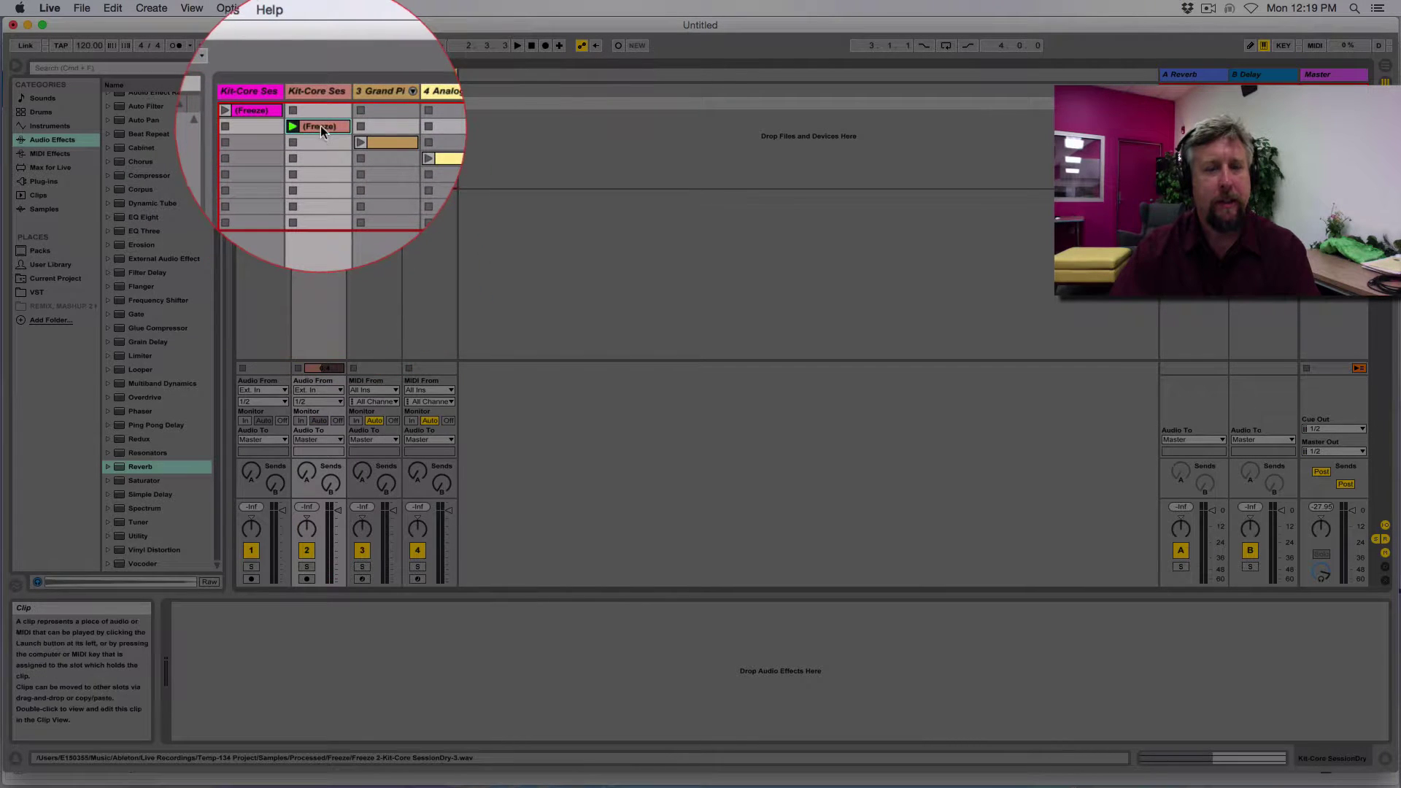
Raise the flattened crash clip's gain to about 14.3 dB and set its loop to the first four bars.
double_click(321, 125)
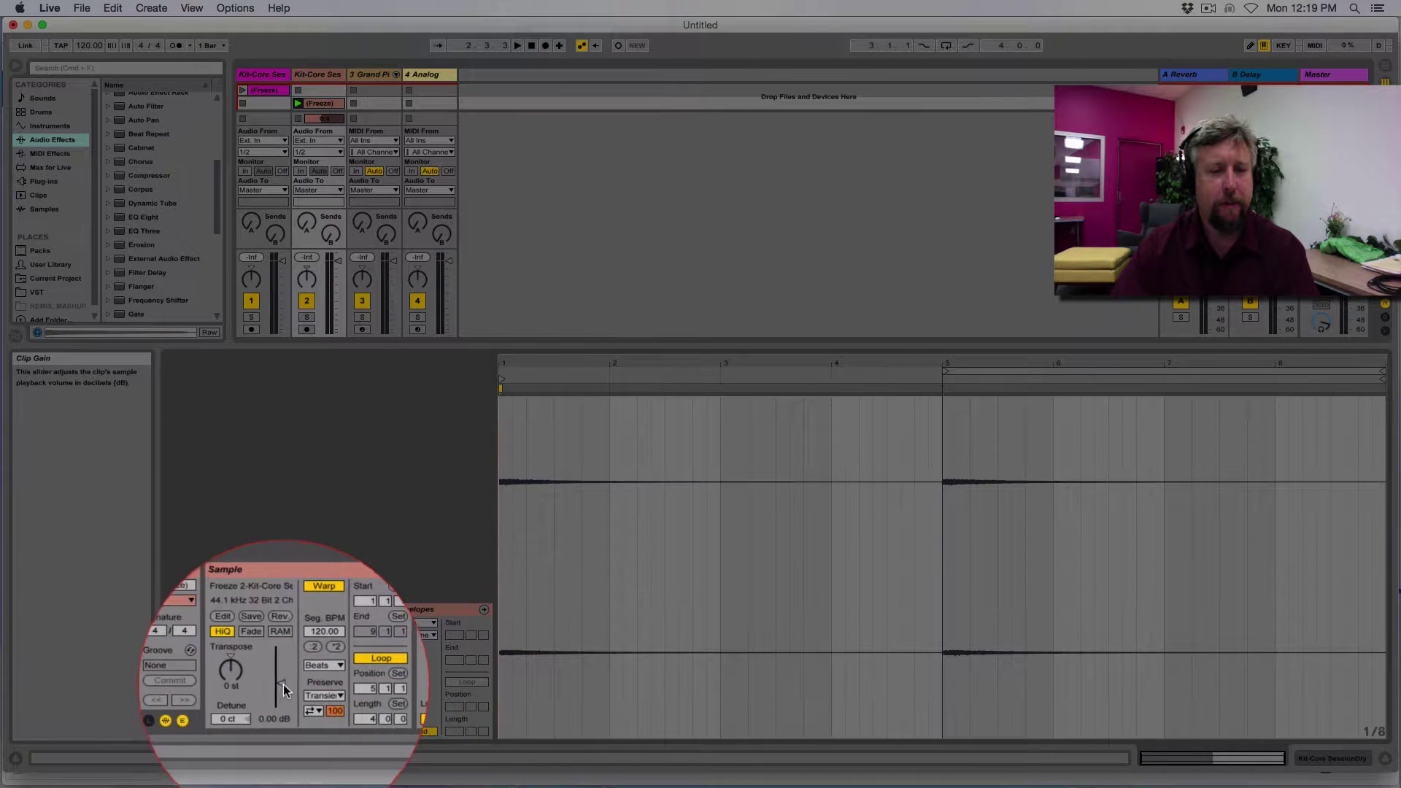
left_click_drag(283, 685, 283, 663)
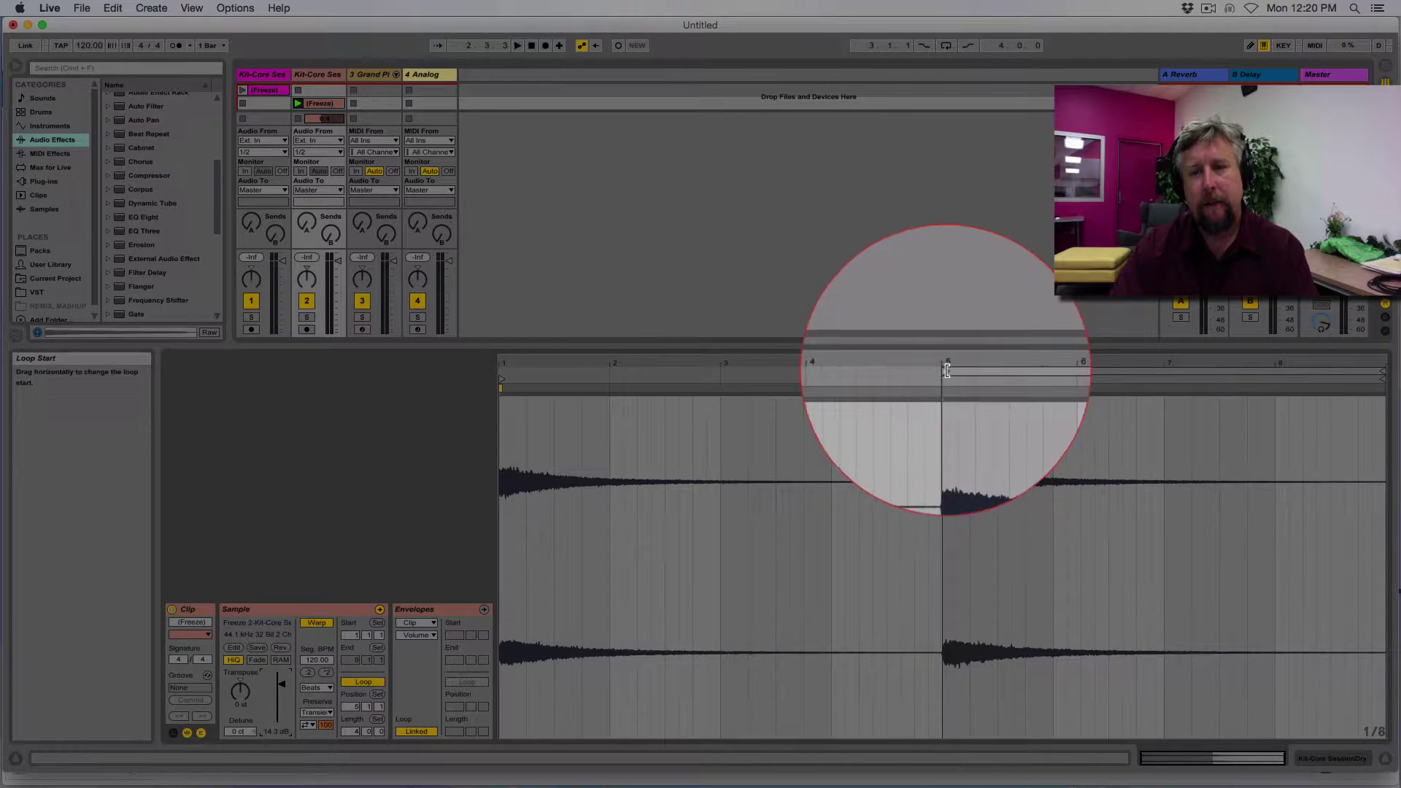
left_click_drag(947, 370, 504, 376)
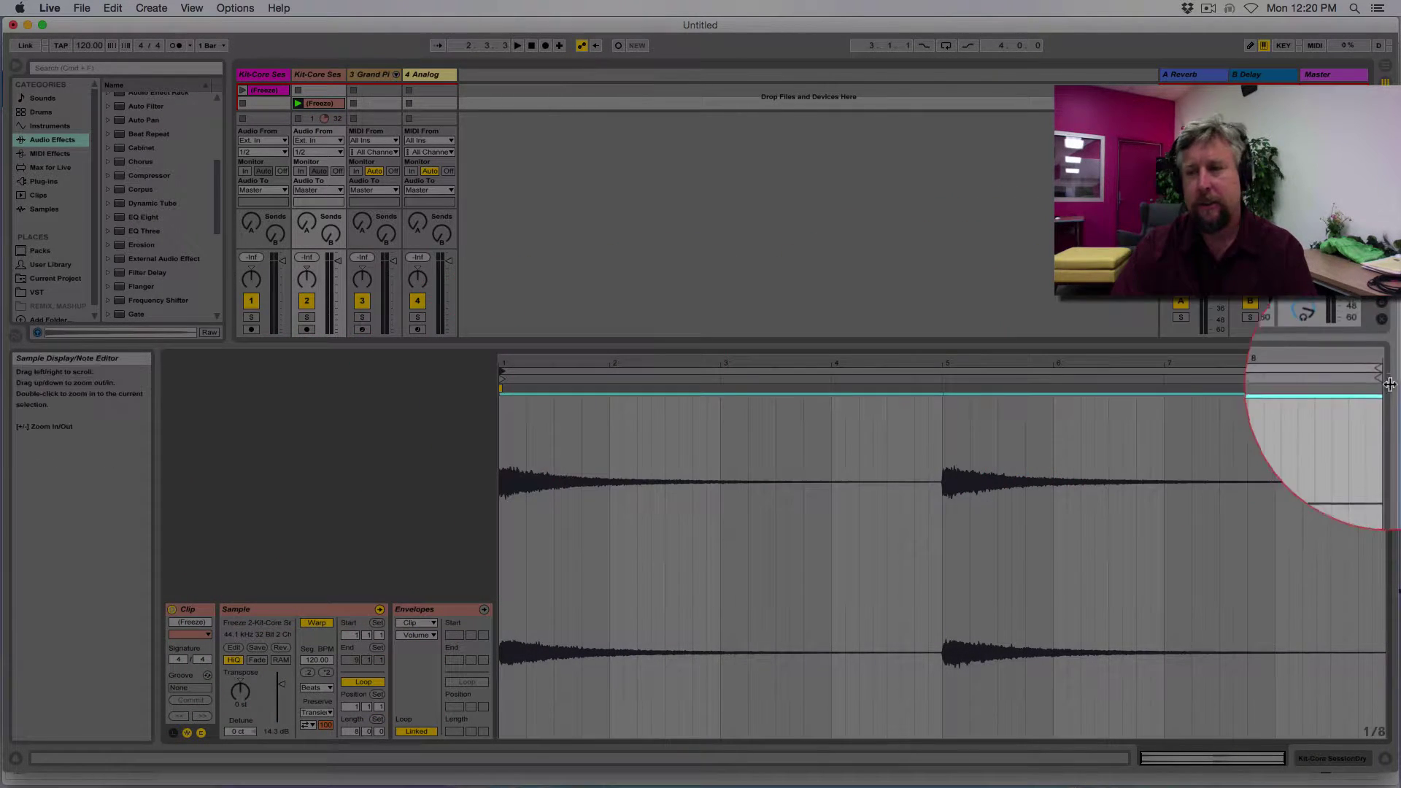
mouse_move(1389, 384)
left_mouse_down()
mouse_move(1226, 408)
mouse_move(944, 491)
left_mouse_up()
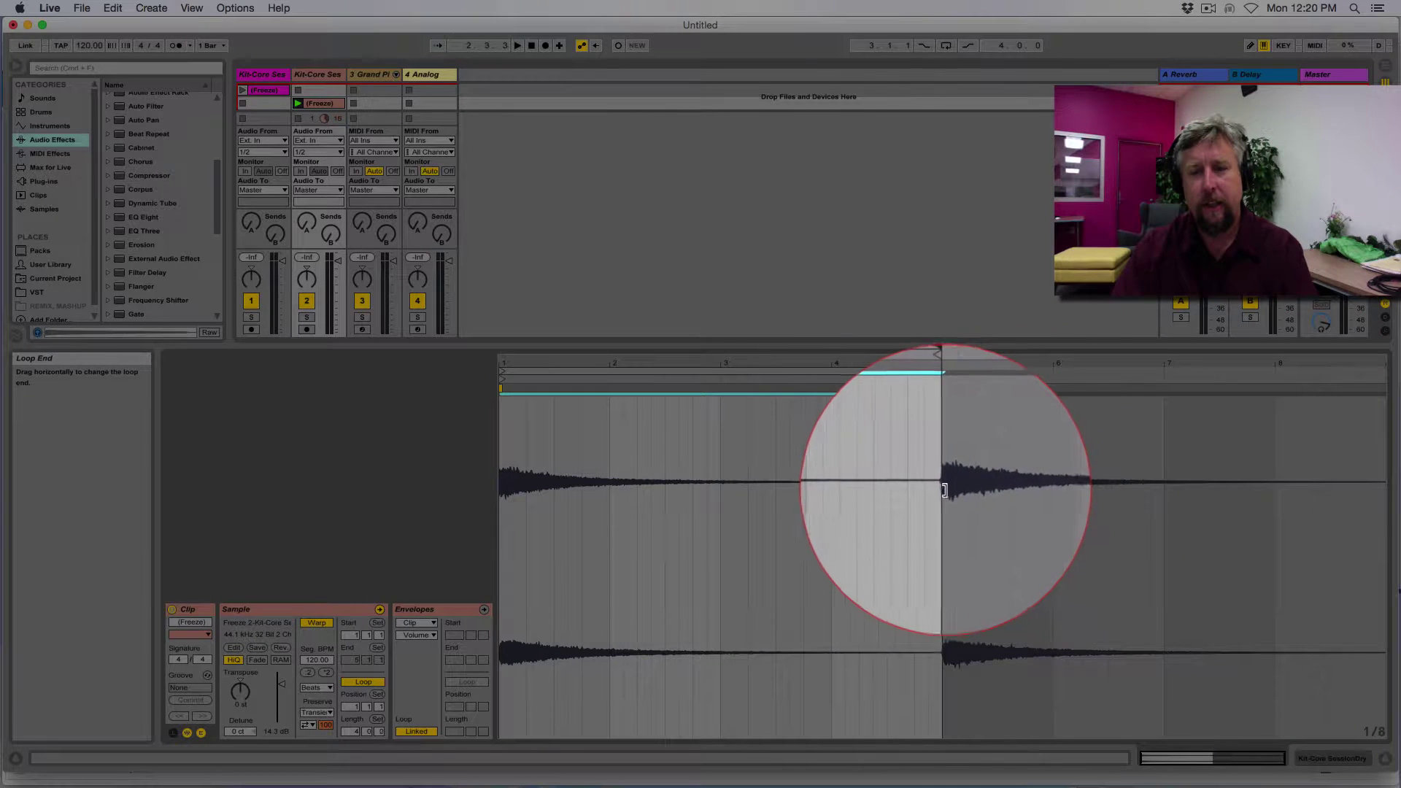
Audition the flattened crash clip and reverse its sample.
key("space")
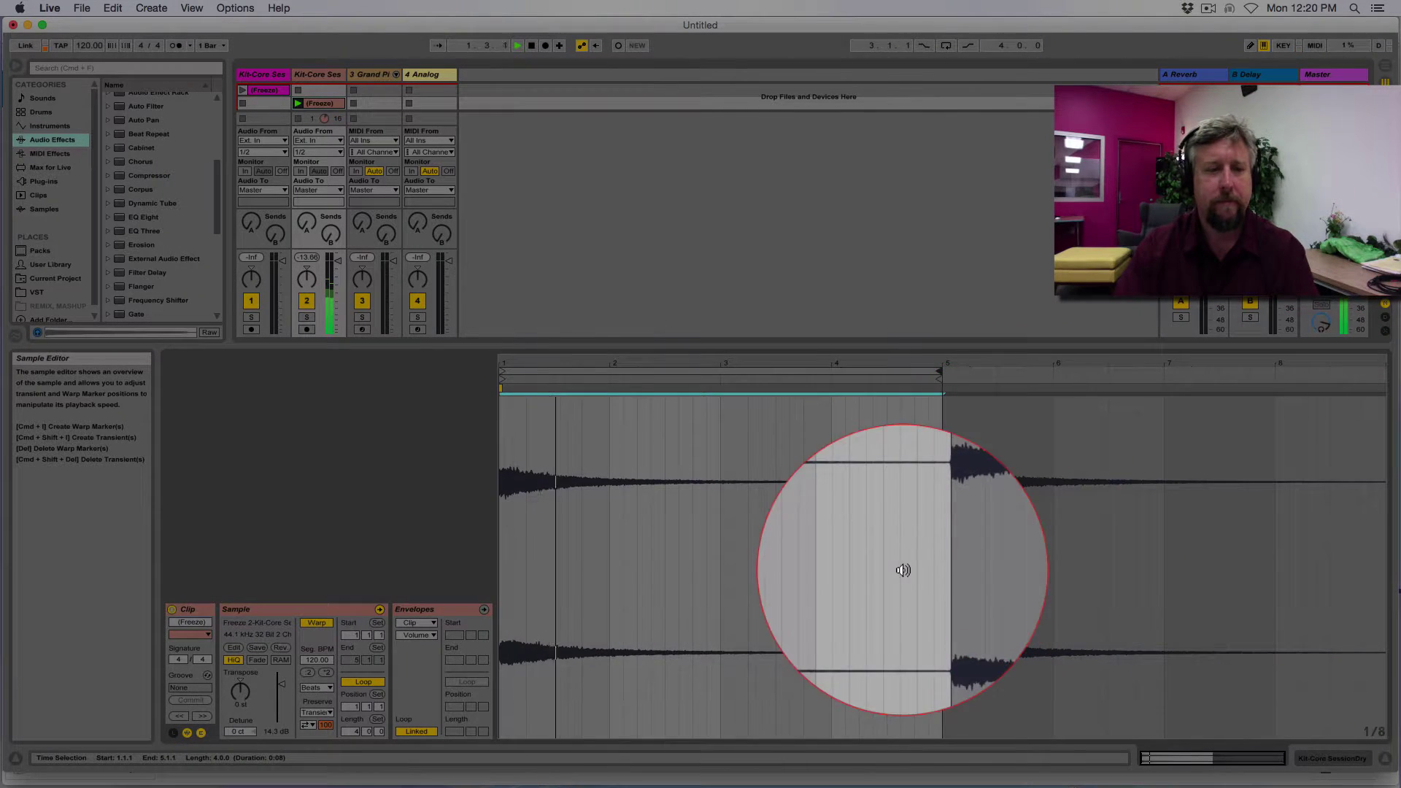
key("space")
left_click(281, 647)
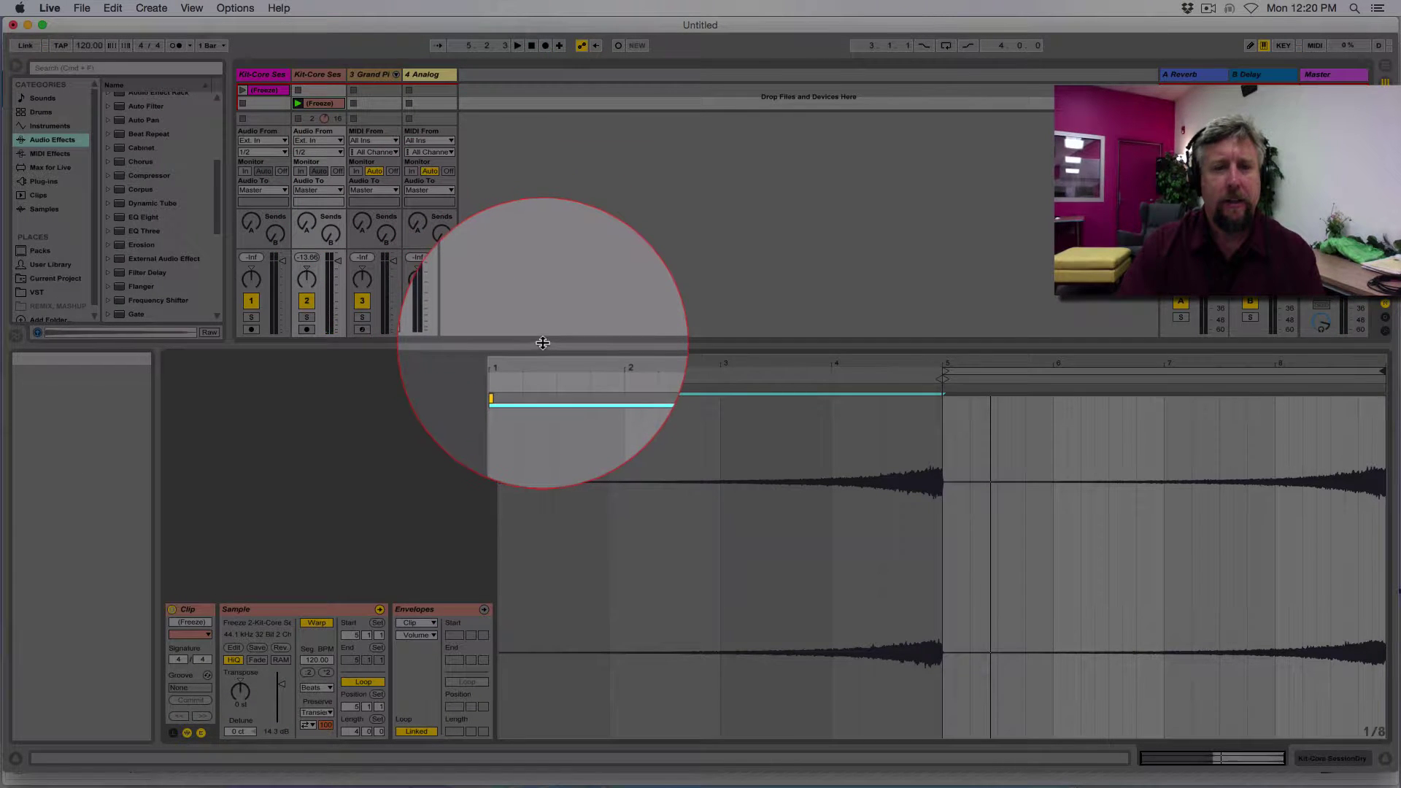
Set the Grand Piano clip's loop length to 4 bars and stretch its chord notes across all four bars.
left_click_drag(541, 345, 547, 492)
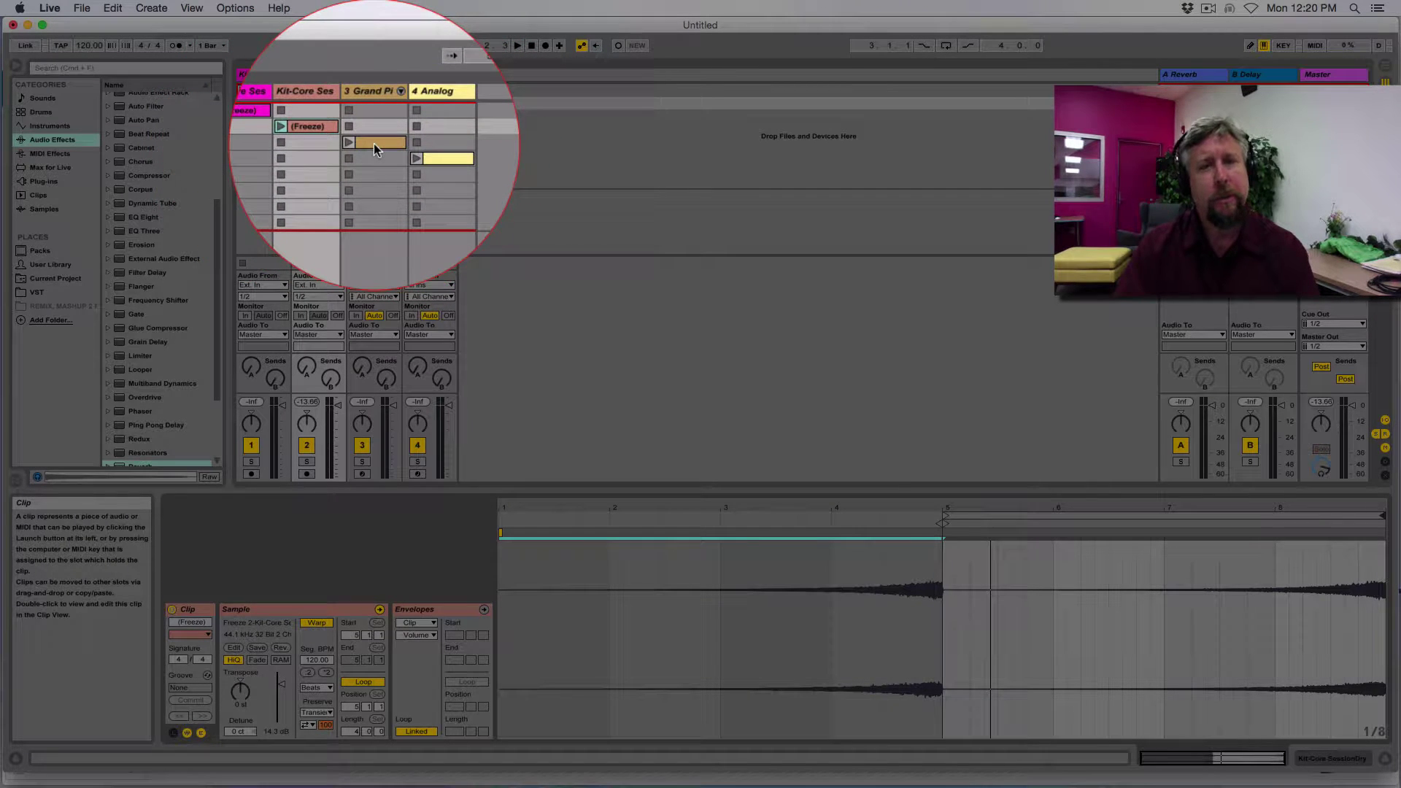
left_click(374, 142)
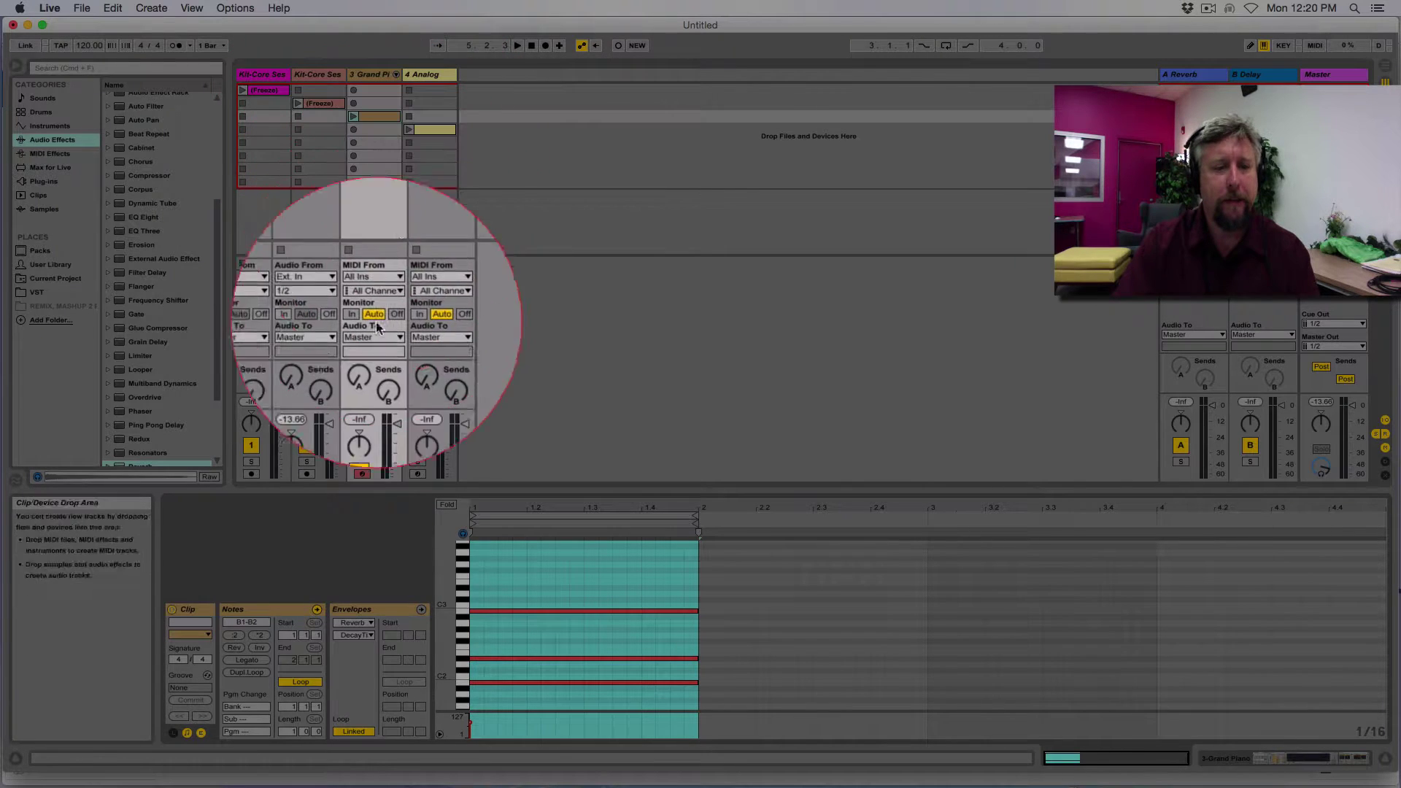
left_click_drag(287, 730, 287, 711)
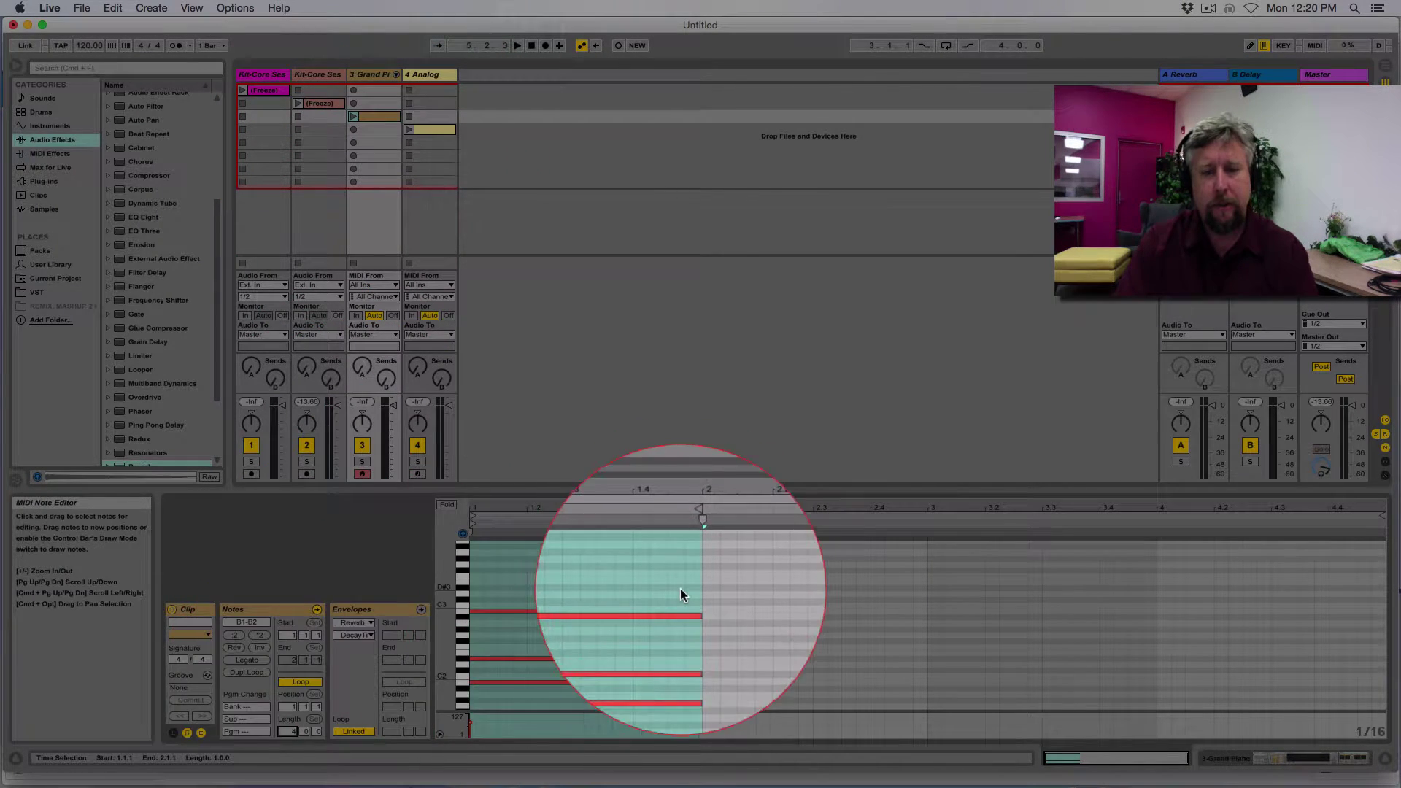
left_click_drag(676, 545, 1379, 611)
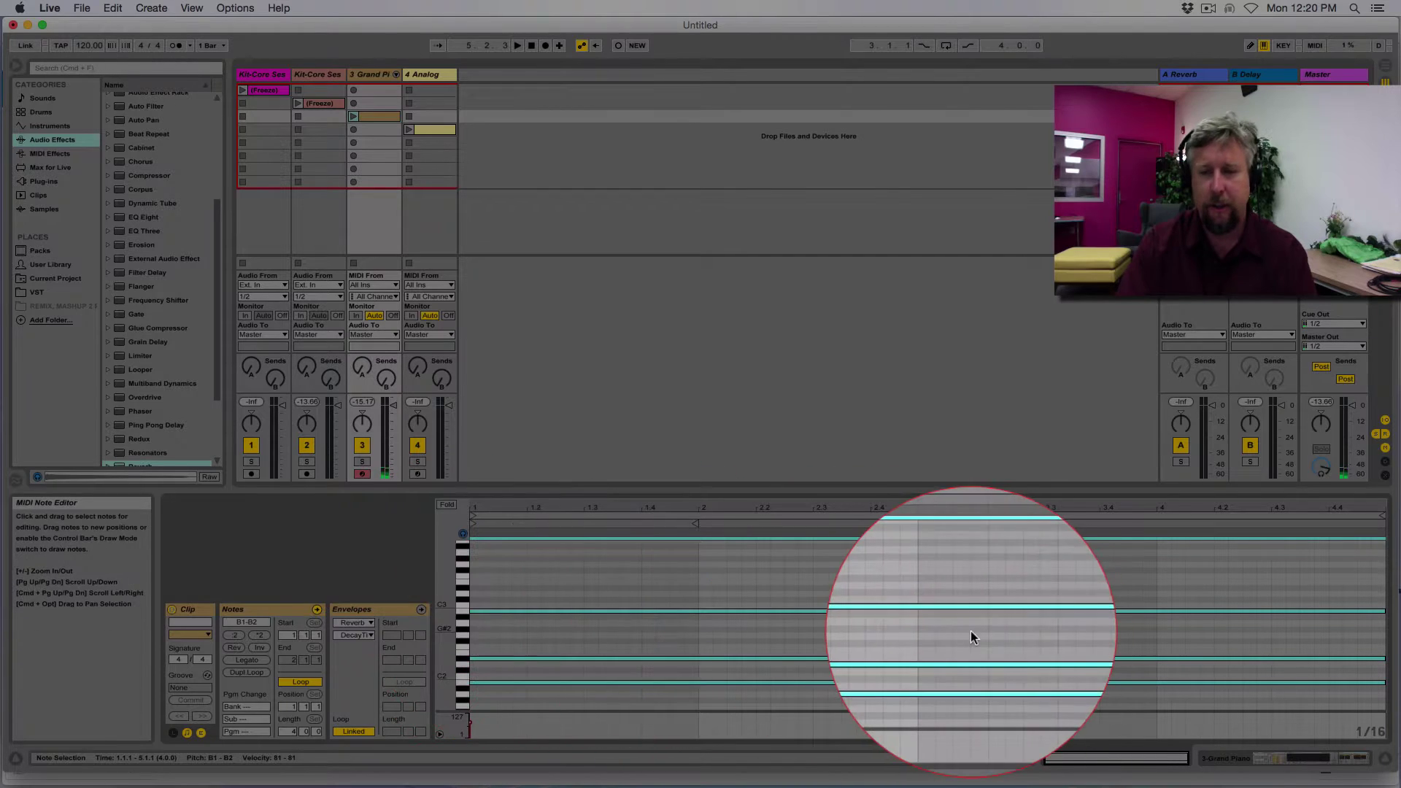
Examine the Reverb at the end of the Grand Piano track's device chain and audition the chord clip.
left_click(367, 93)
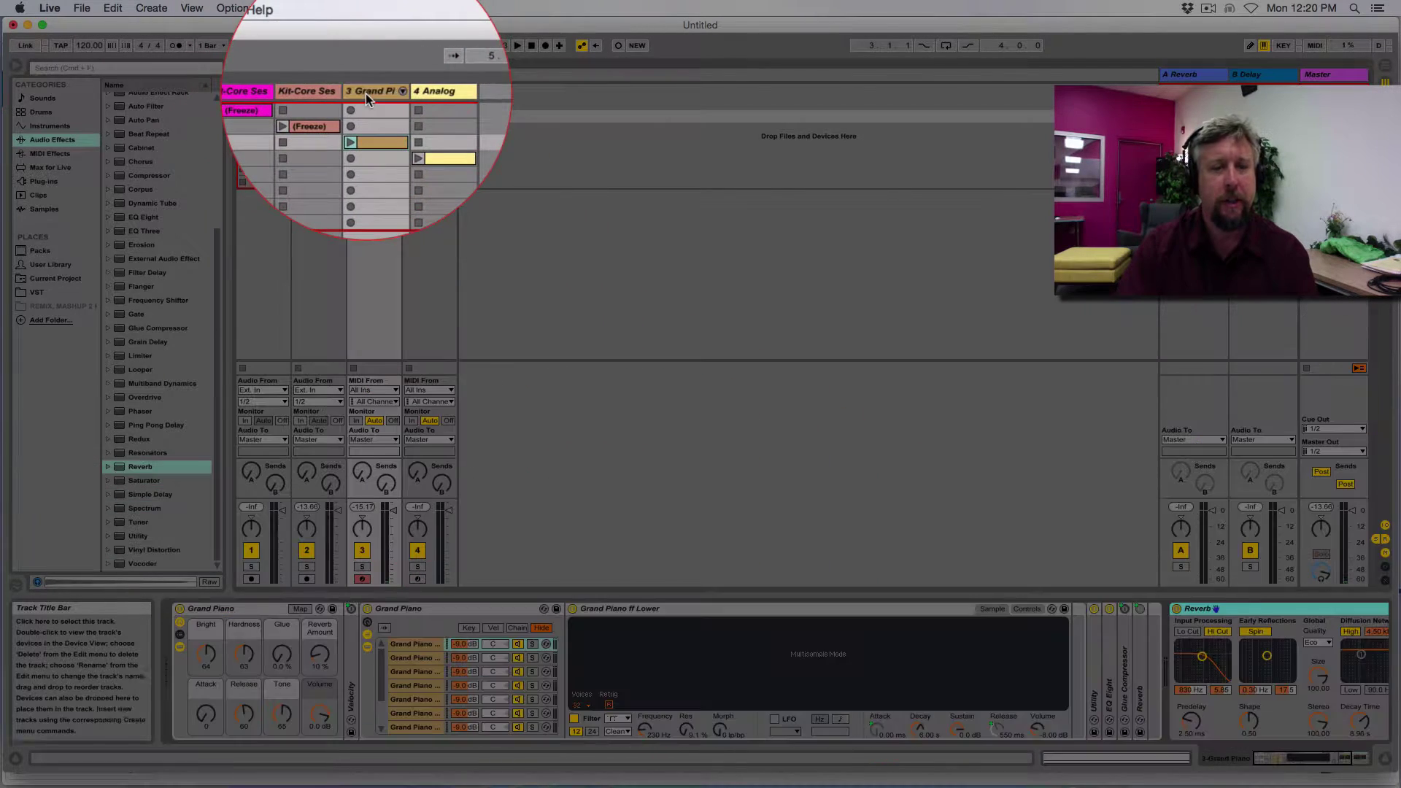
left_click(1256, 764)
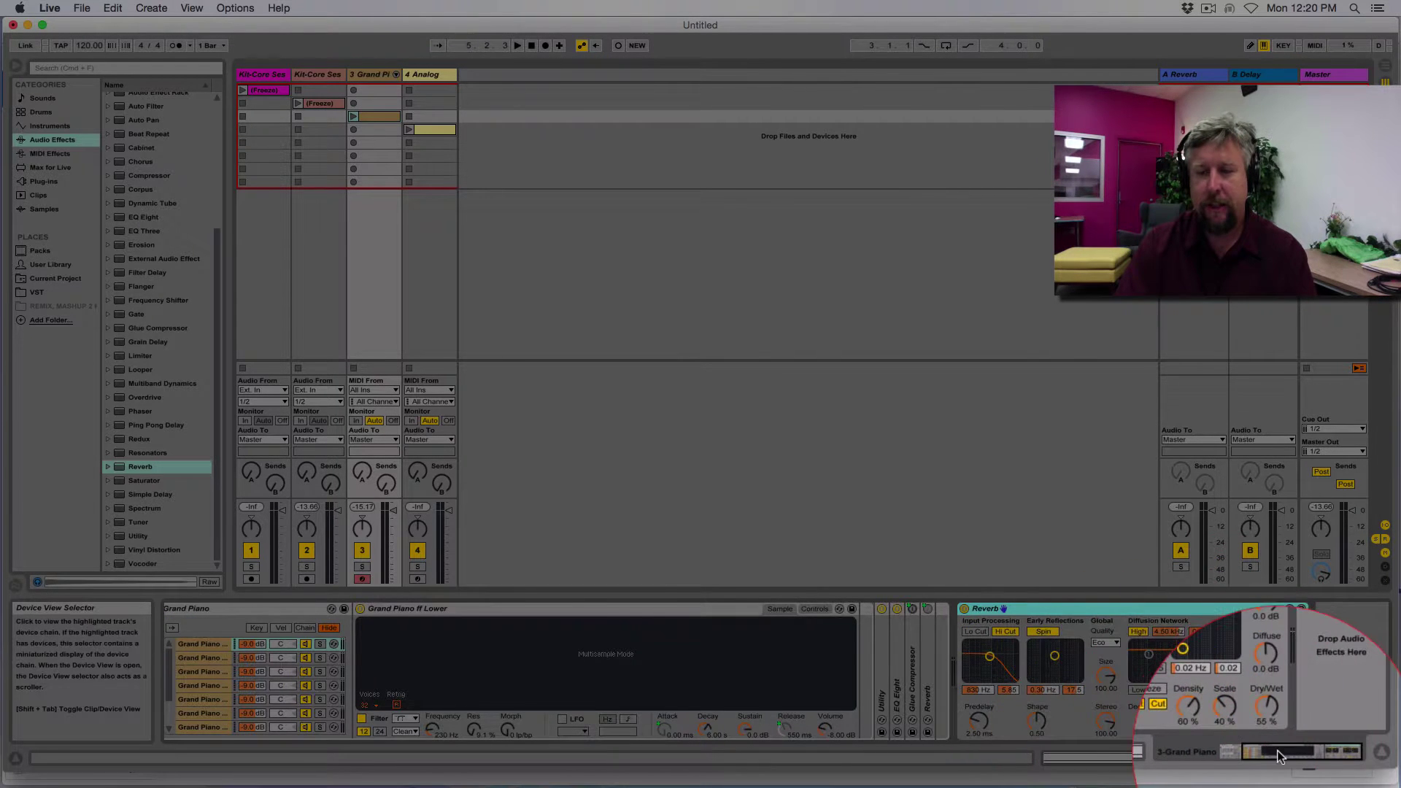
left_click(1260, 763)
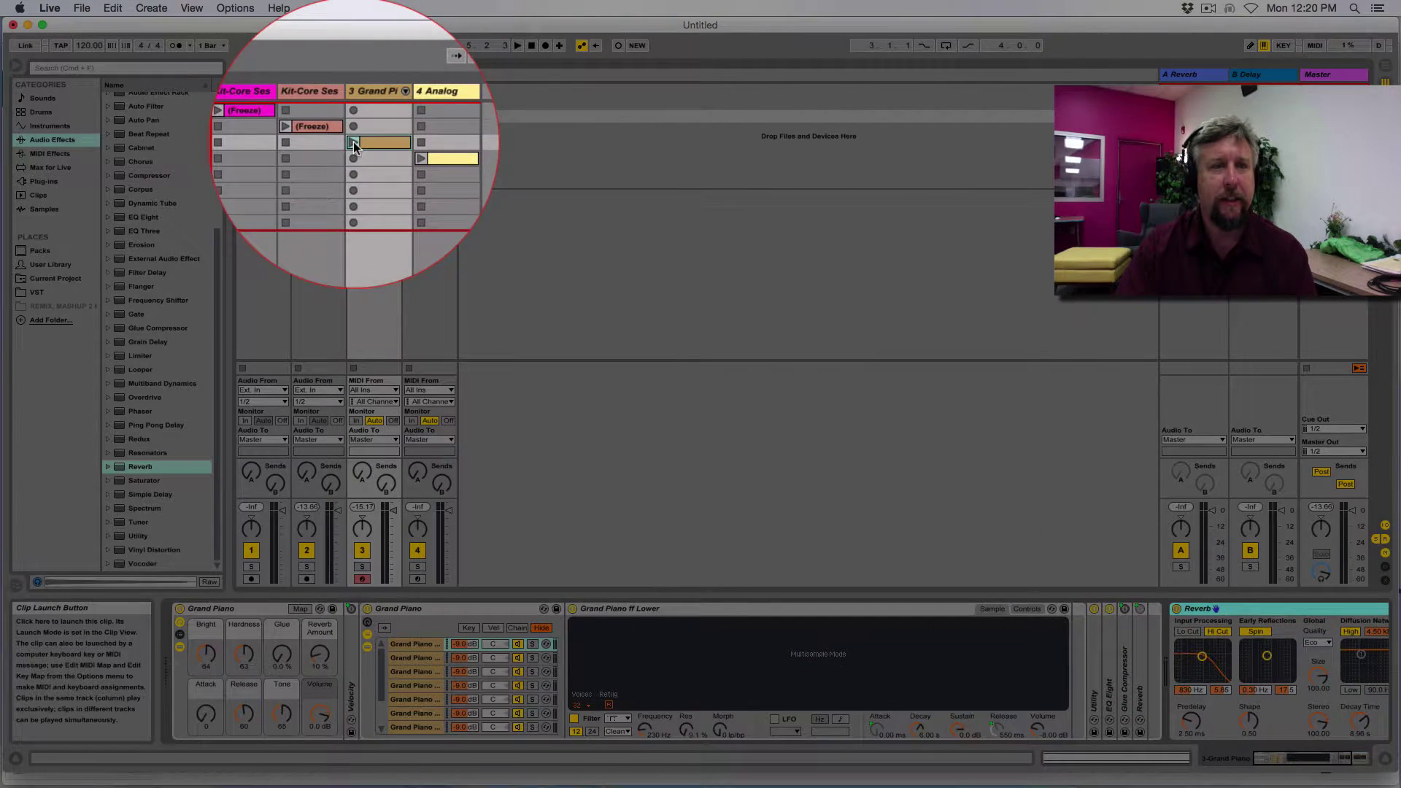
left_click(353, 143)
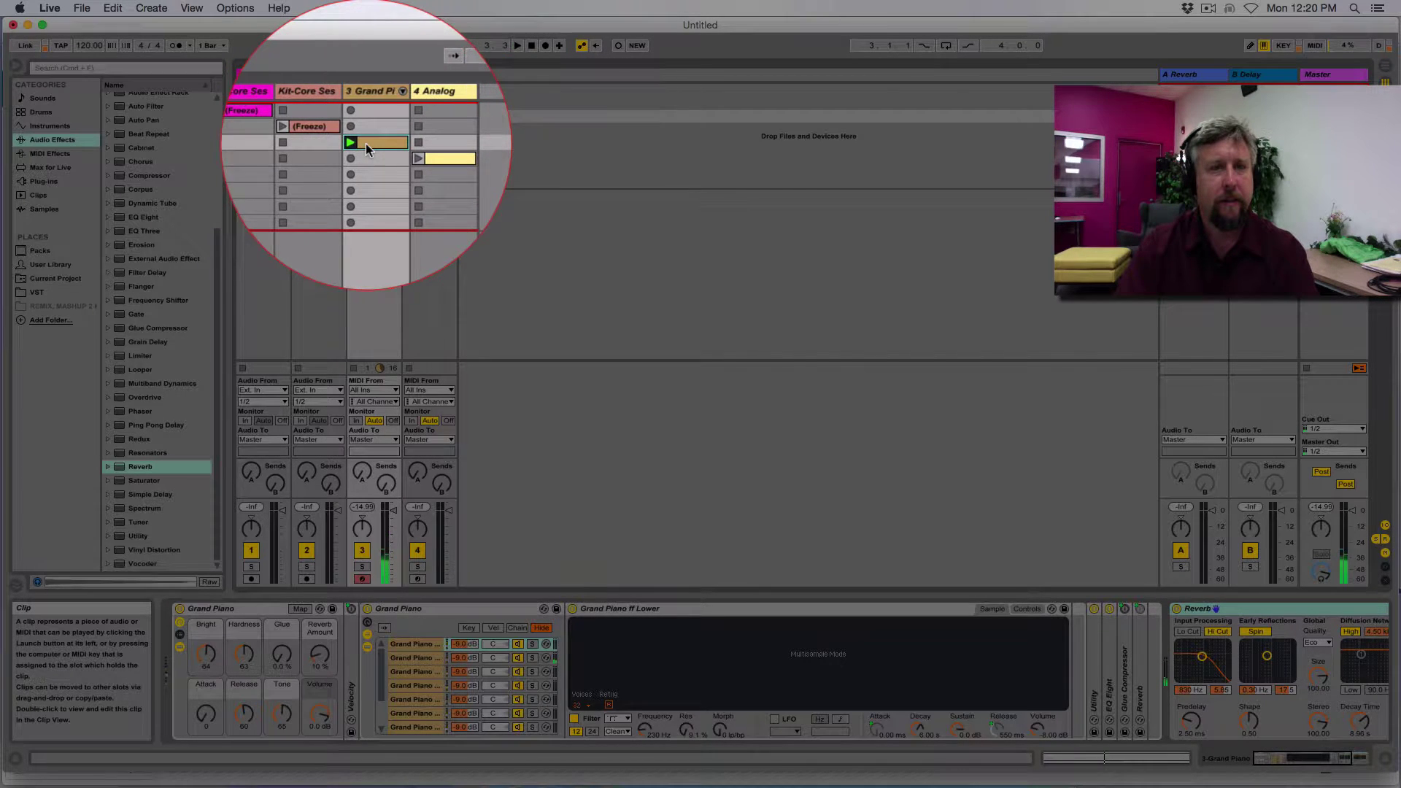
Freeze the Grand Piano track and flatten its chord clip to audio.
right_click(370, 142)
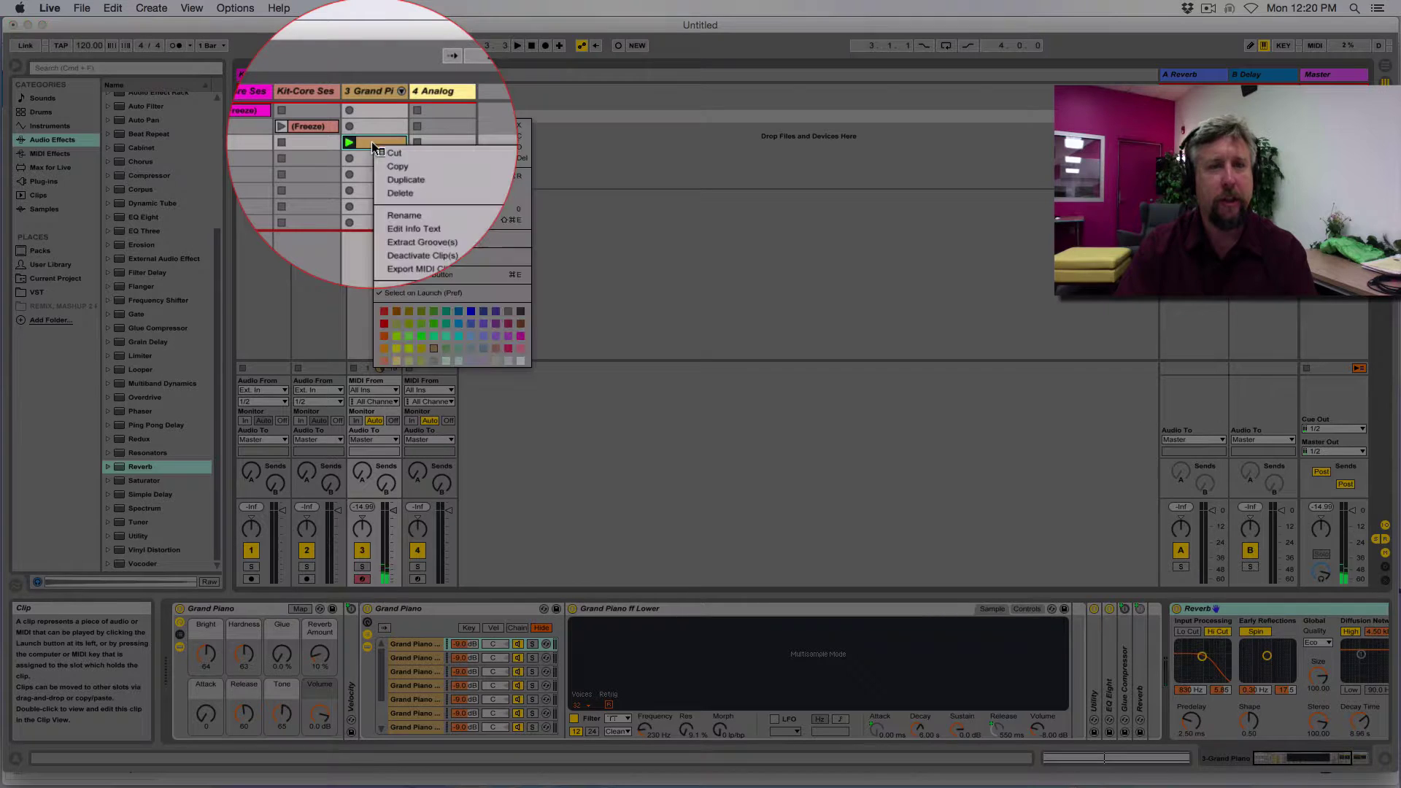
left_click(402, 232)
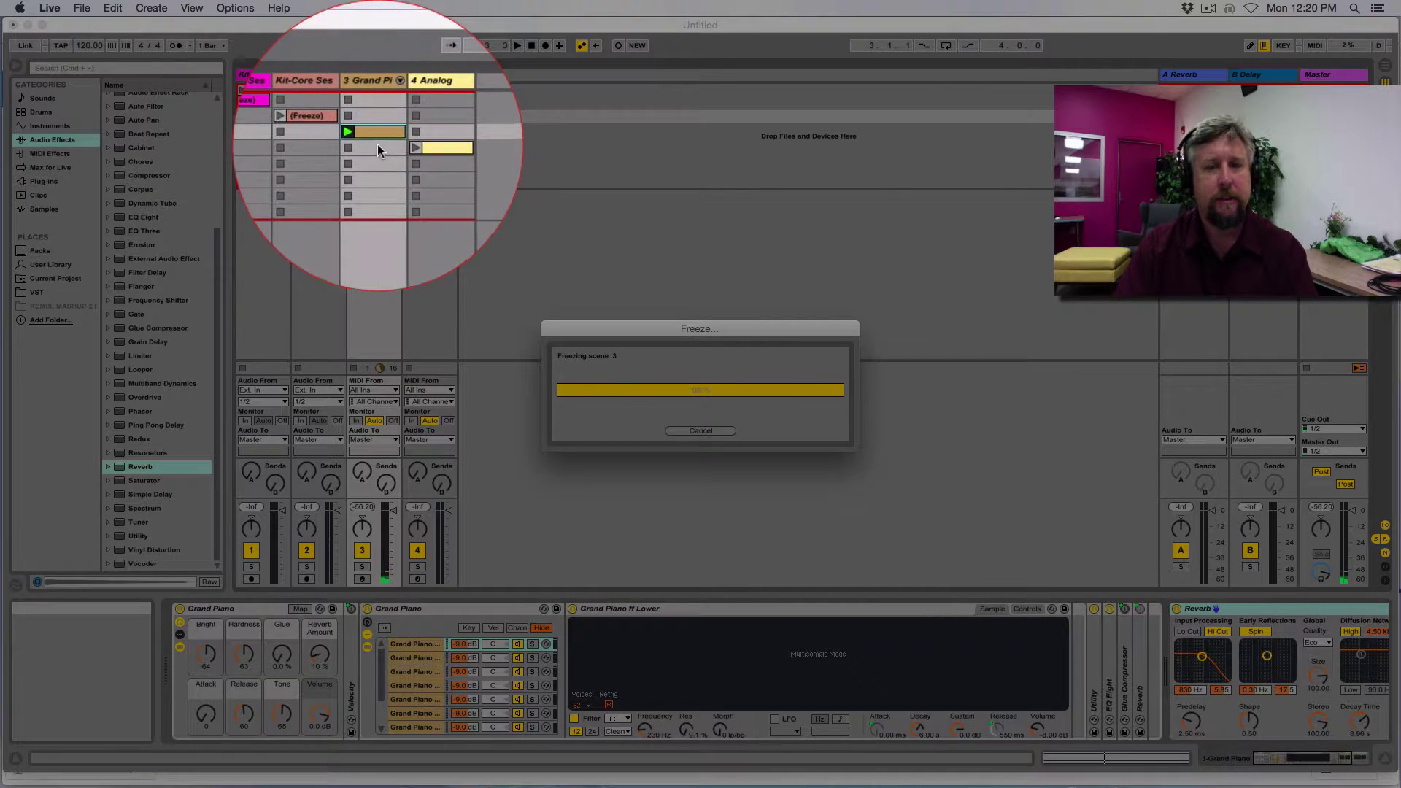
right_click(371, 145)
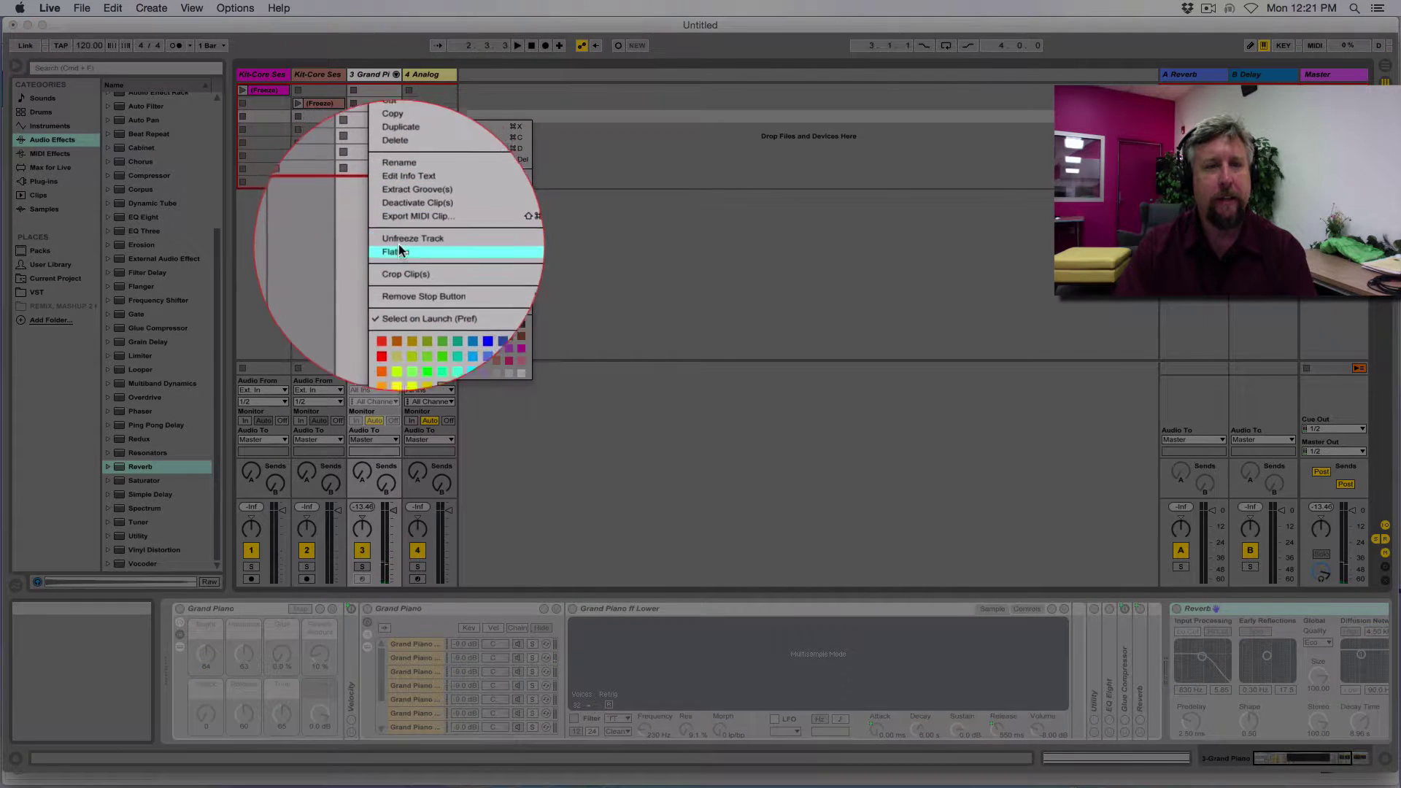
left_click(398, 248)
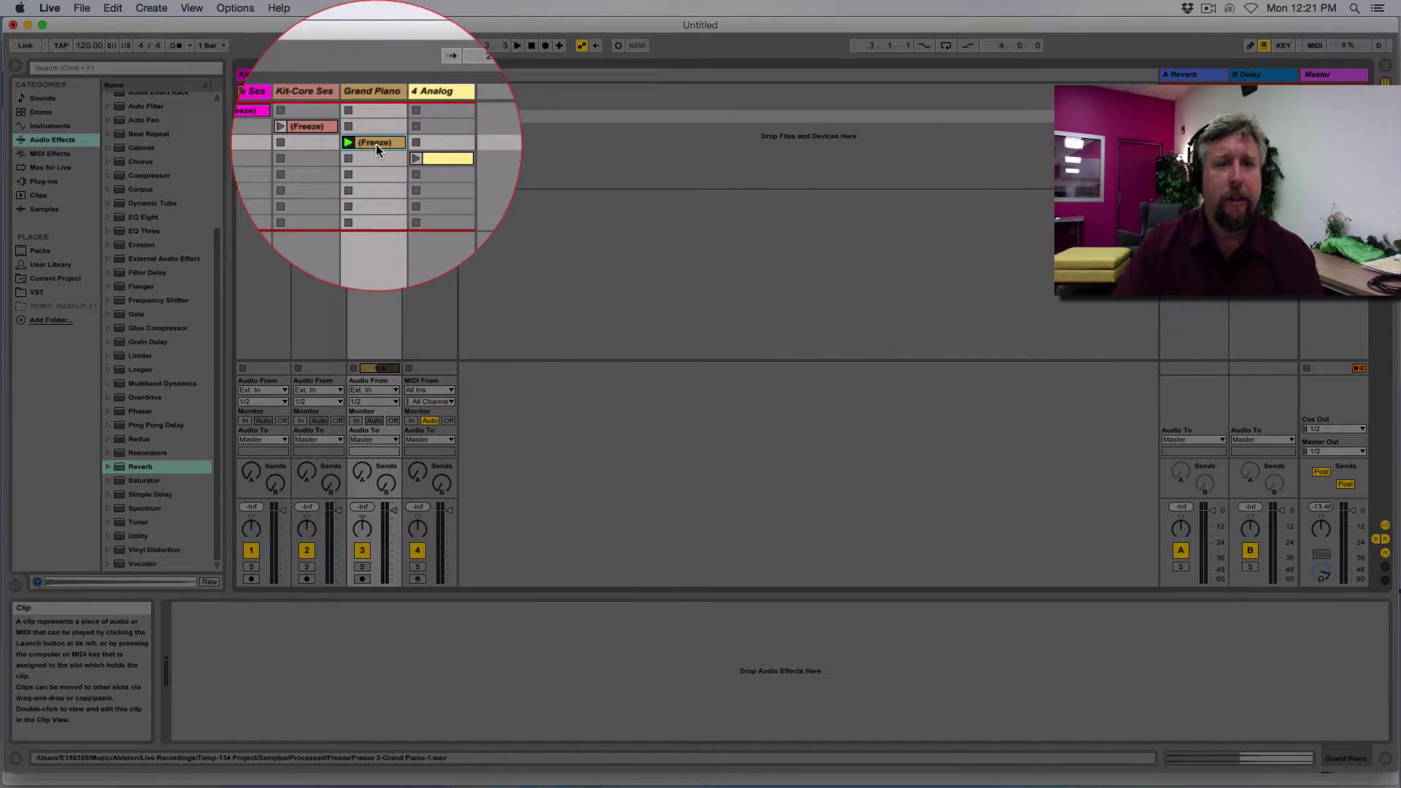
Raise the flattened Grand Piano clip's gain to 4.50 dB, and reverse and audition its sample.
double_click(376, 142)
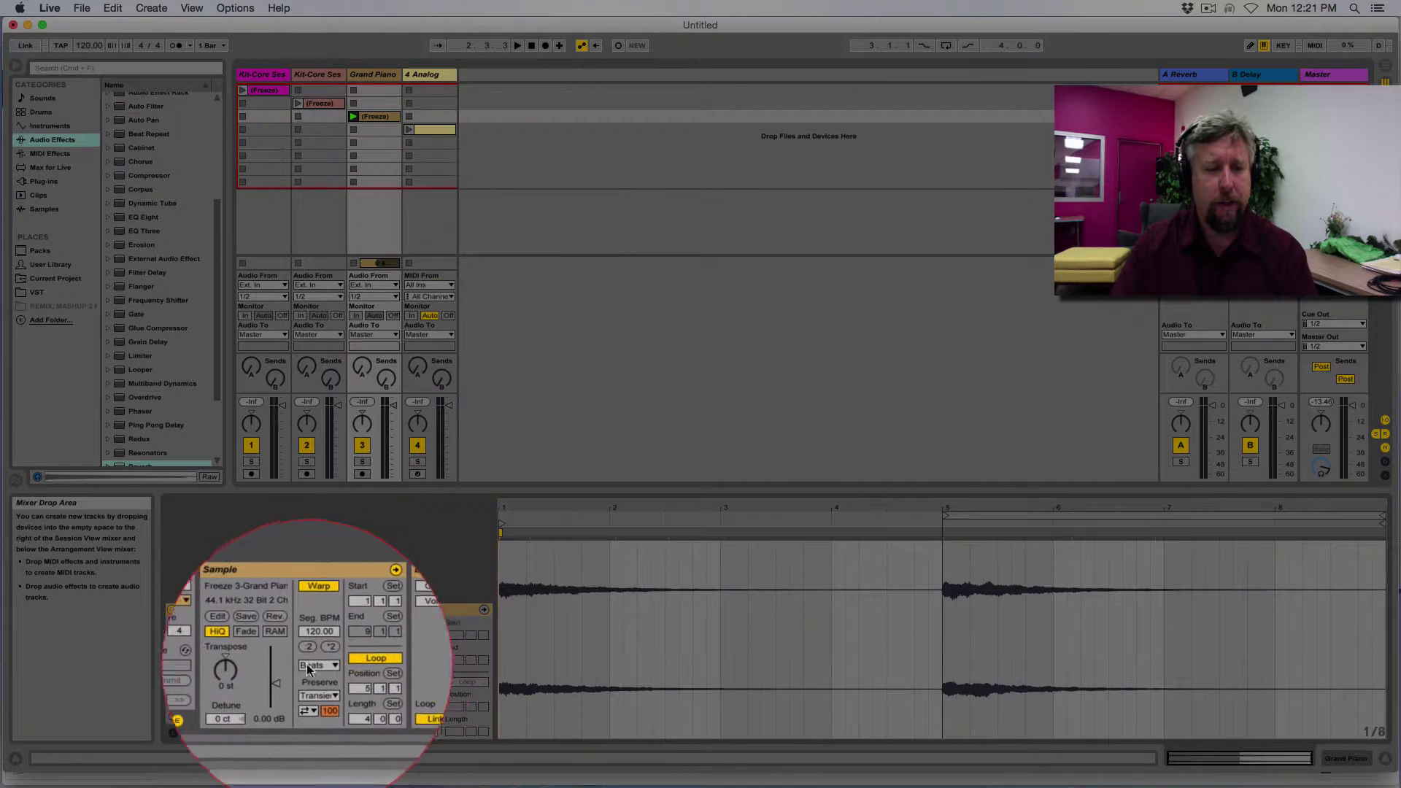
left_click_drag(279, 681, 279, 673)
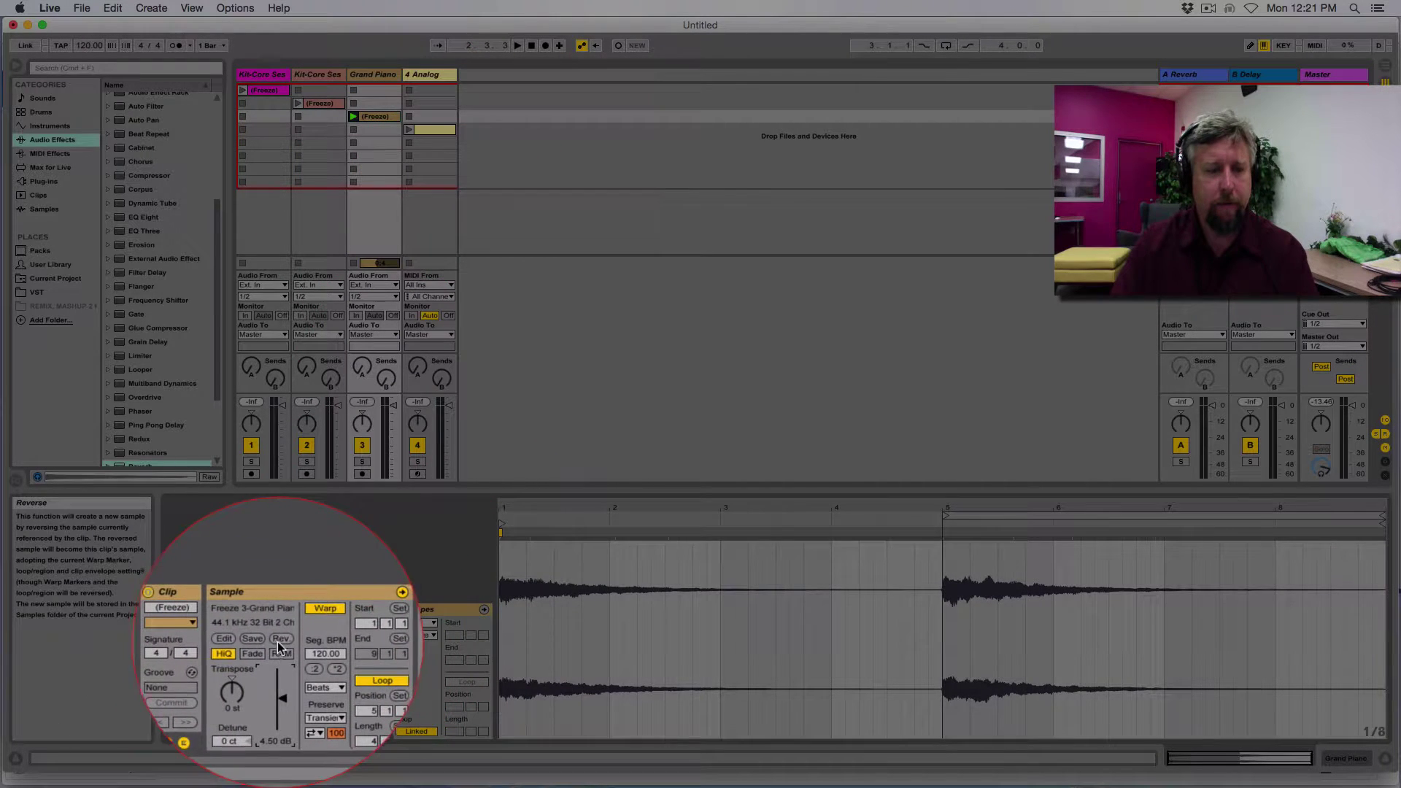
left_click(283, 617)
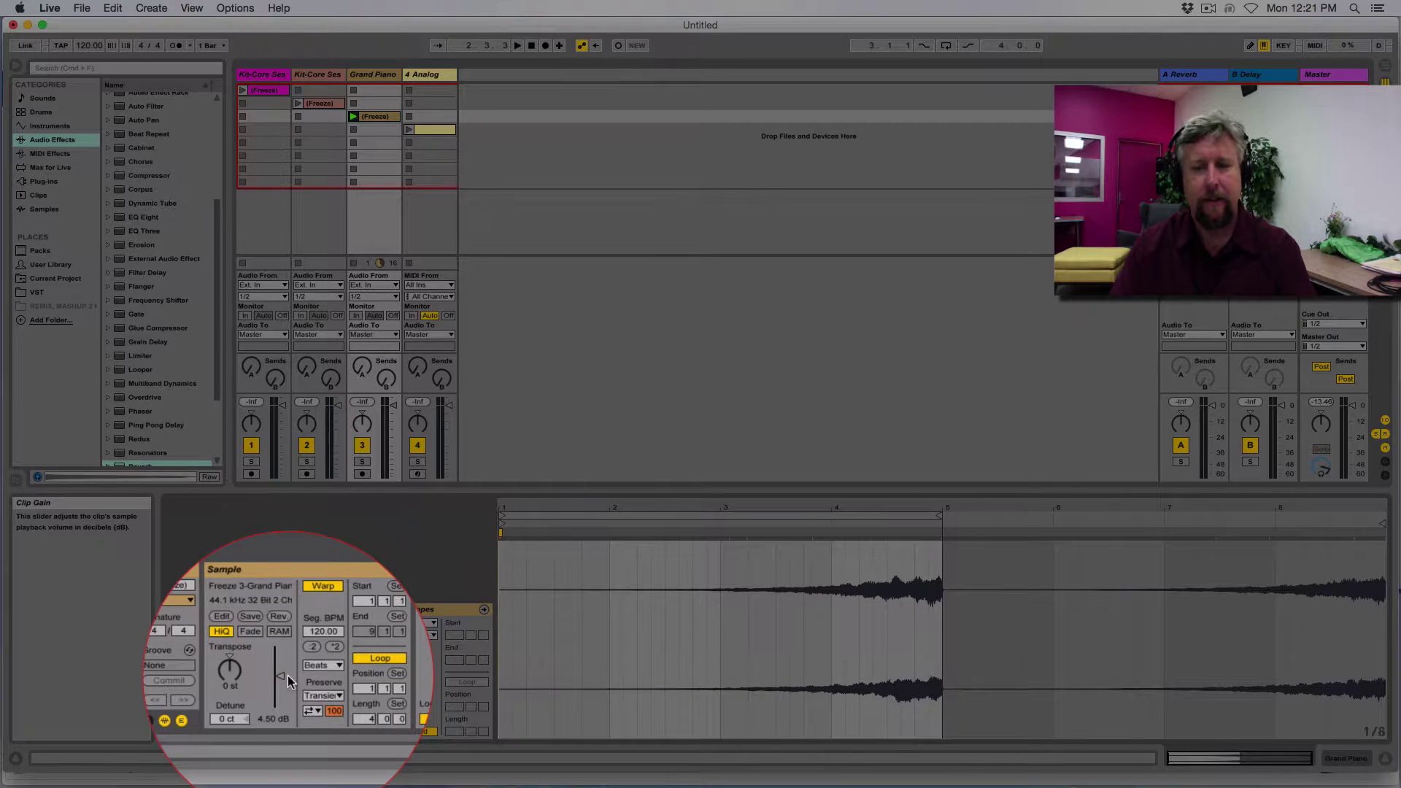
key("space")
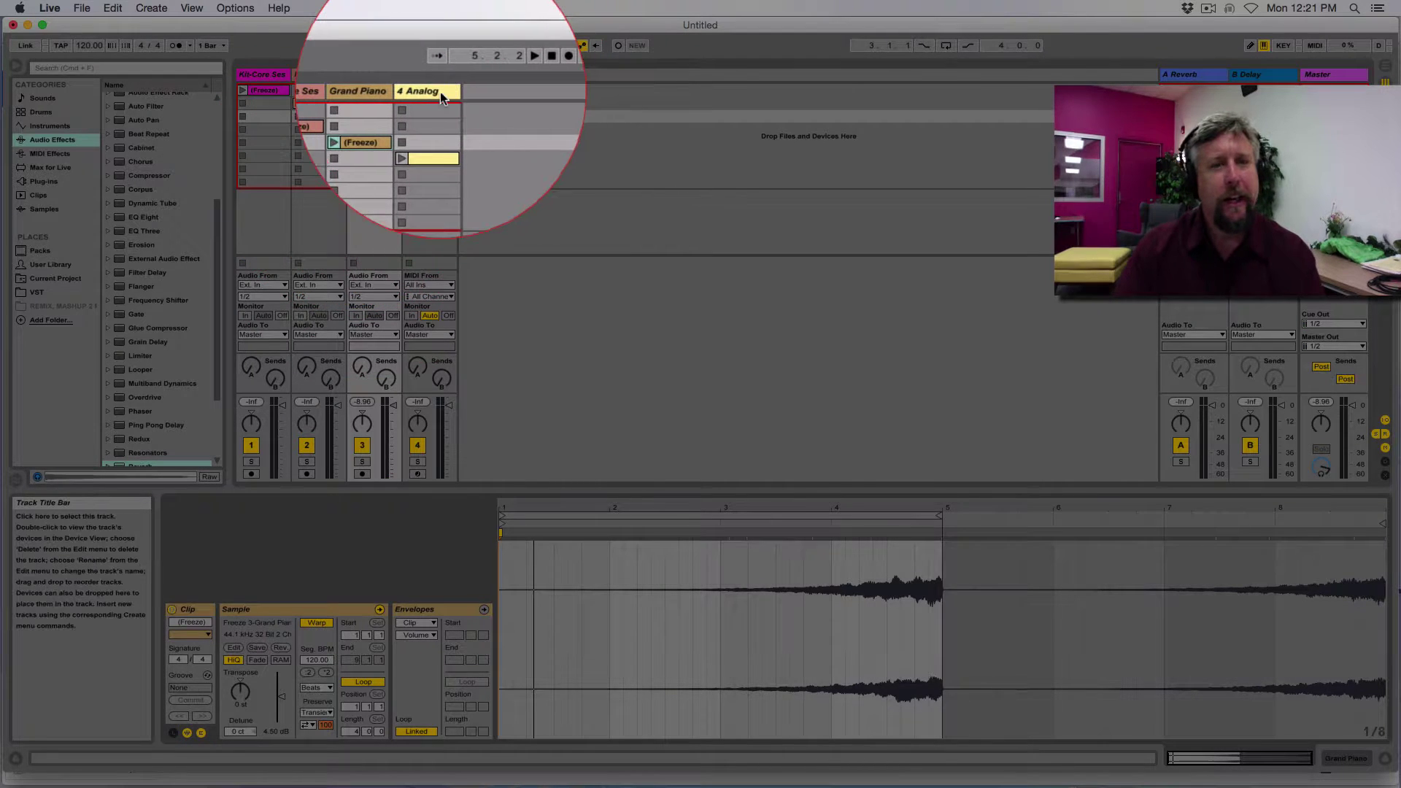
Load the Analog instrument onto a new fifth track and delete that track again.
left_click(442, 74)
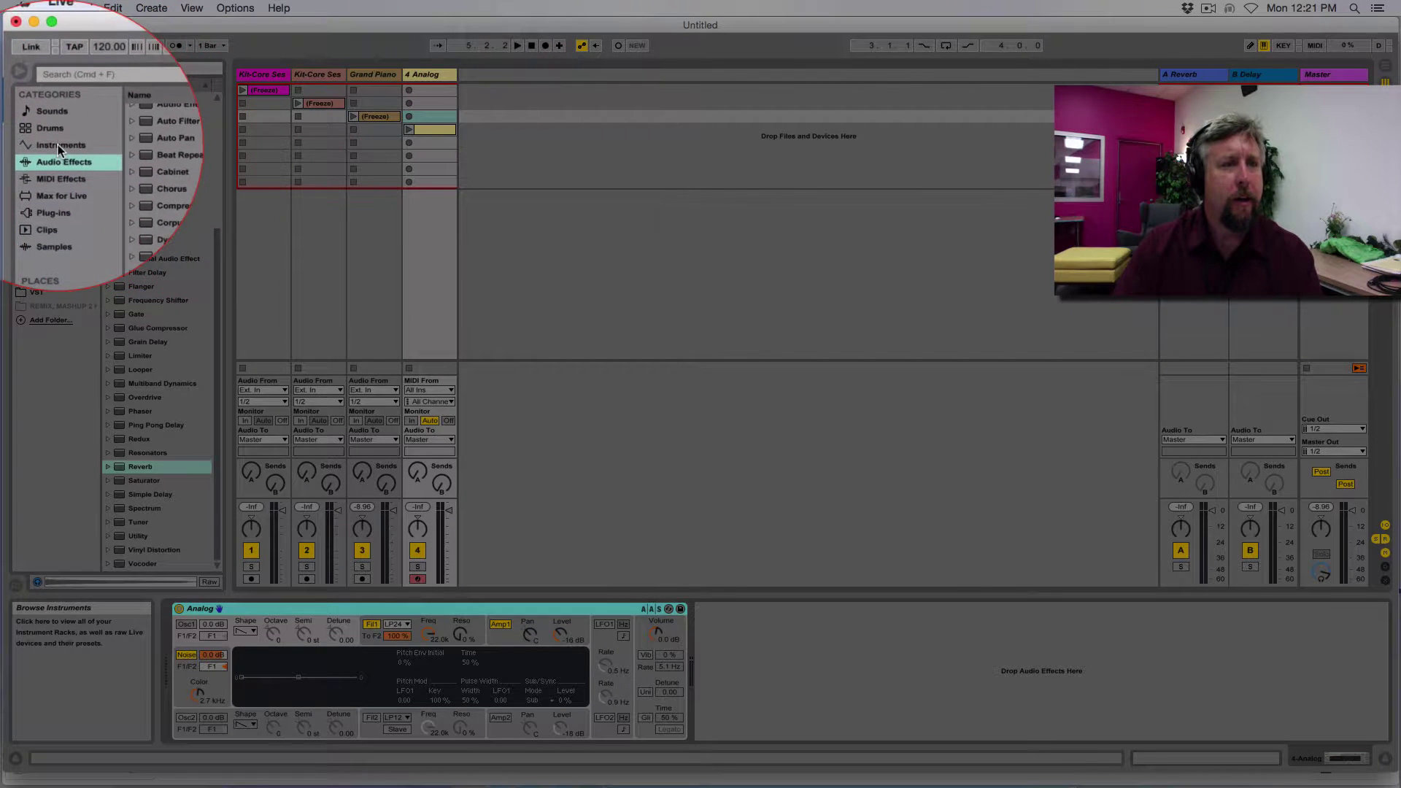
left_click(59, 142)
left_click(136, 121)
left_click(139, 119)
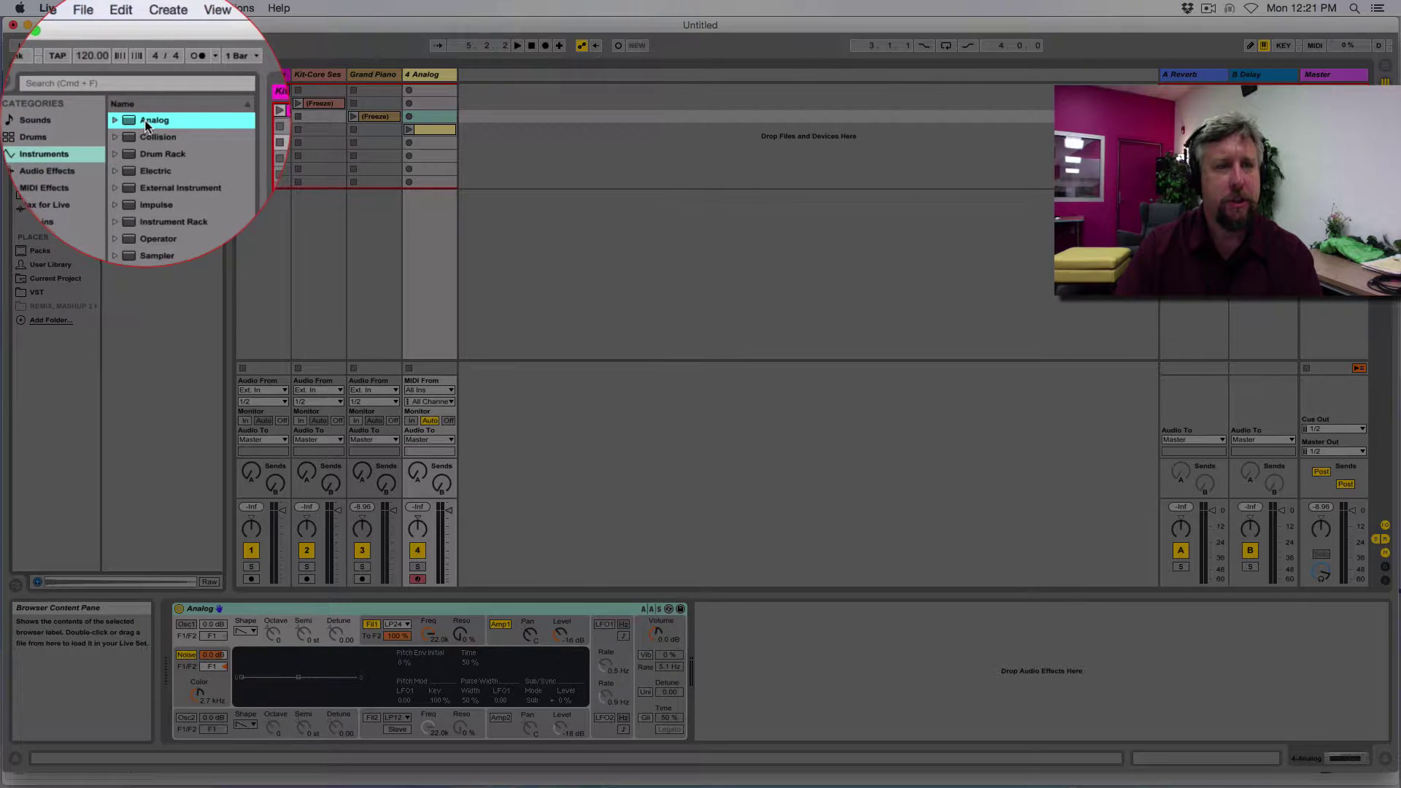
left_click_drag(146, 126, 482, 137)
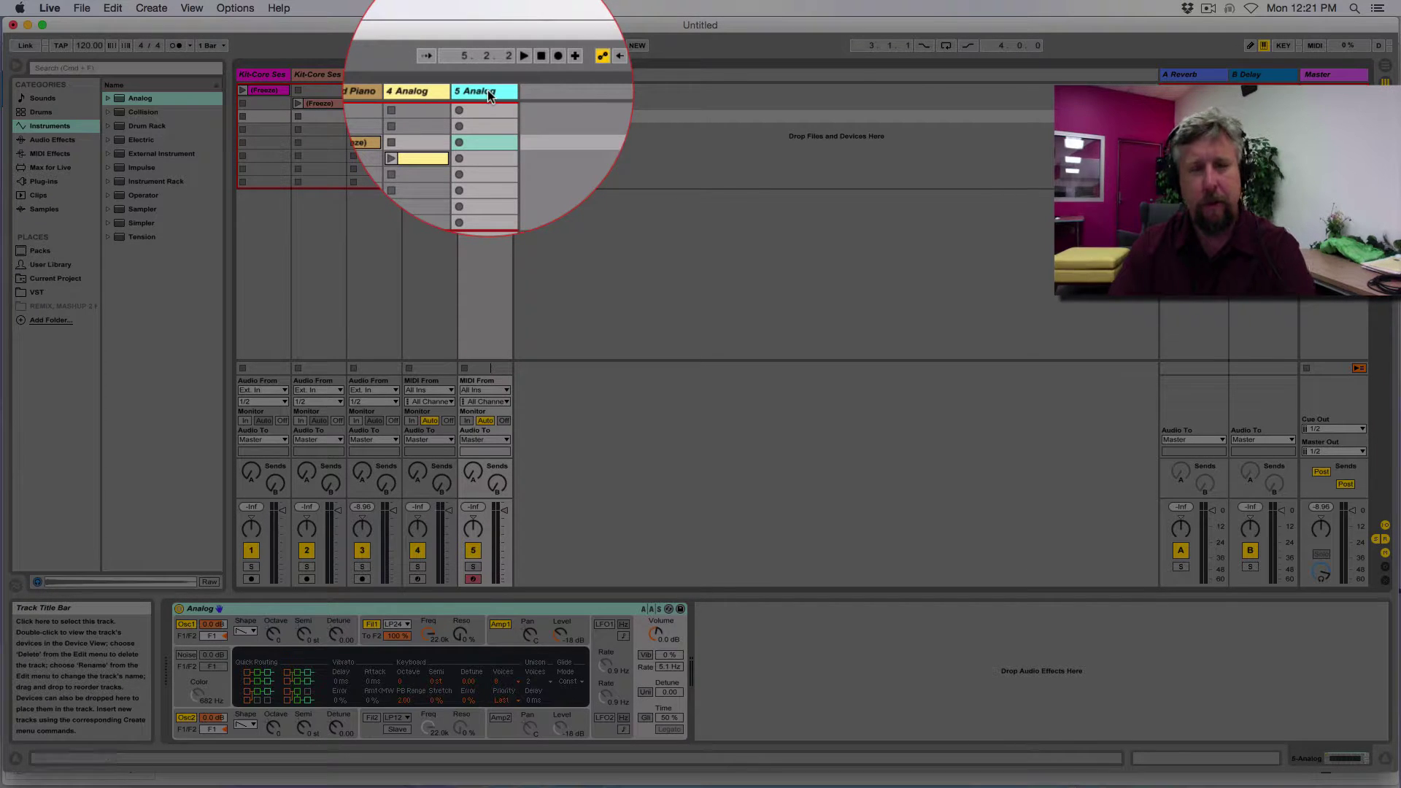
key("Delete")
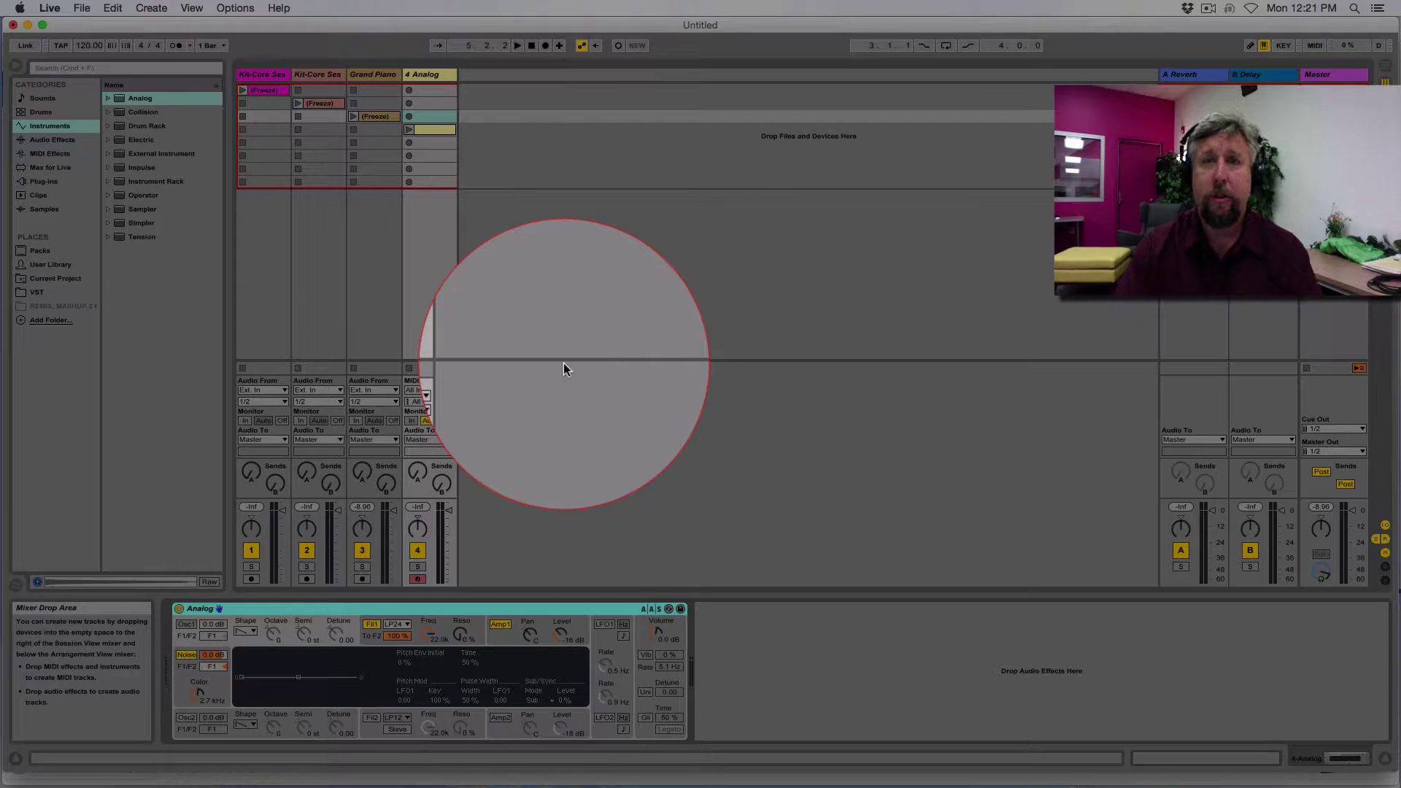
Leave only Analog's noise generator on with its color at about 1.9 kHz, and display the Amp1 envelope.
left_click(194, 626)
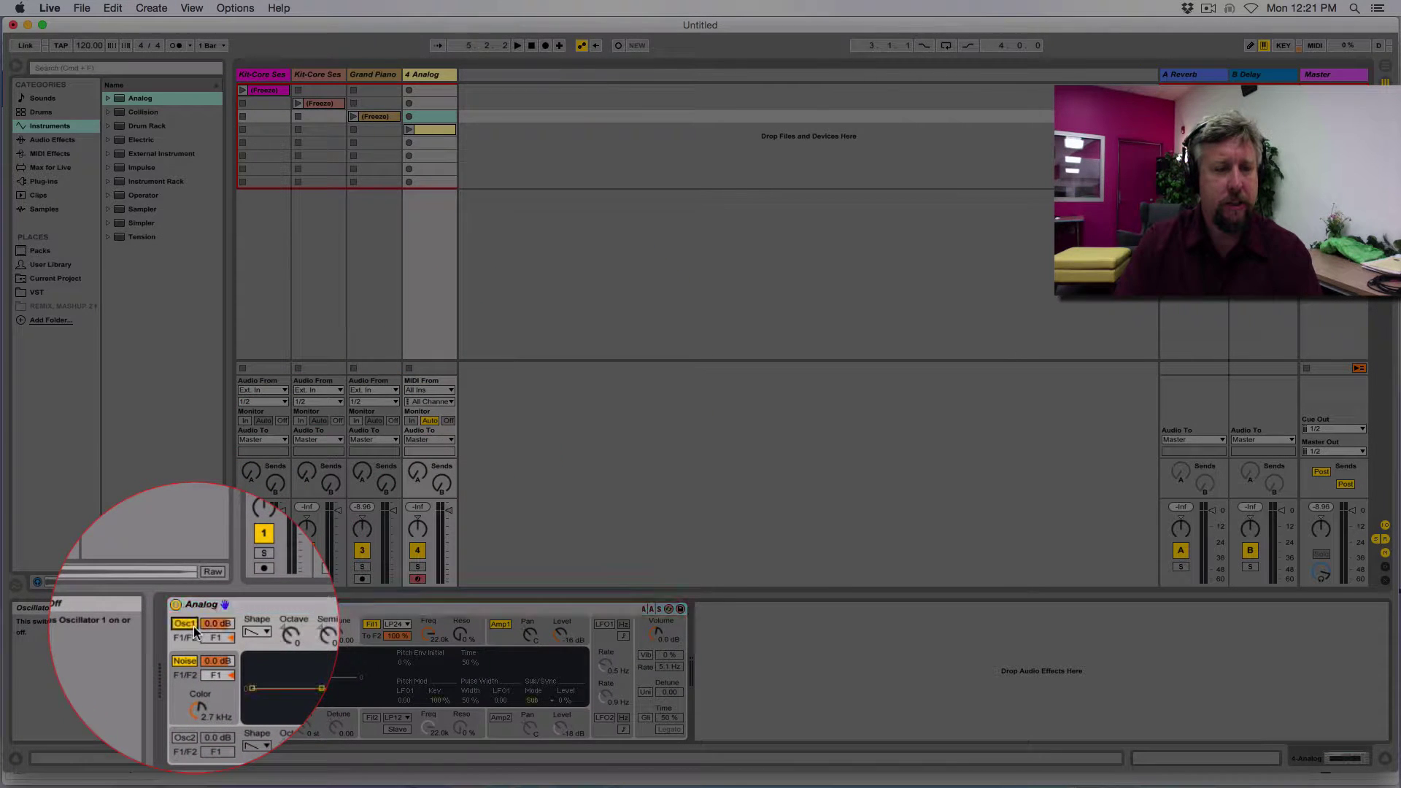
left_click(194, 626)
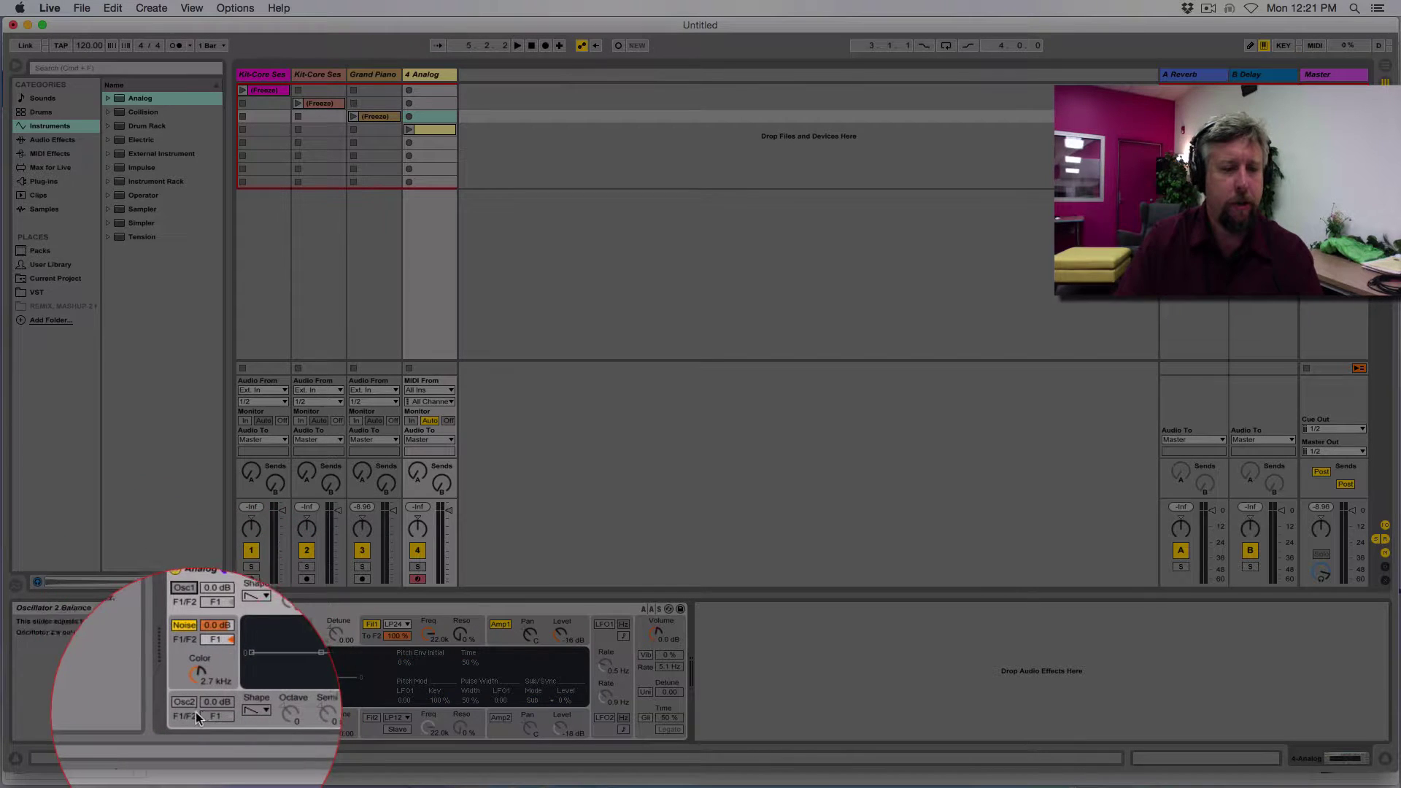
left_click(194, 704)
left_click(194, 704)
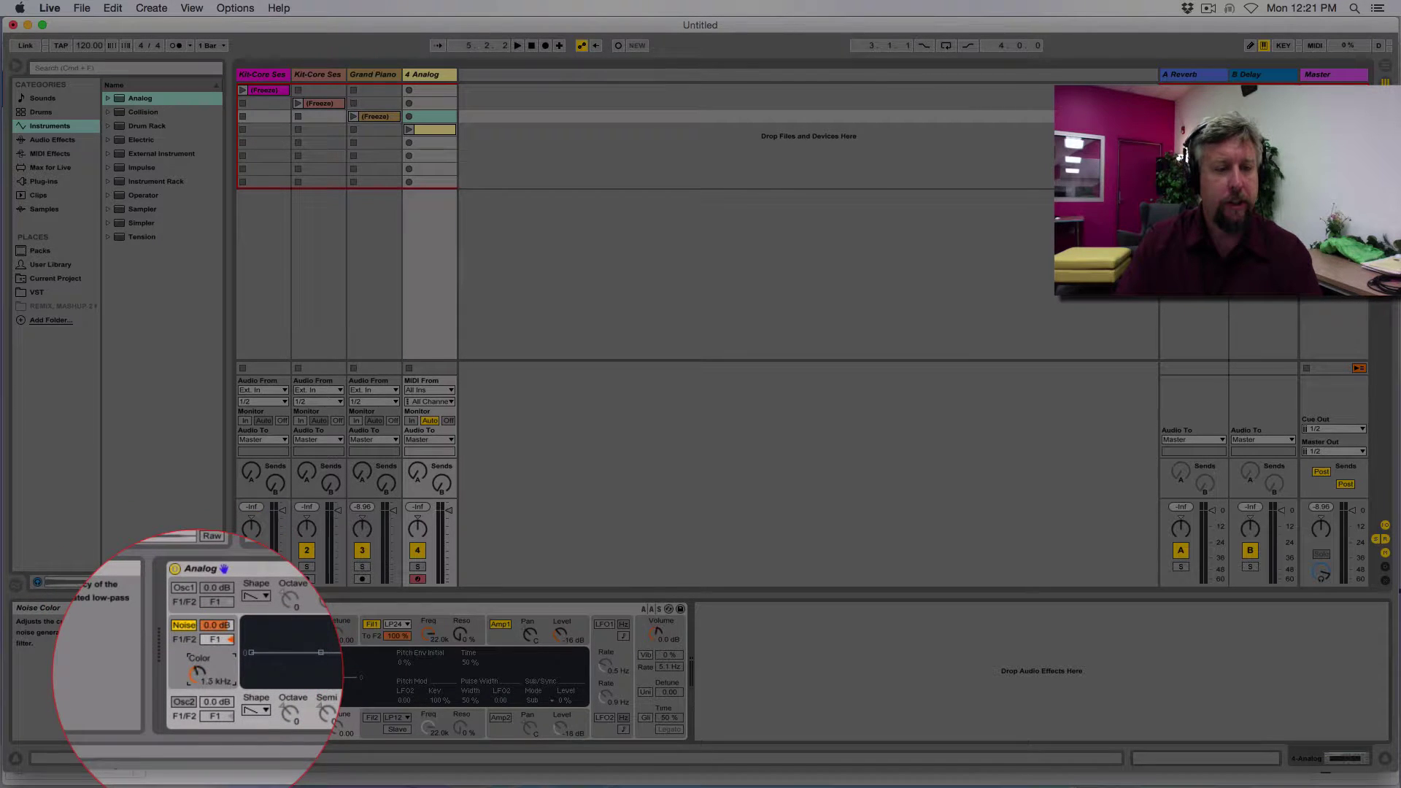
left_click(500, 626)
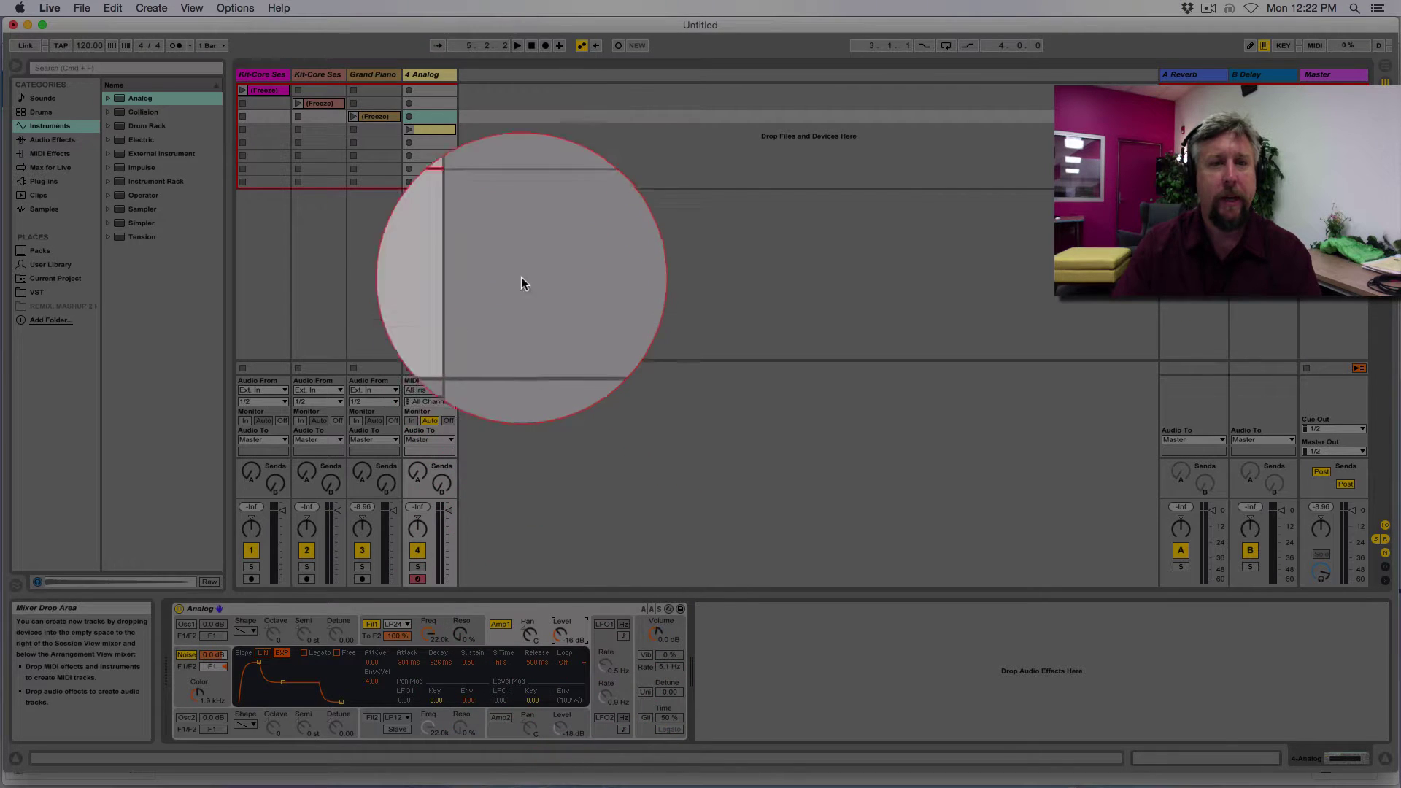
Open the Analog track's clip, display its notes and audition the noise sound.
left_click(432, 144)
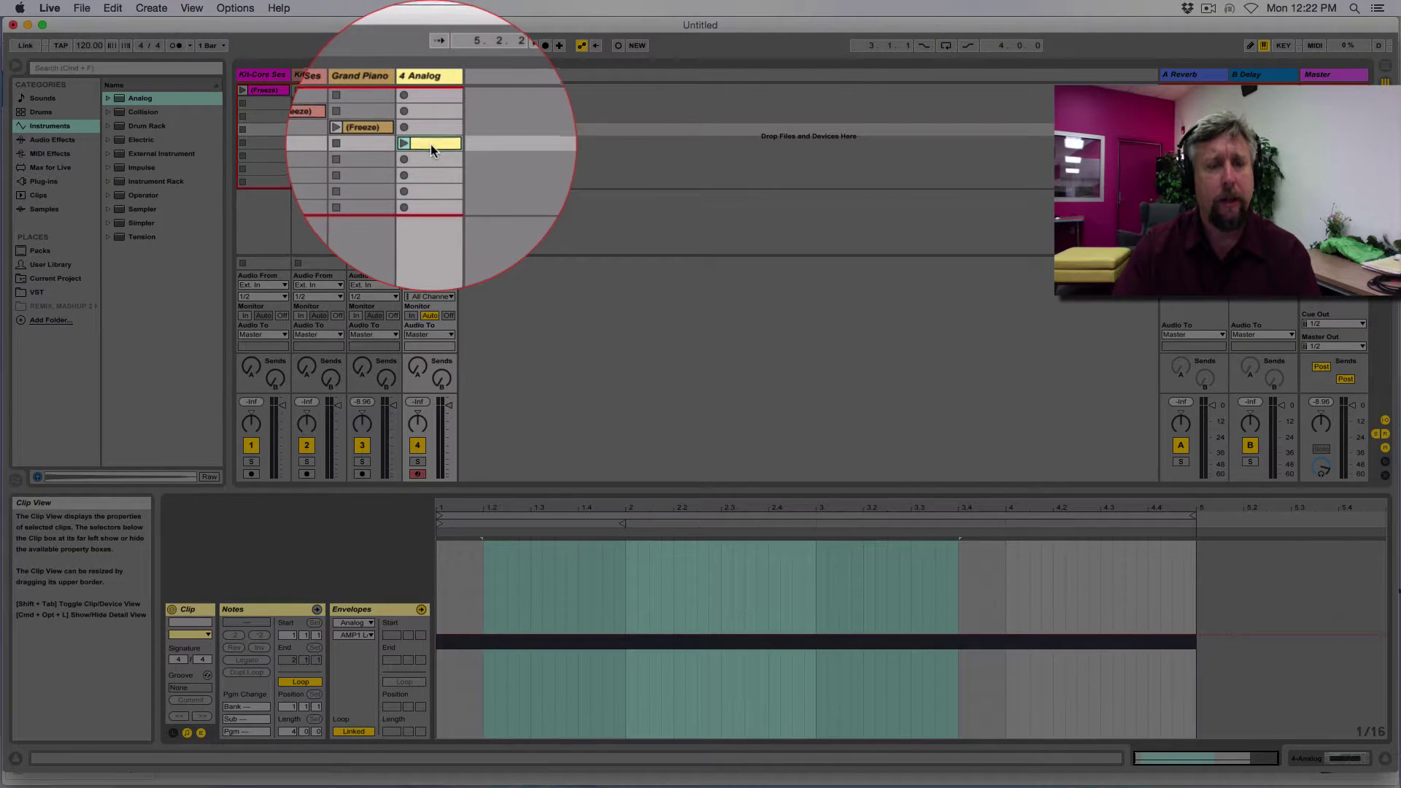
left_click(200, 732)
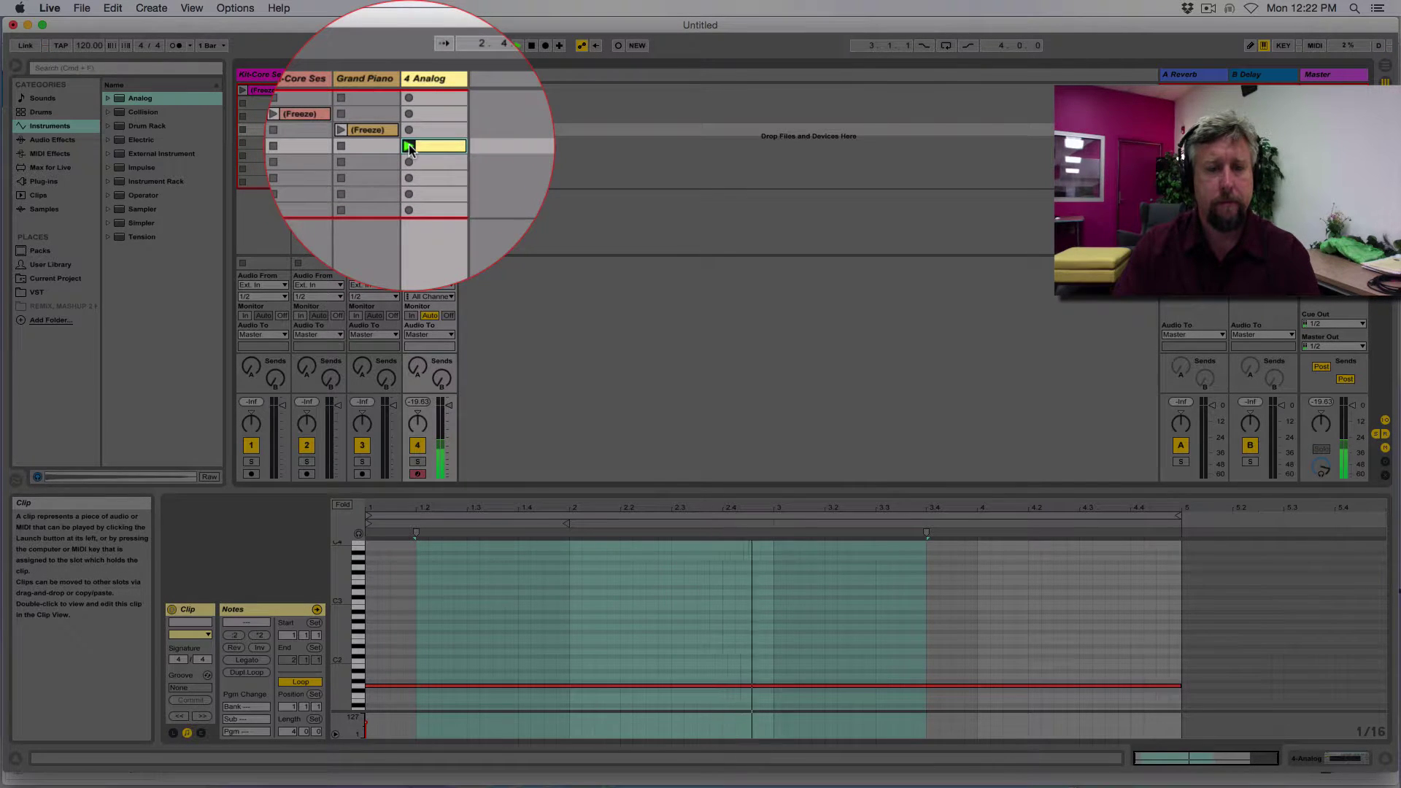
key("space")
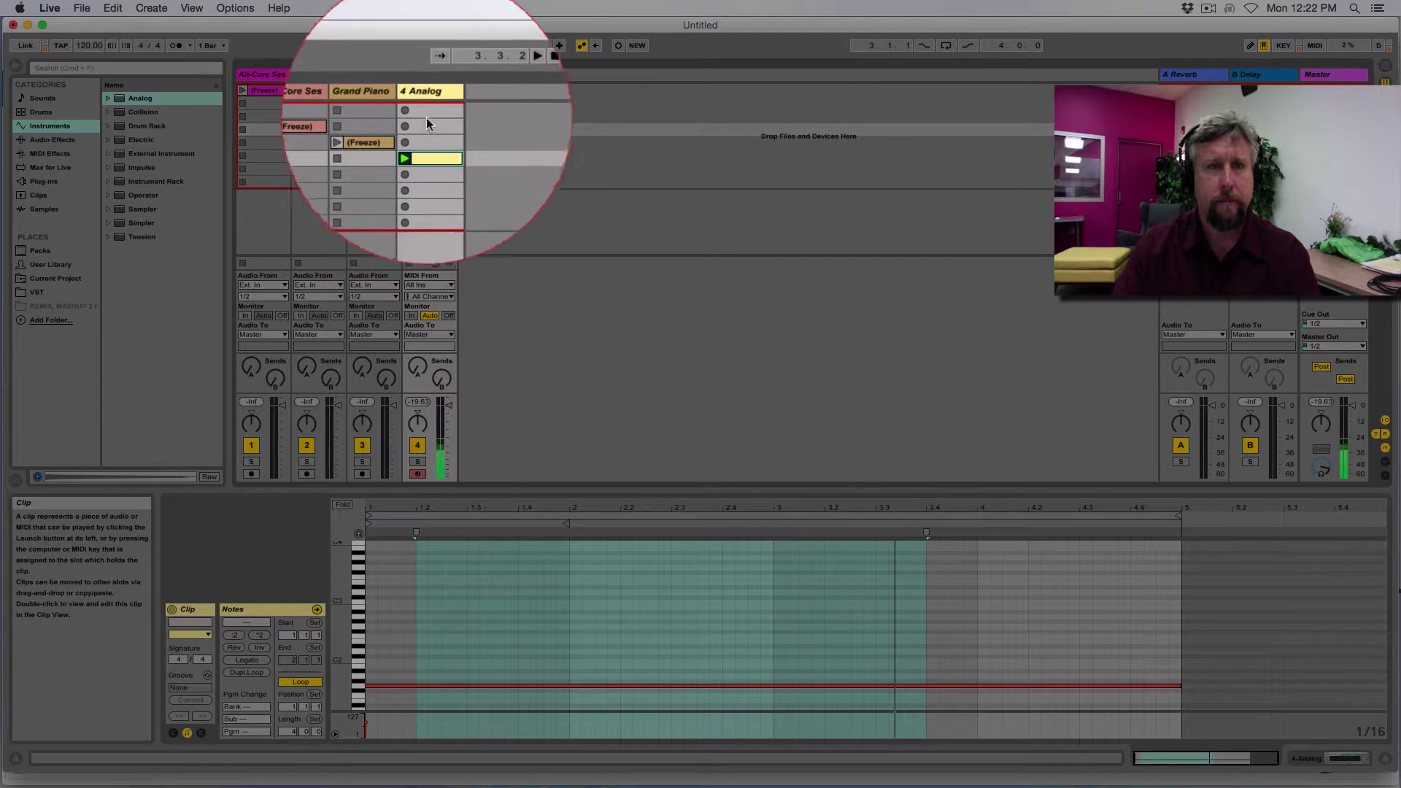
Return to the Analog track's device and switch Oscillator 1 on alongside the noise generator.
double_click(429, 77)
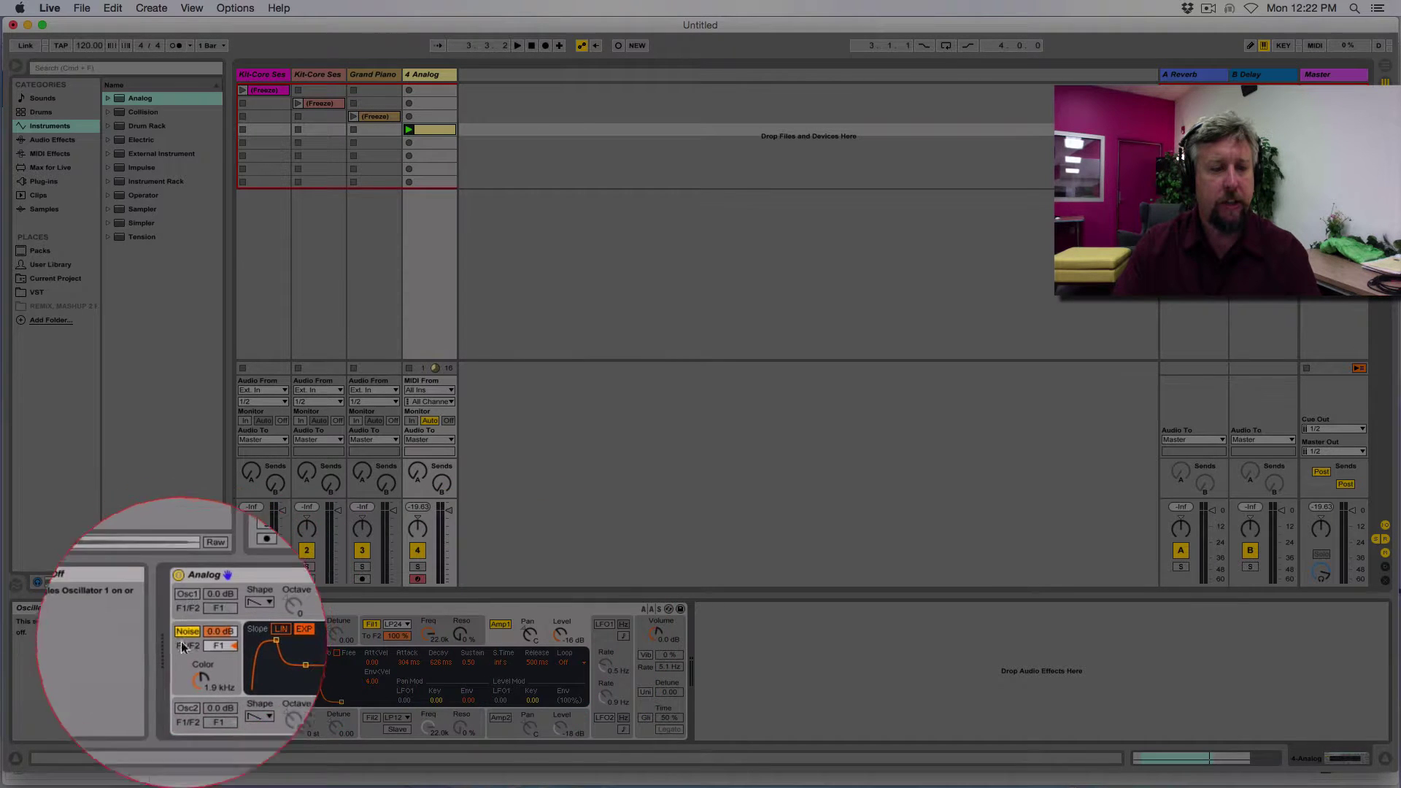
left_click(186, 641)
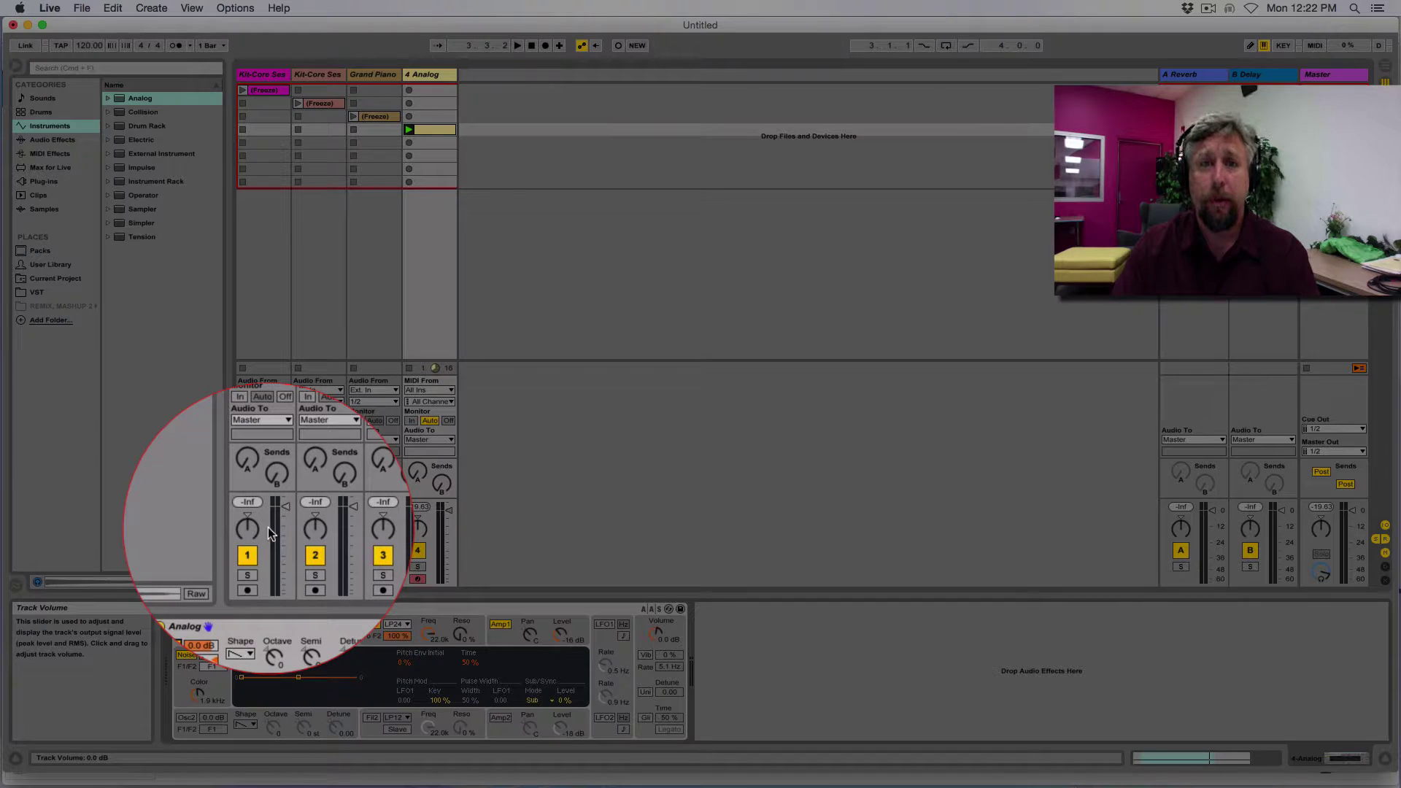
Audition the noise together with Analog's oscillators, and leave only the noise generator switched on.
key("space")
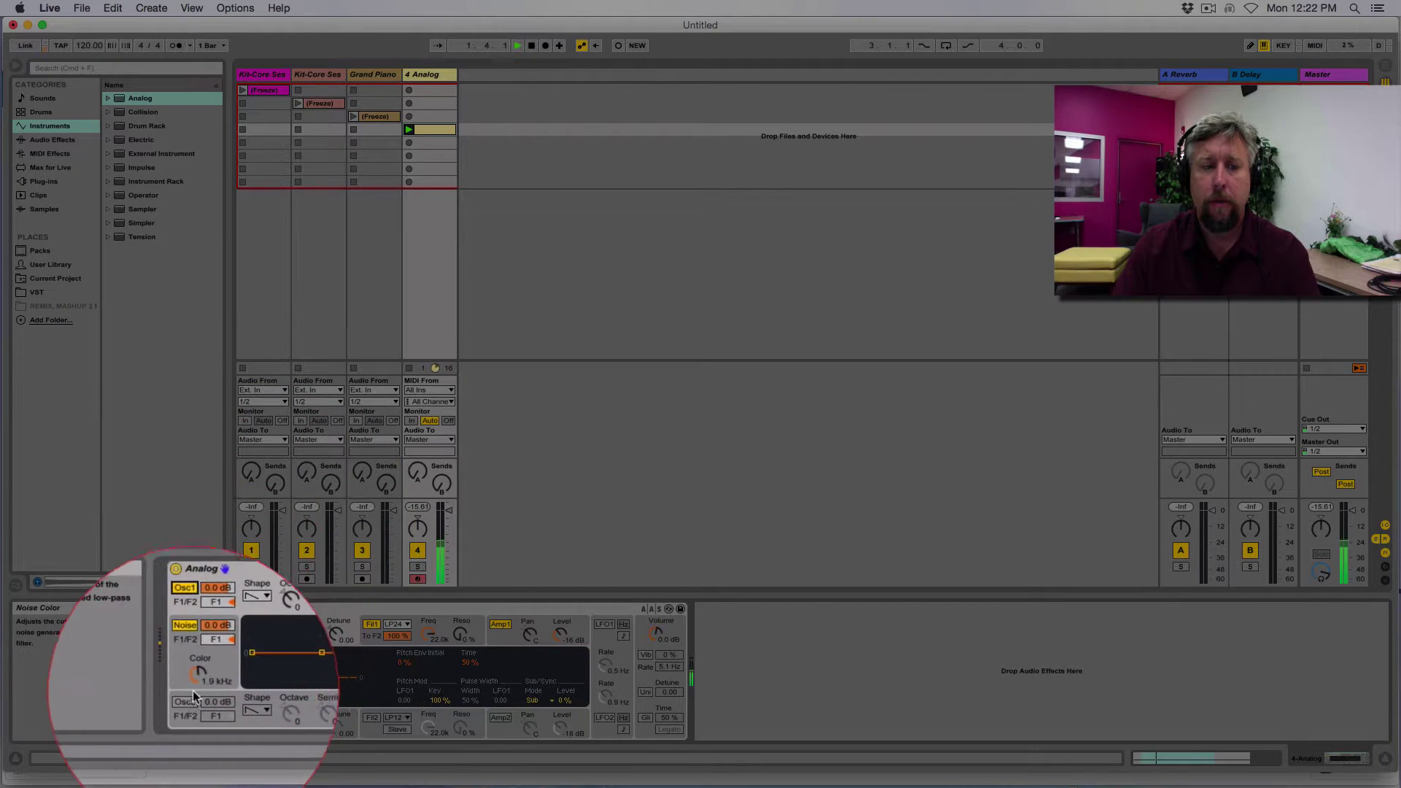
left_click(187, 702)
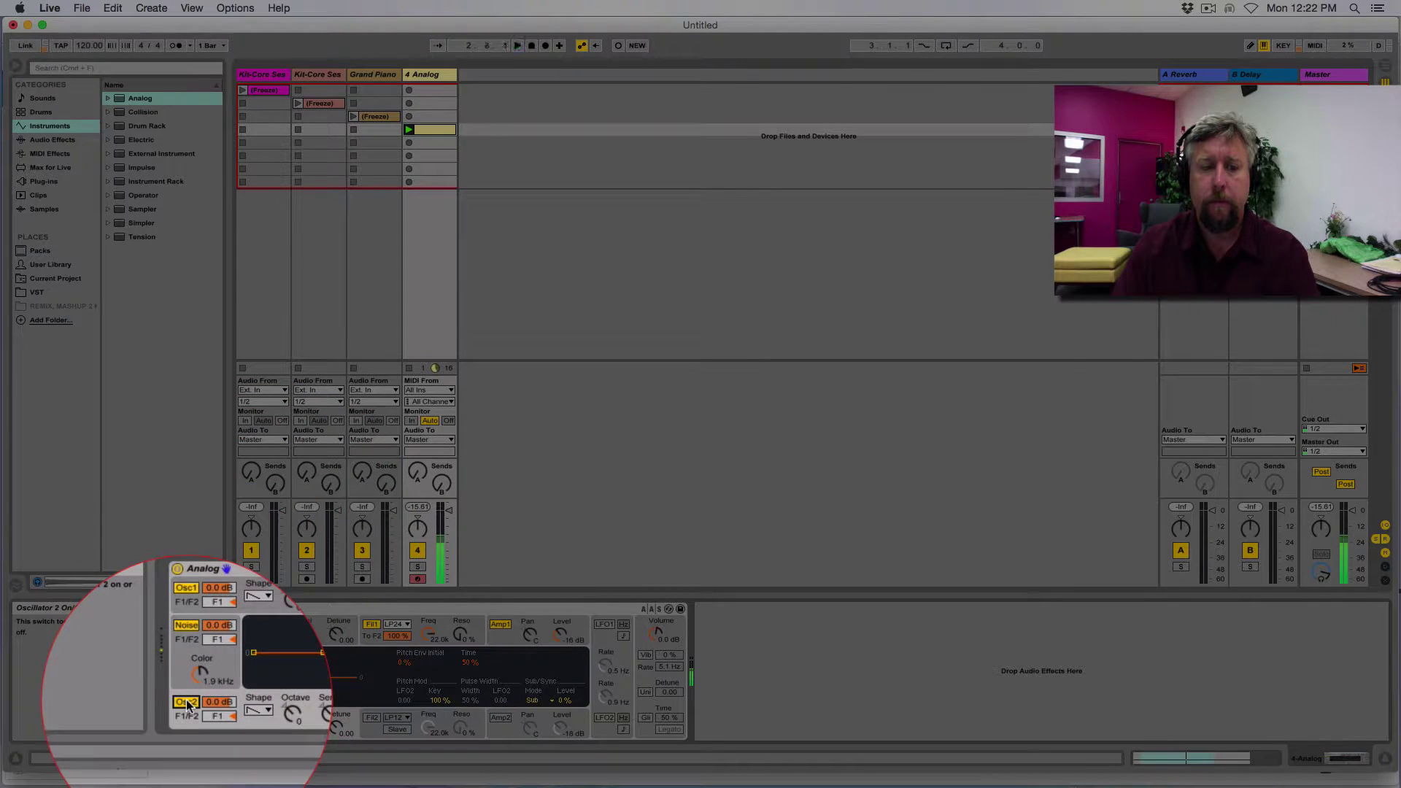
left_click(187, 702)
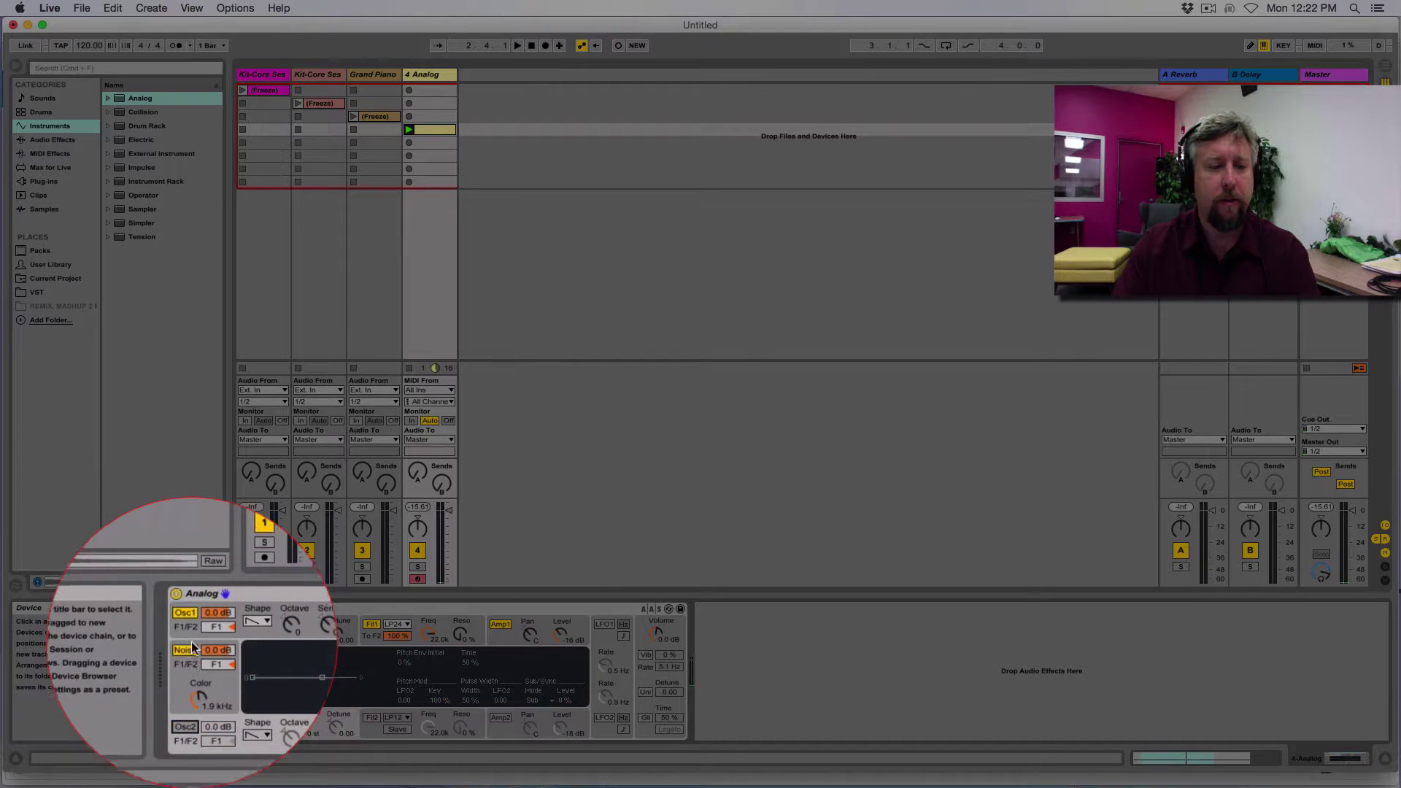
left_click(191, 628)
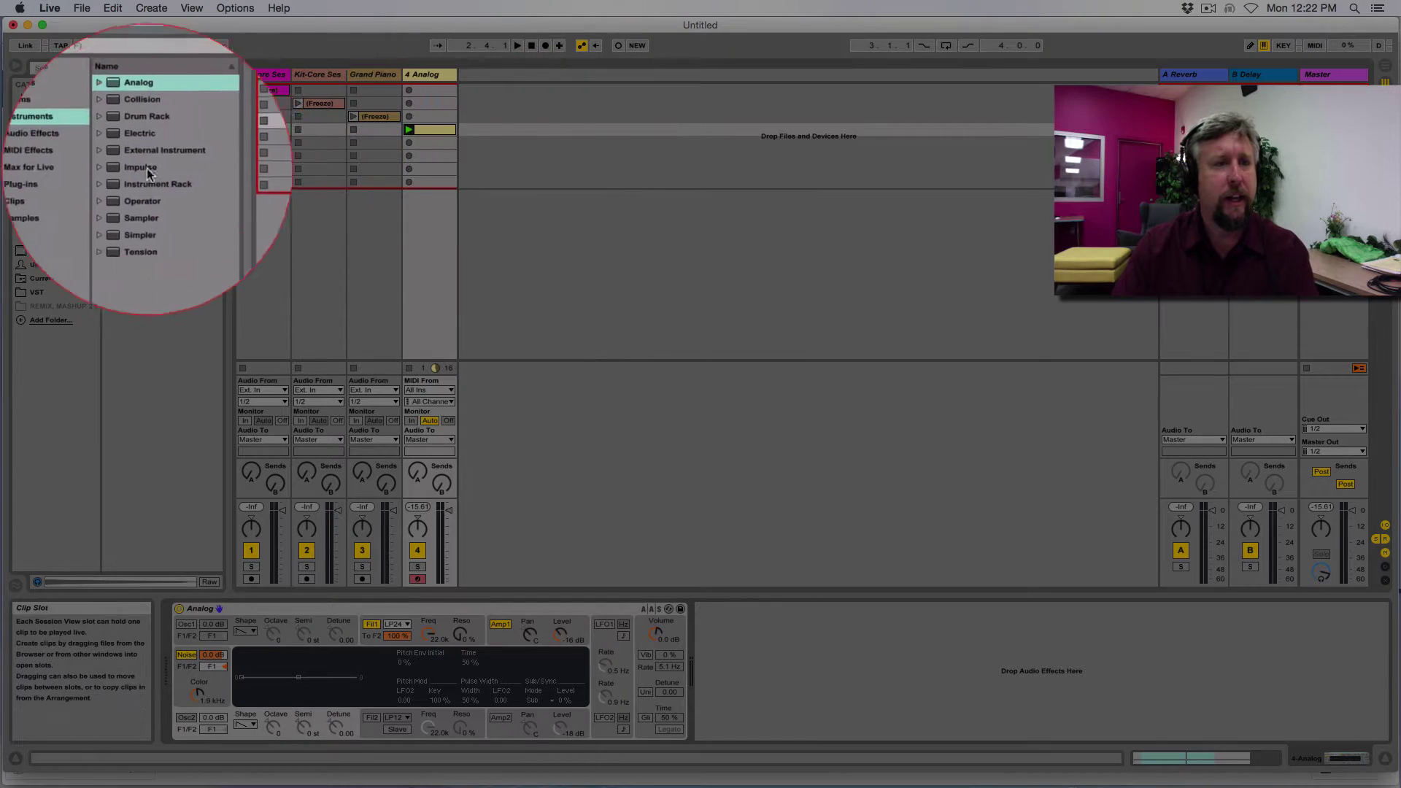
Add an Auto Filter after Analog, make it a highpass and set it to about 12.4 kHz with 59% resonance.
left_click(56, 144)
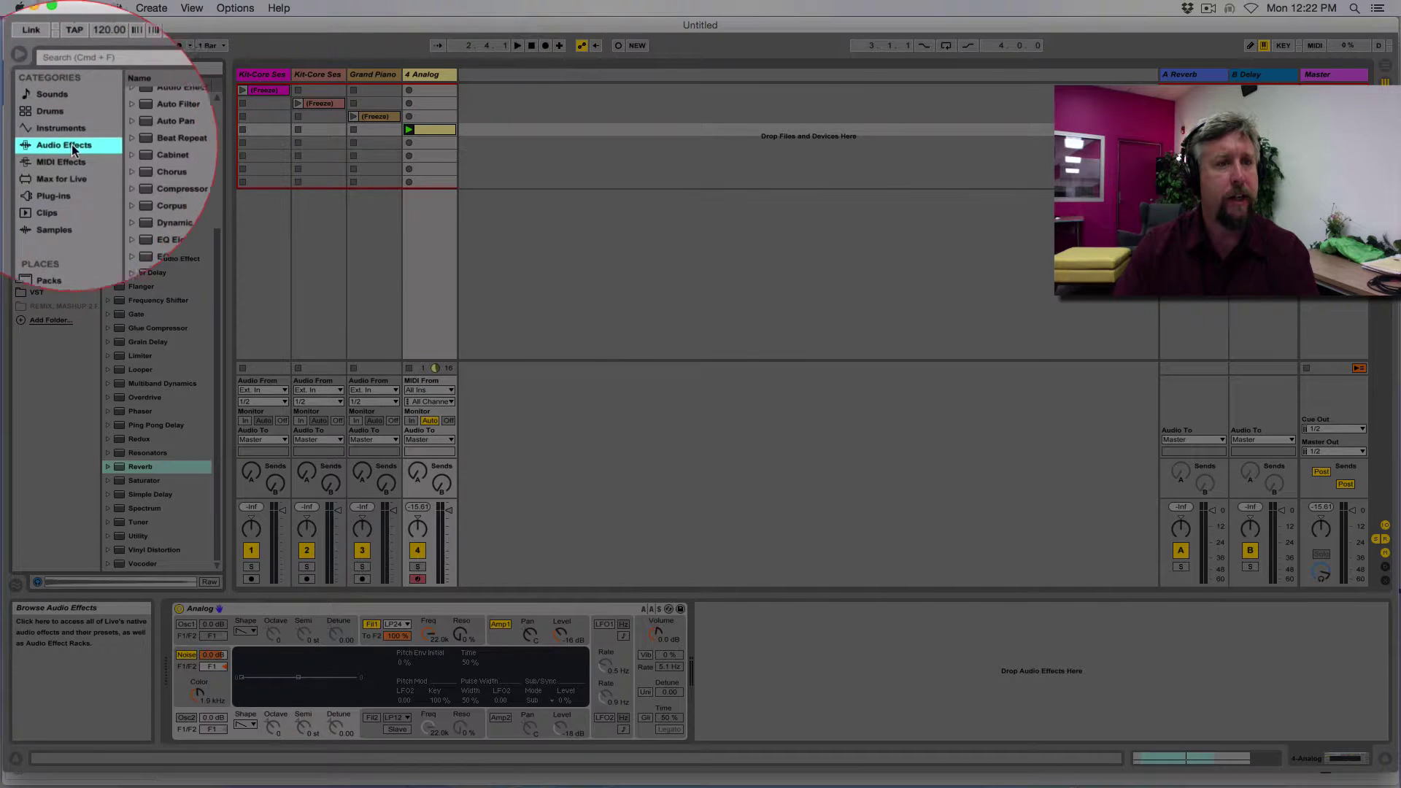
left_click_drag(145, 130, 432, 111)
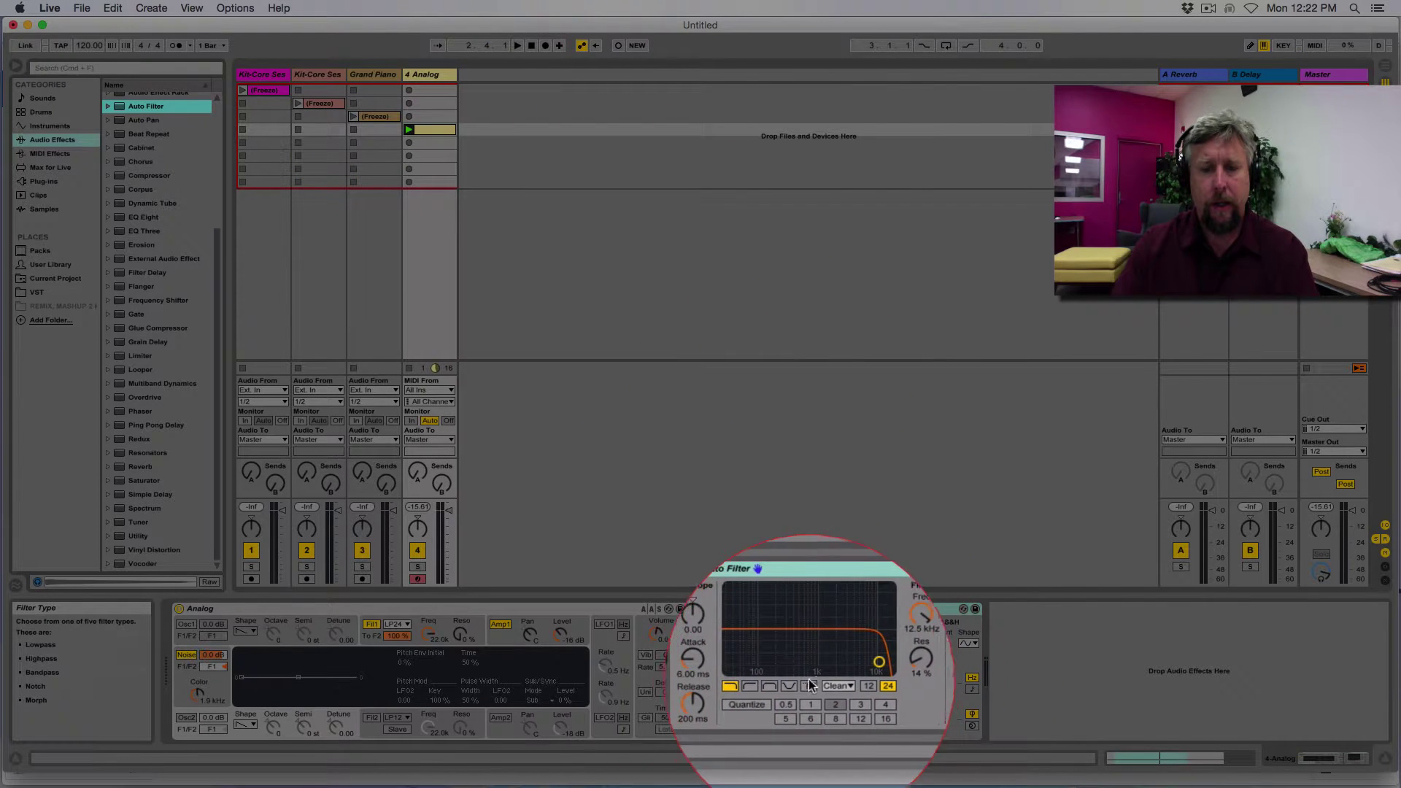
left_click(760, 686)
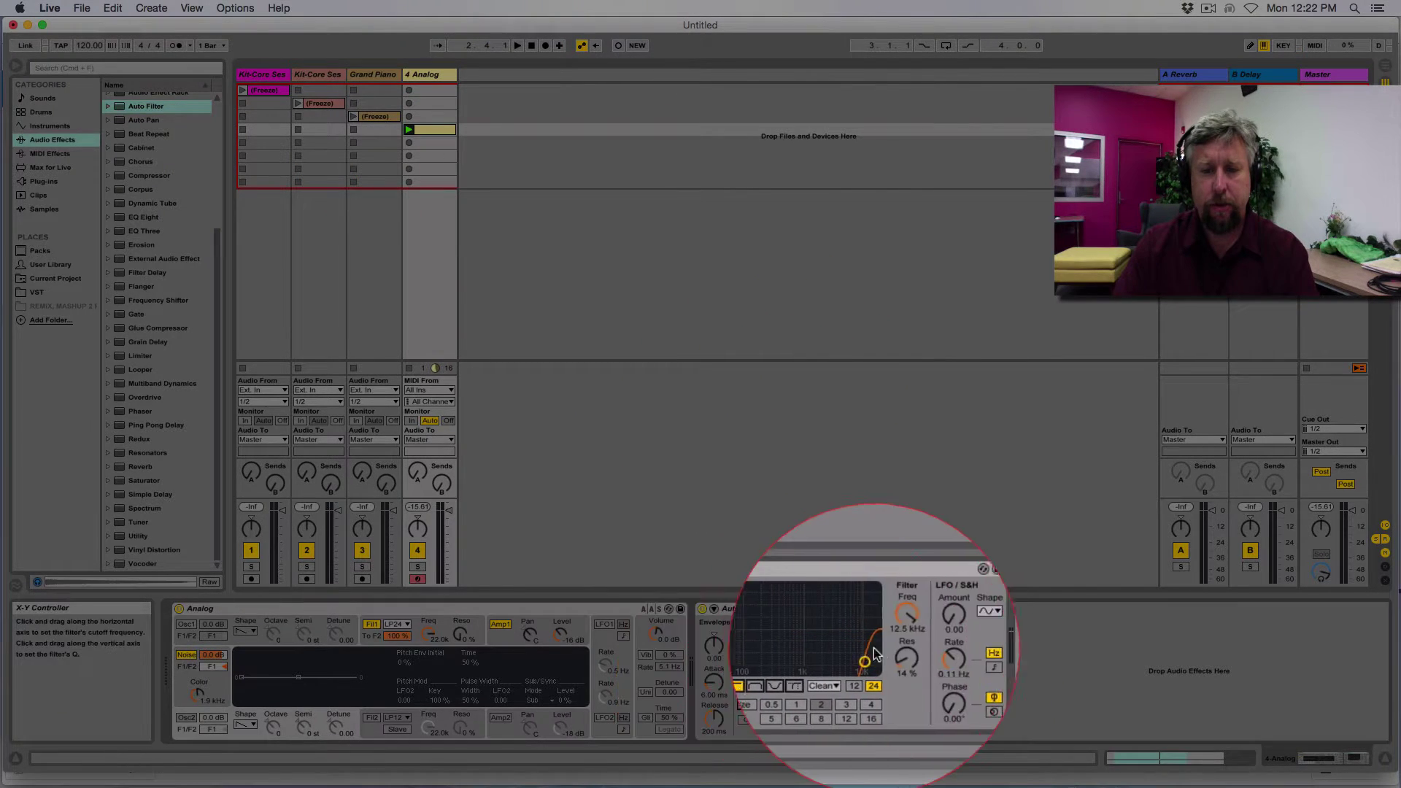
mouse_move(866, 661)
left_mouse_down()
mouse_move(747, 668)
mouse_move(816, 641)
mouse_move(865, 647)
left_mouse_up()
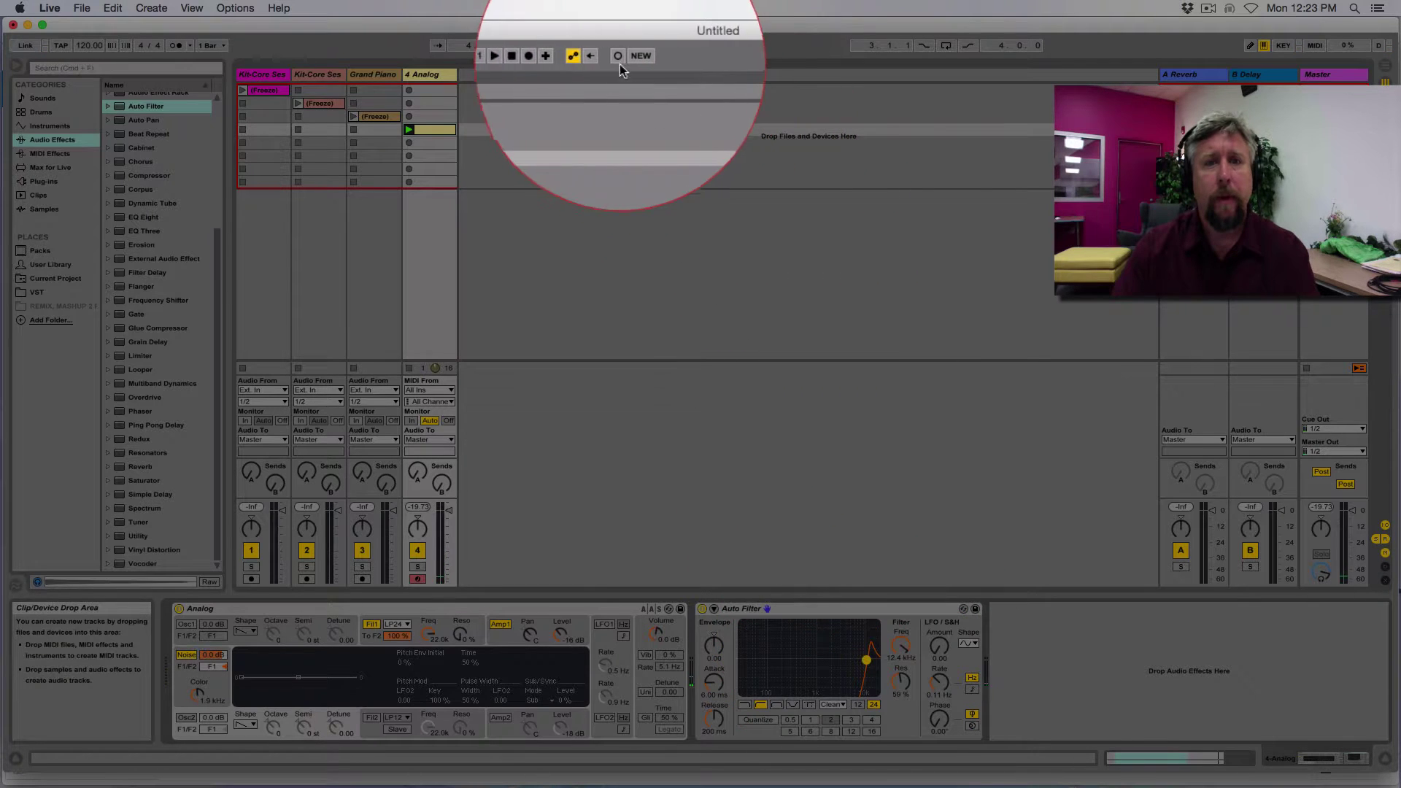
Lower the filter cutoff to about 28 Hz and, with automation armed, record an upward cutoff sweep into the Analog clip.
left_click(581, 57)
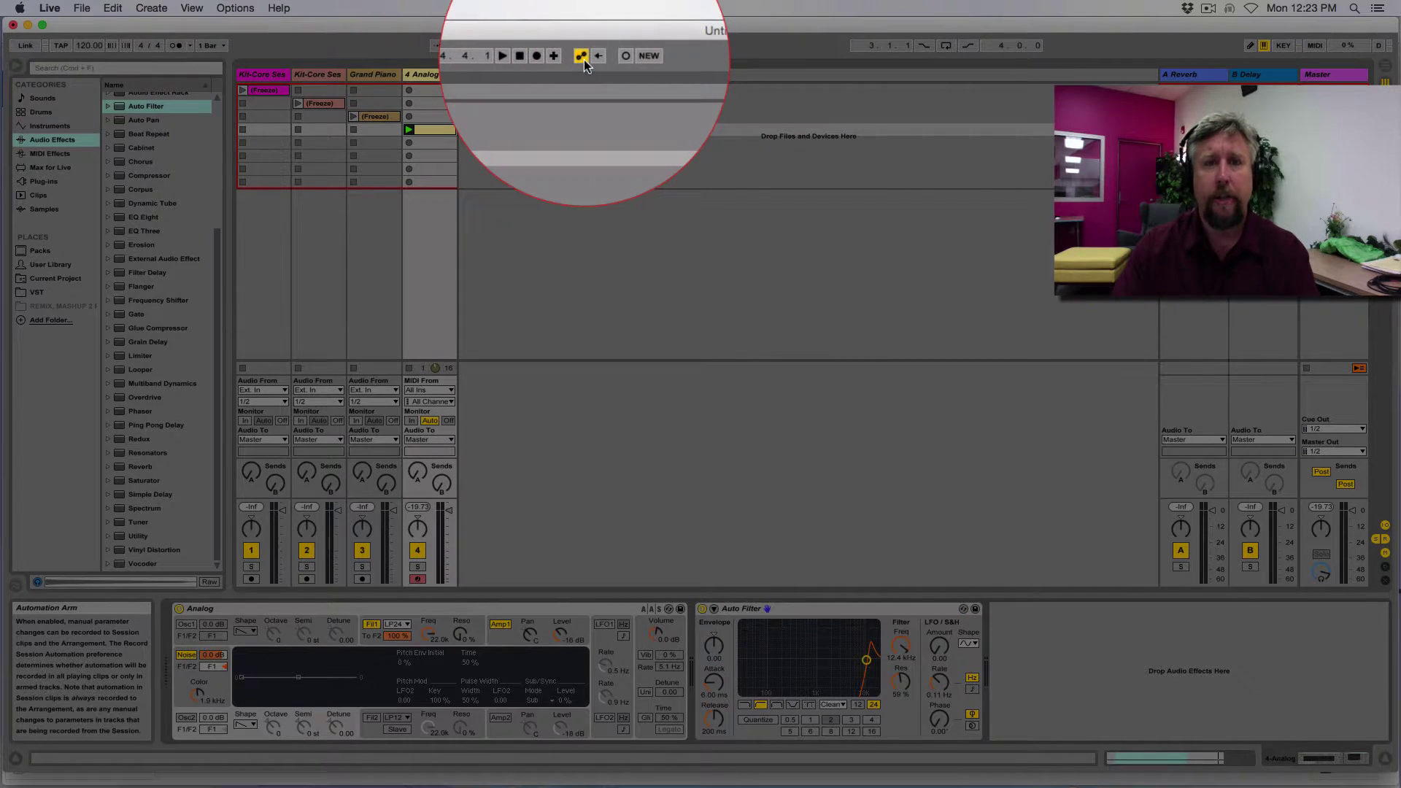
left_click(581, 57)
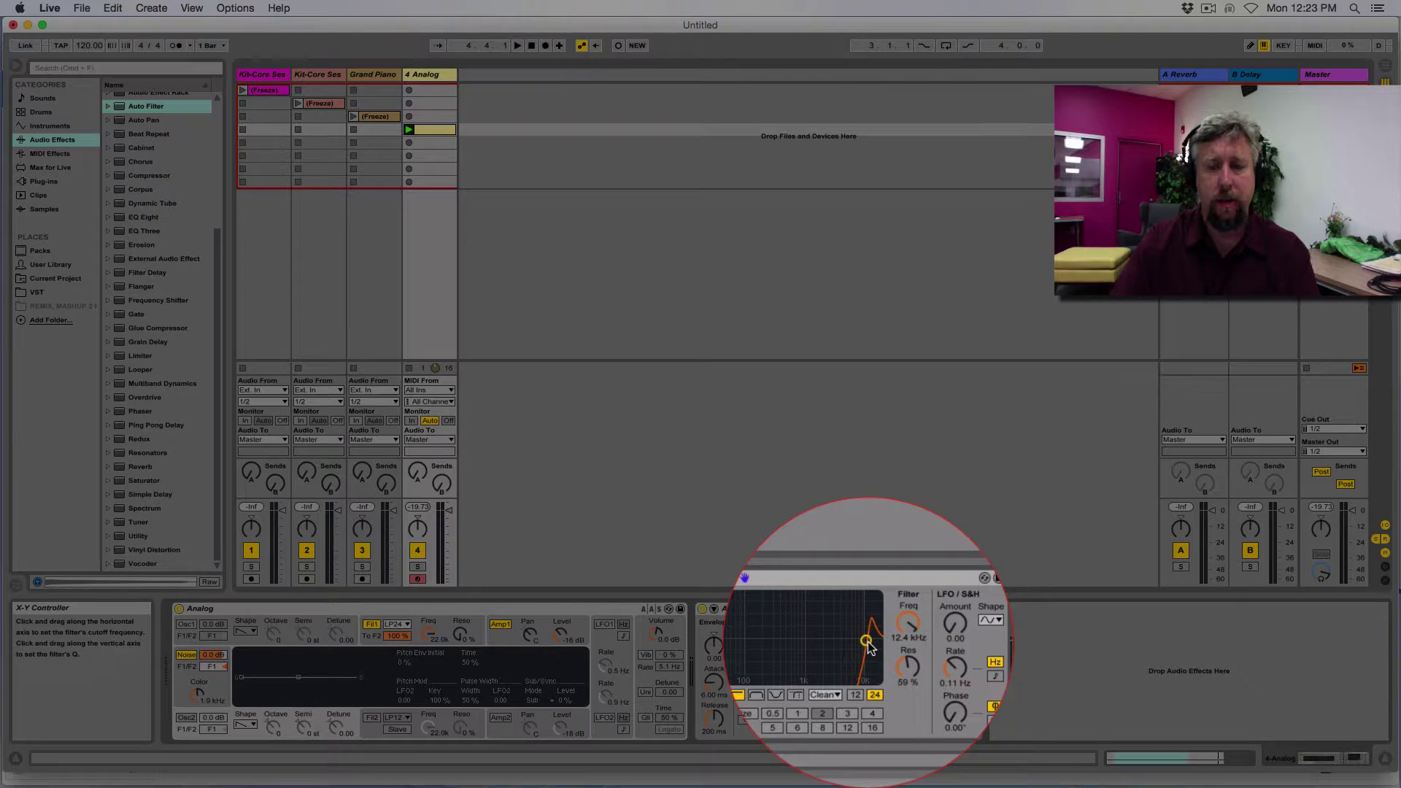
left_click_drag(867, 642, 743, 640)
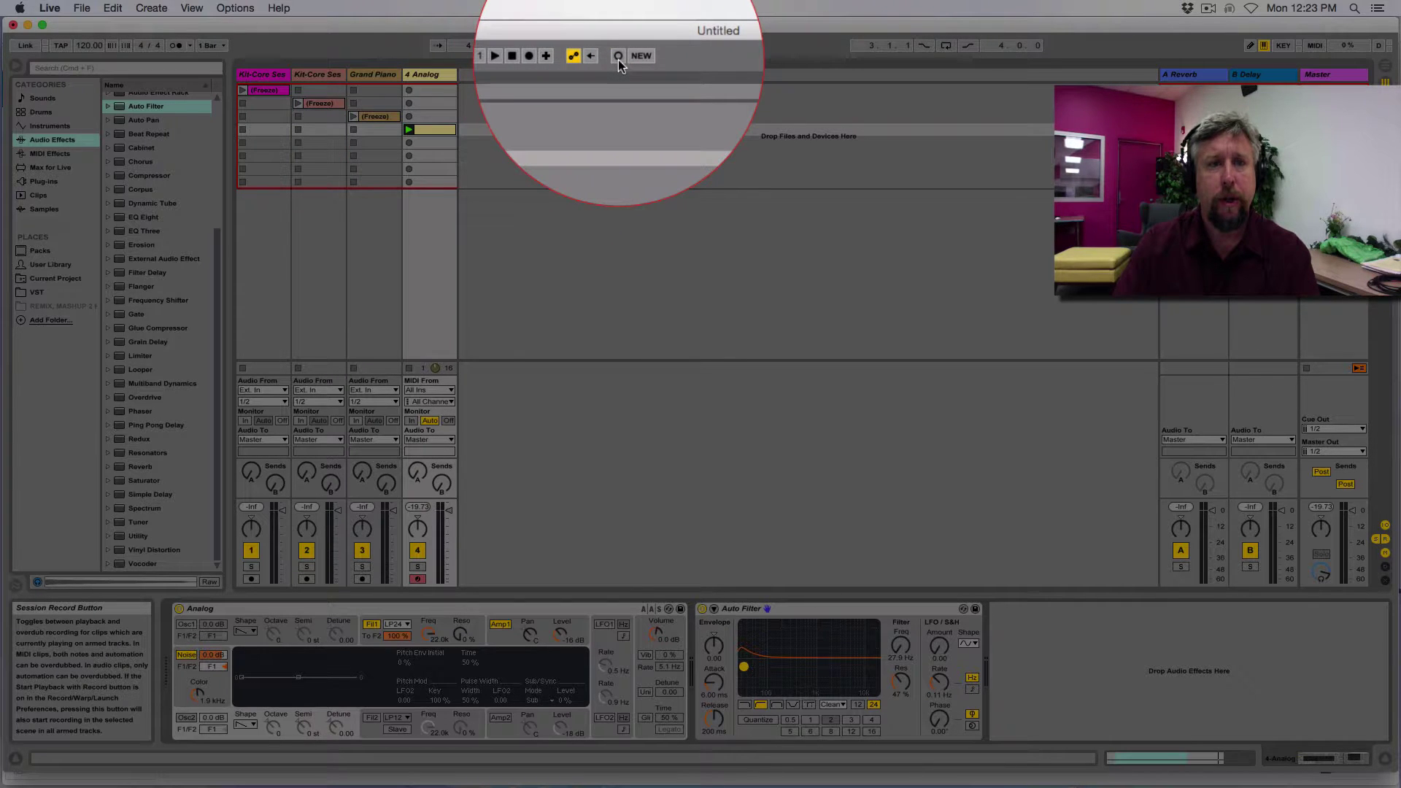
left_click(618, 45)
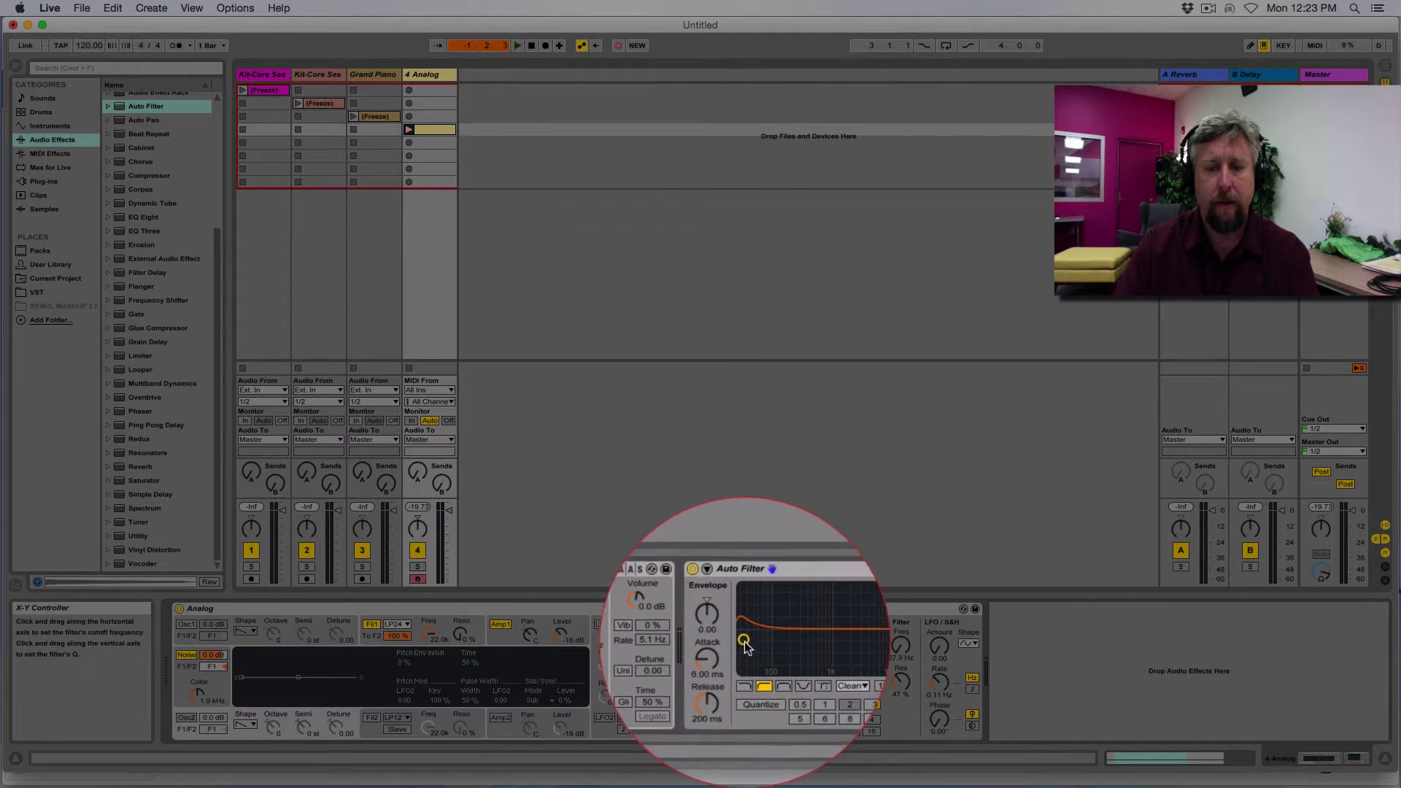
left_click_drag(744, 639, 866, 648)
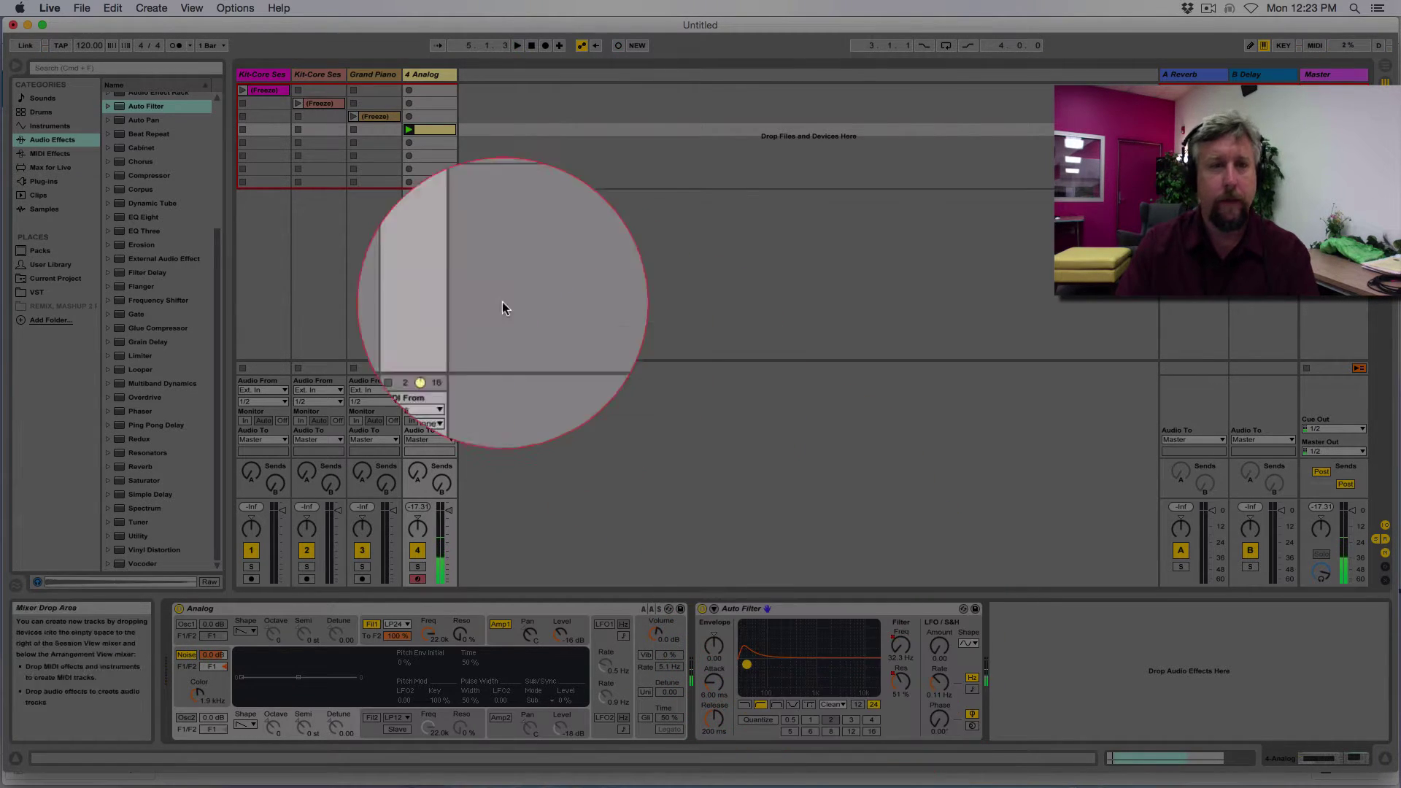
Open the Analog clip's envelopes and examine the recorded Auto Filter automation for Frequency and Resonance.
left_click(431, 144)
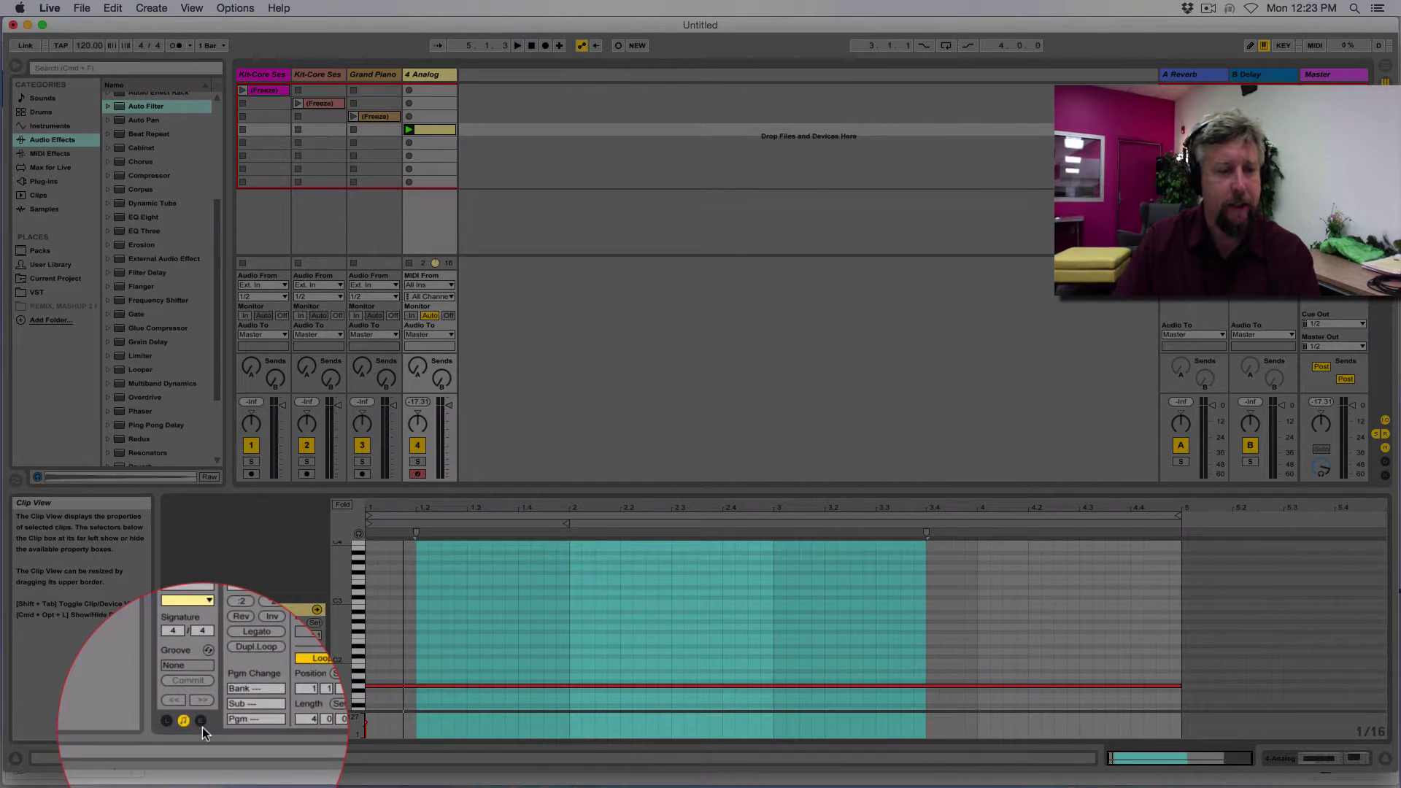
left_click(201, 722)
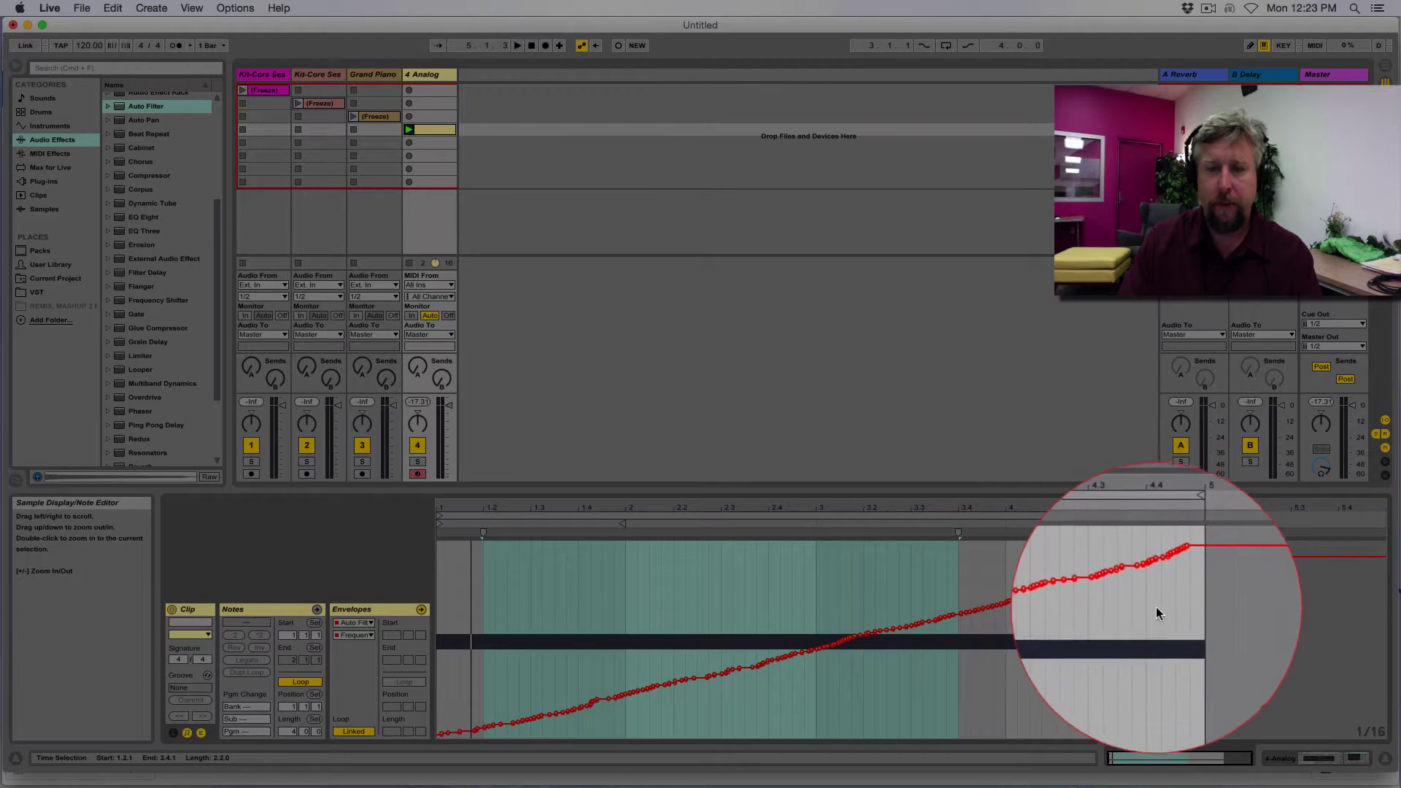
left_click(371, 621)
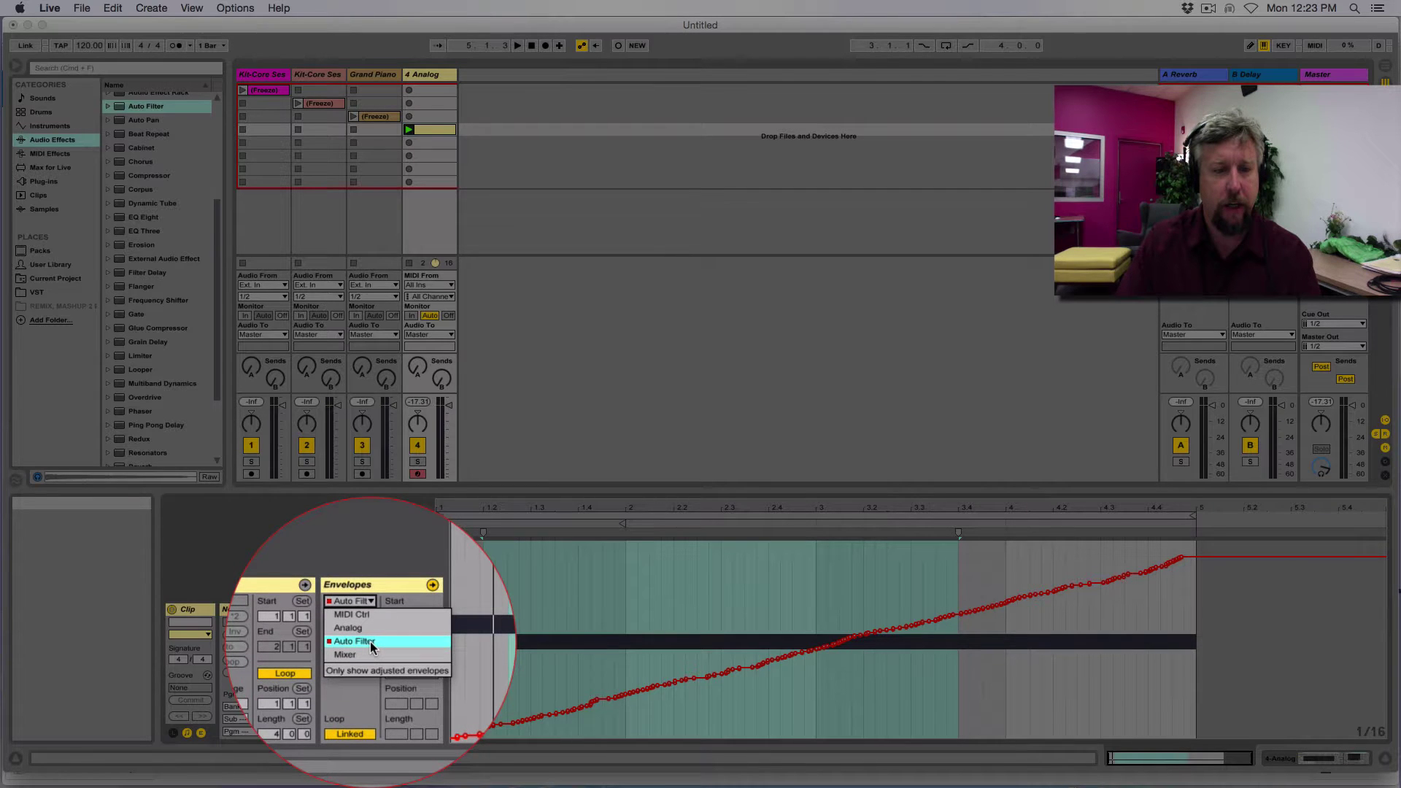
left_click(381, 642)
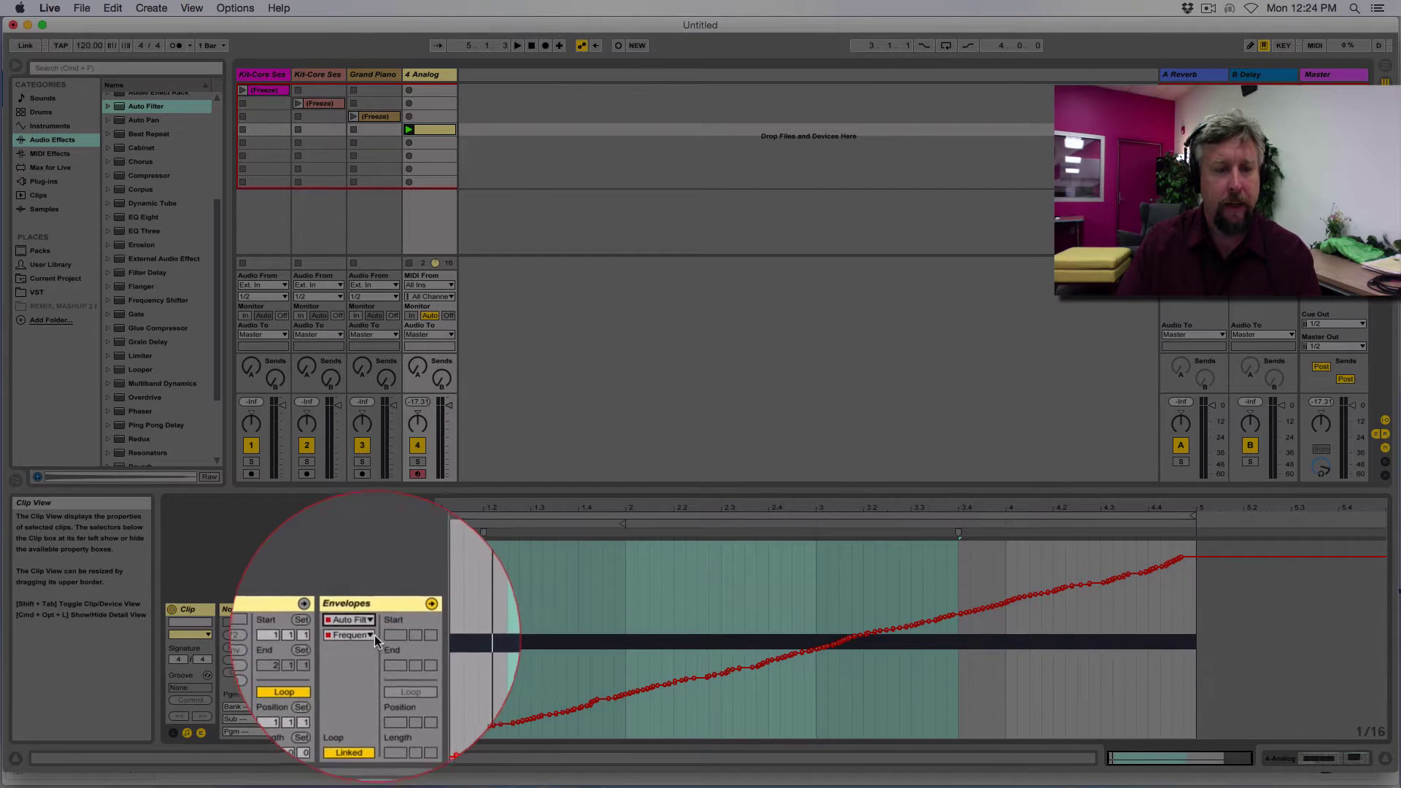
left_click(375, 635)
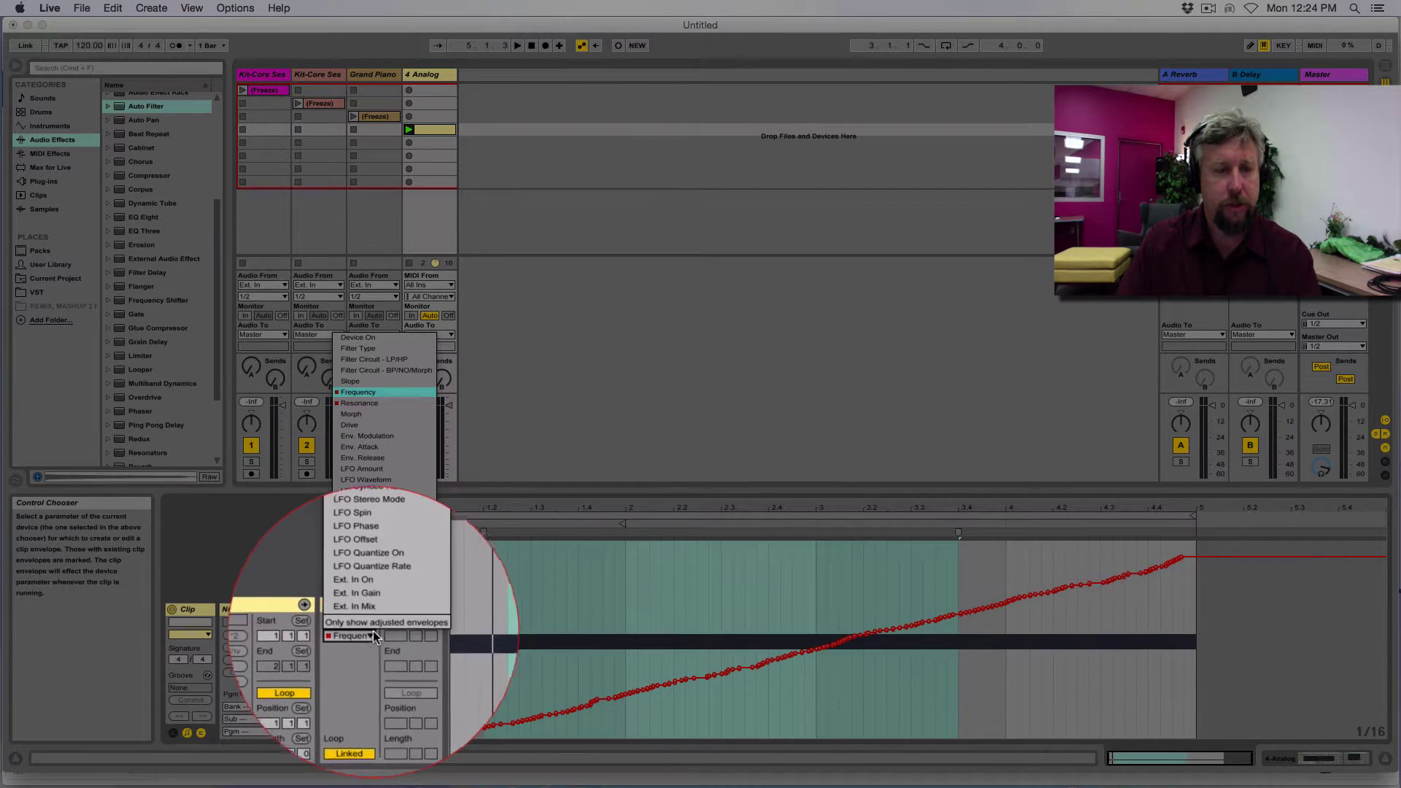
left_click(362, 404)
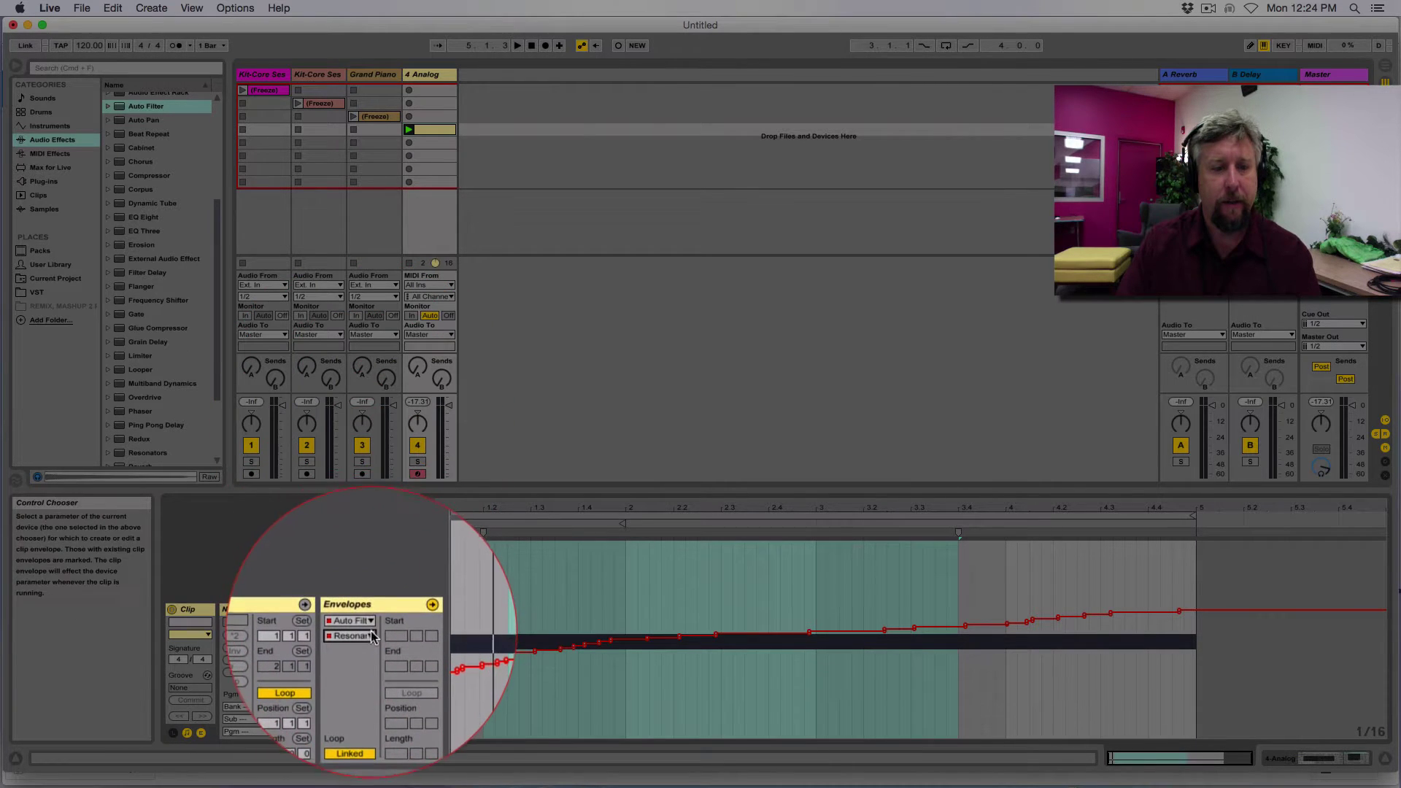
left_click(354, 635)
left_click(361, 392)
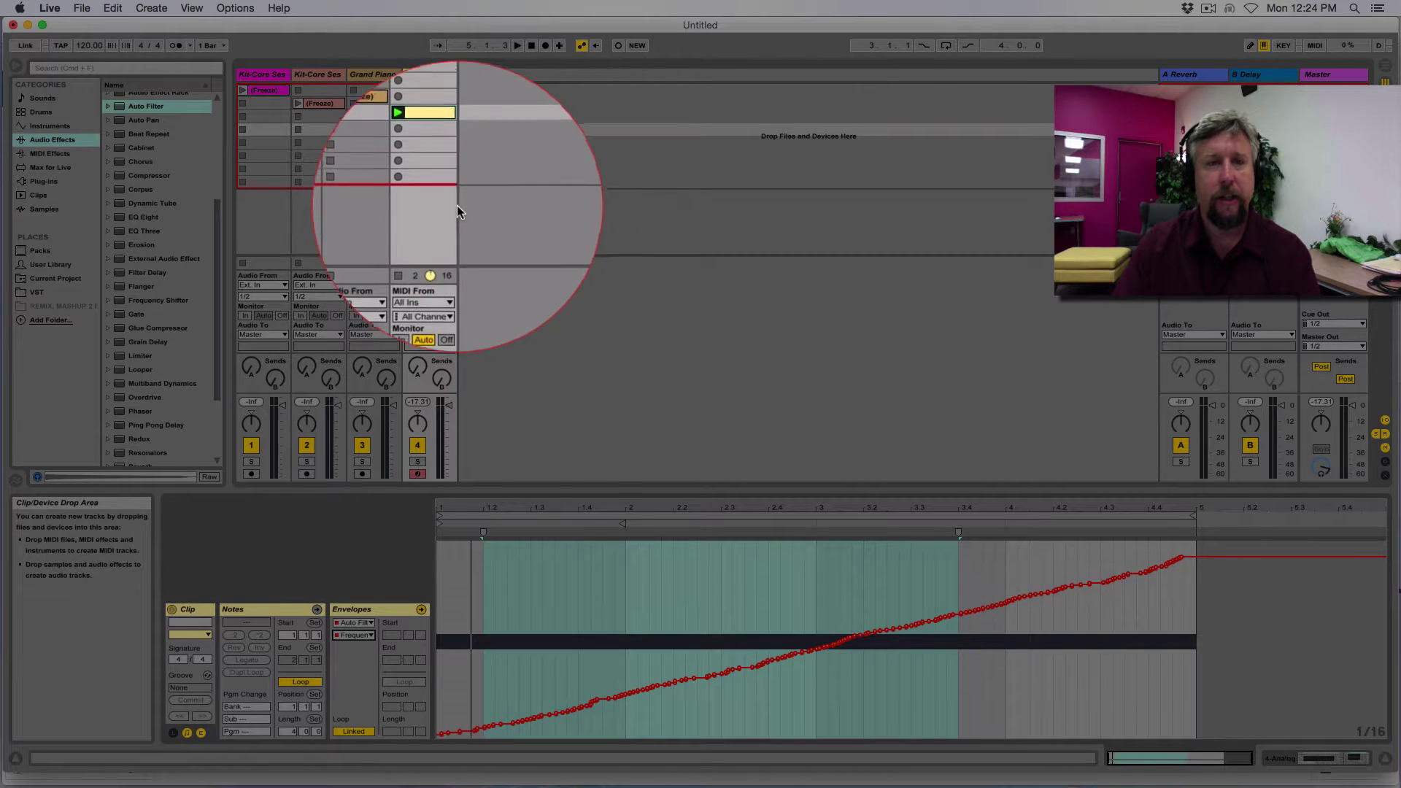
Override the Auto Filter automation by moving its cutoff manually, re-enable the automation and audition the sweep.
left_click(431, 75)
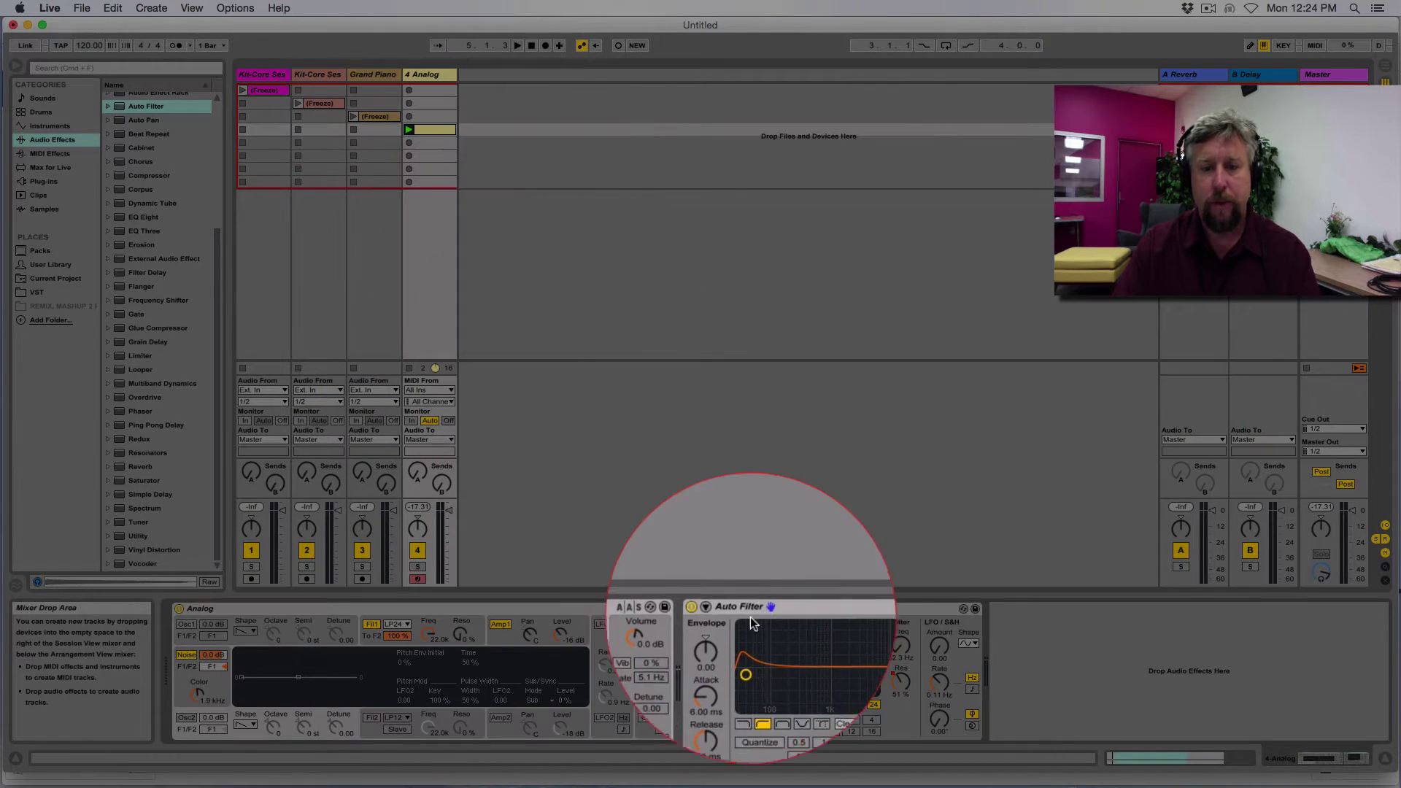
mouse_move(746, 646)
left_mouse_down()
mouse_move(841, 641)
mouse_move(788, 635)
mouse_move(792, 669)
mouse_move(791, 594)
mouse_move(790, 654)
mouse_move(788, 638)
mouse_move(771, 639)
mouse_move(853, 641)
mouse_move(790, 642)
mouse_move(756, 665)
left_mouse_up()
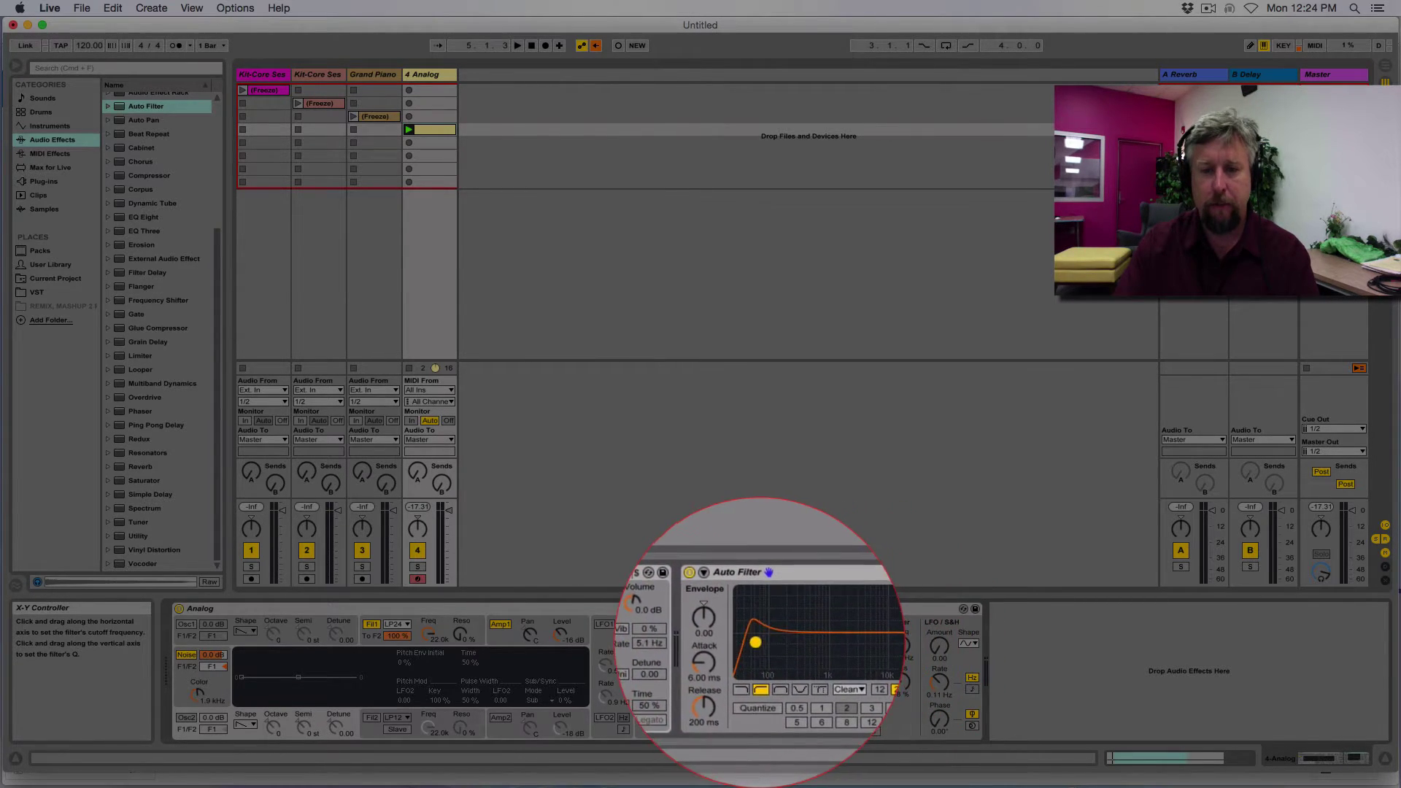
double_click(435, 144)
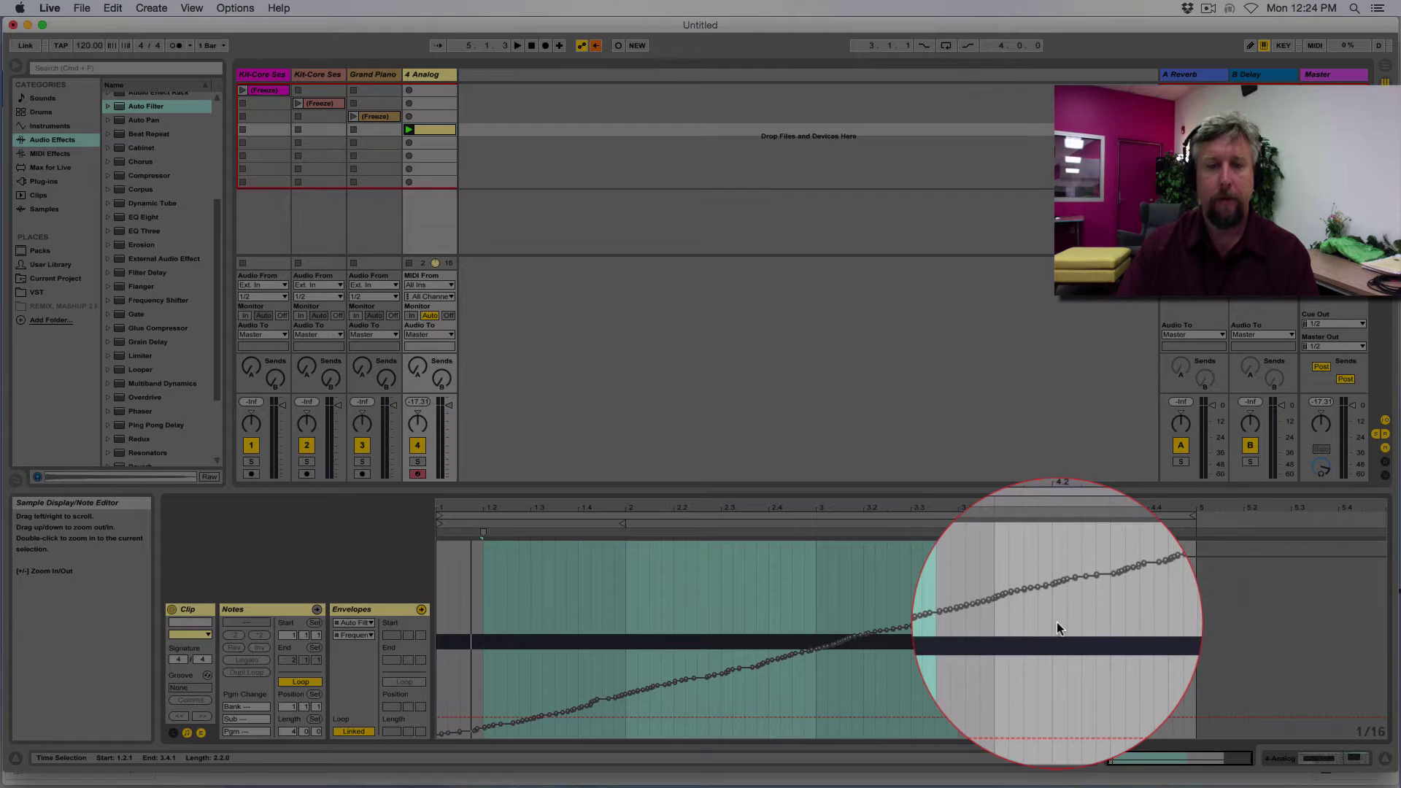
left_click(592, 58)
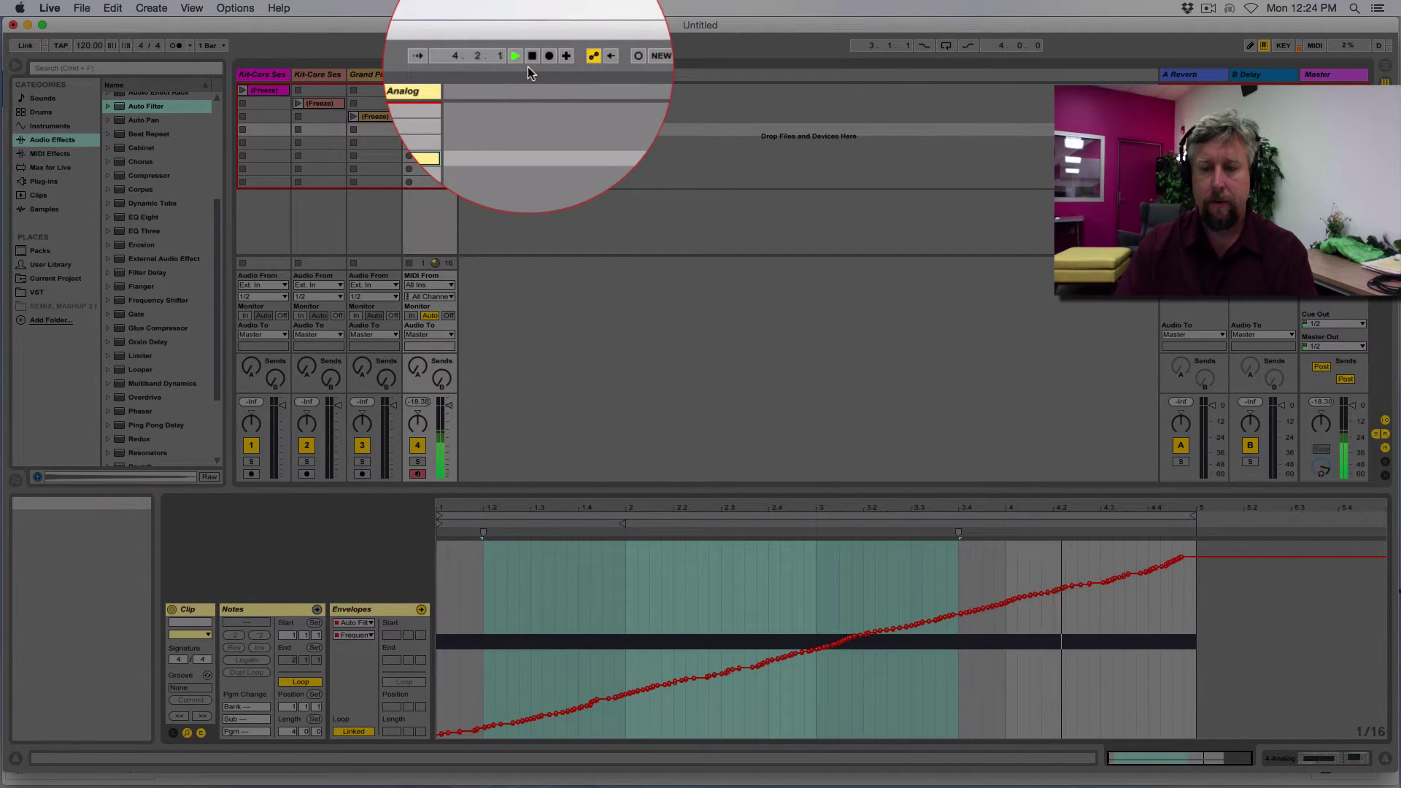
key("space")
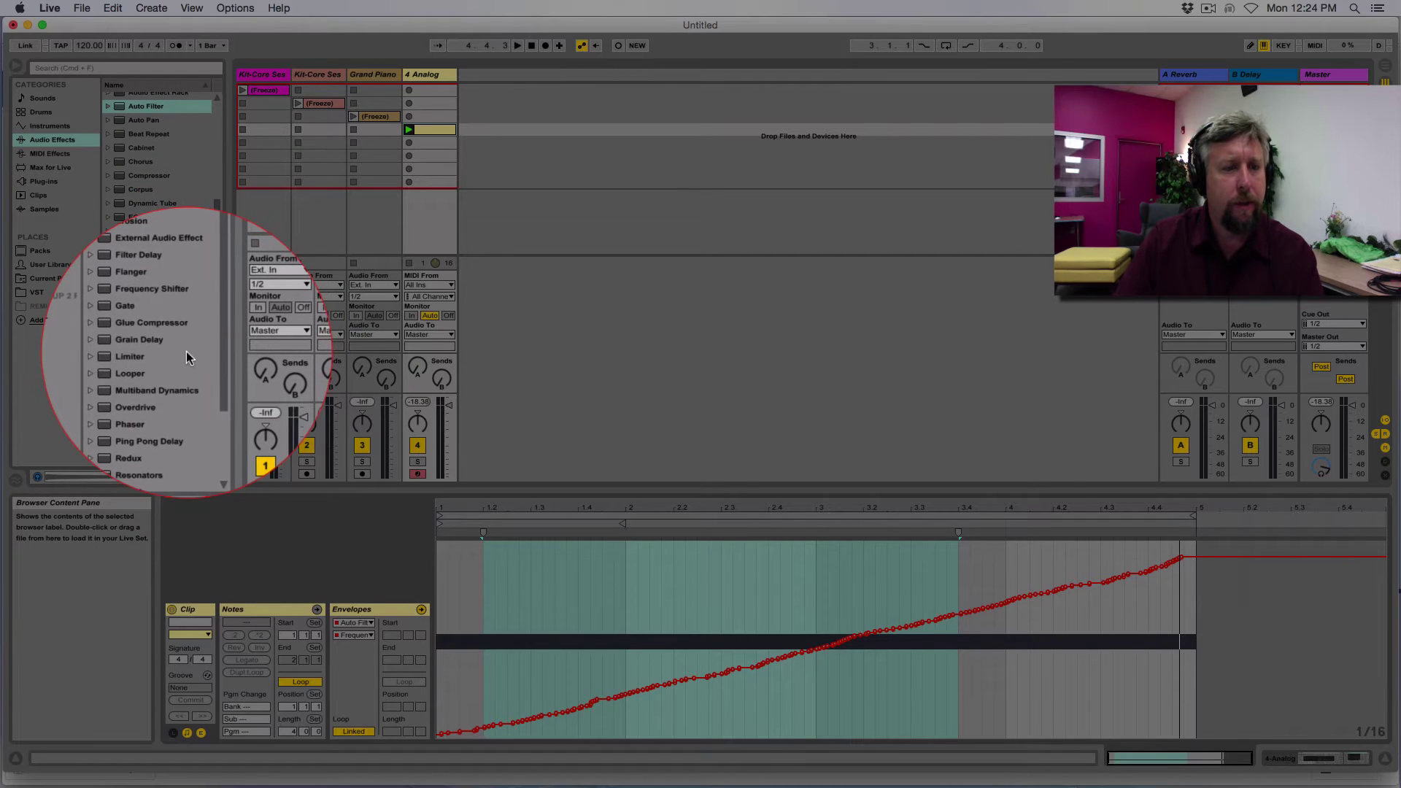
Add a Flanger after the Auto Filter and set its LFO amount to 42.9% and rate to 10.0 Hz during playback.
scroll(185, 352, "down", 2)
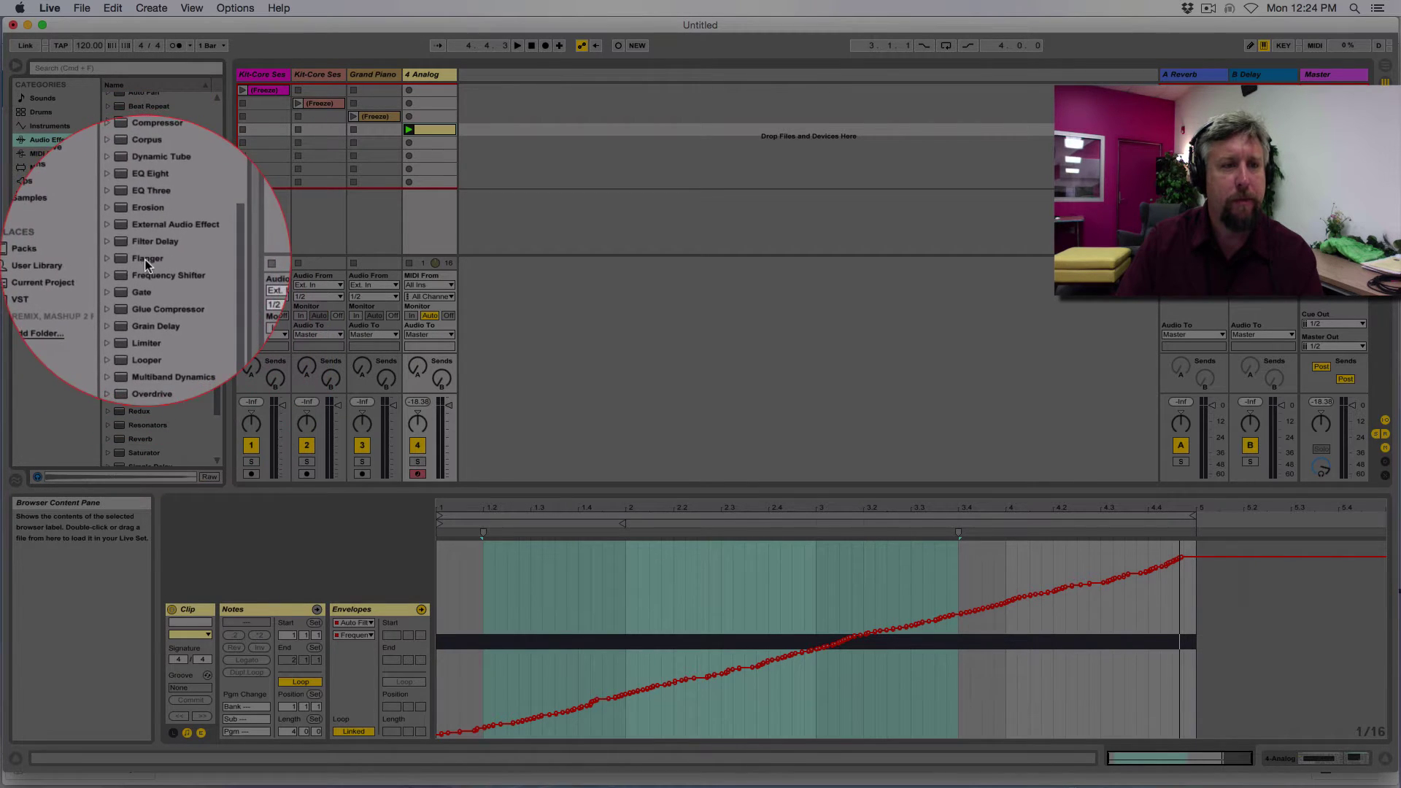
left_click_drag(145, 258, 450, 143)
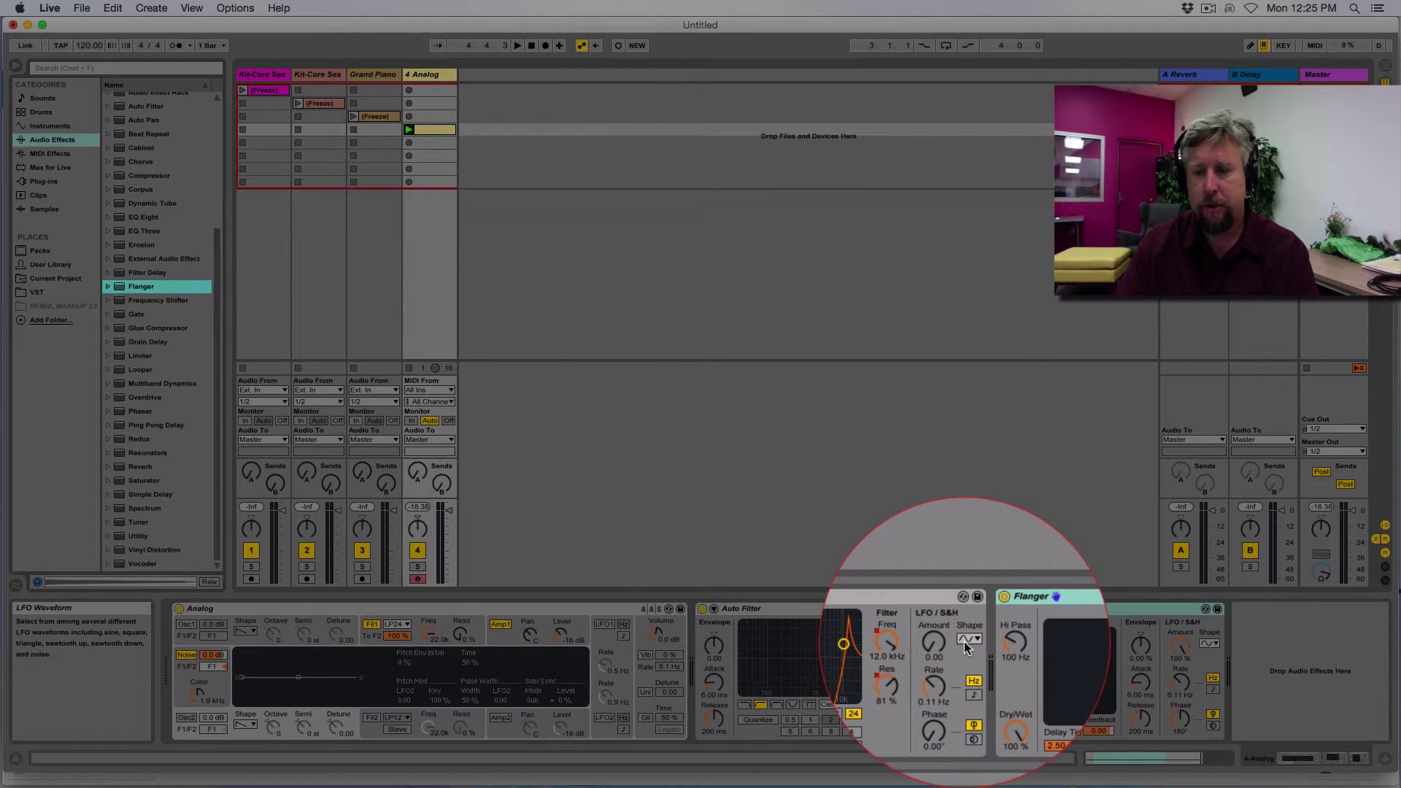
key("space")
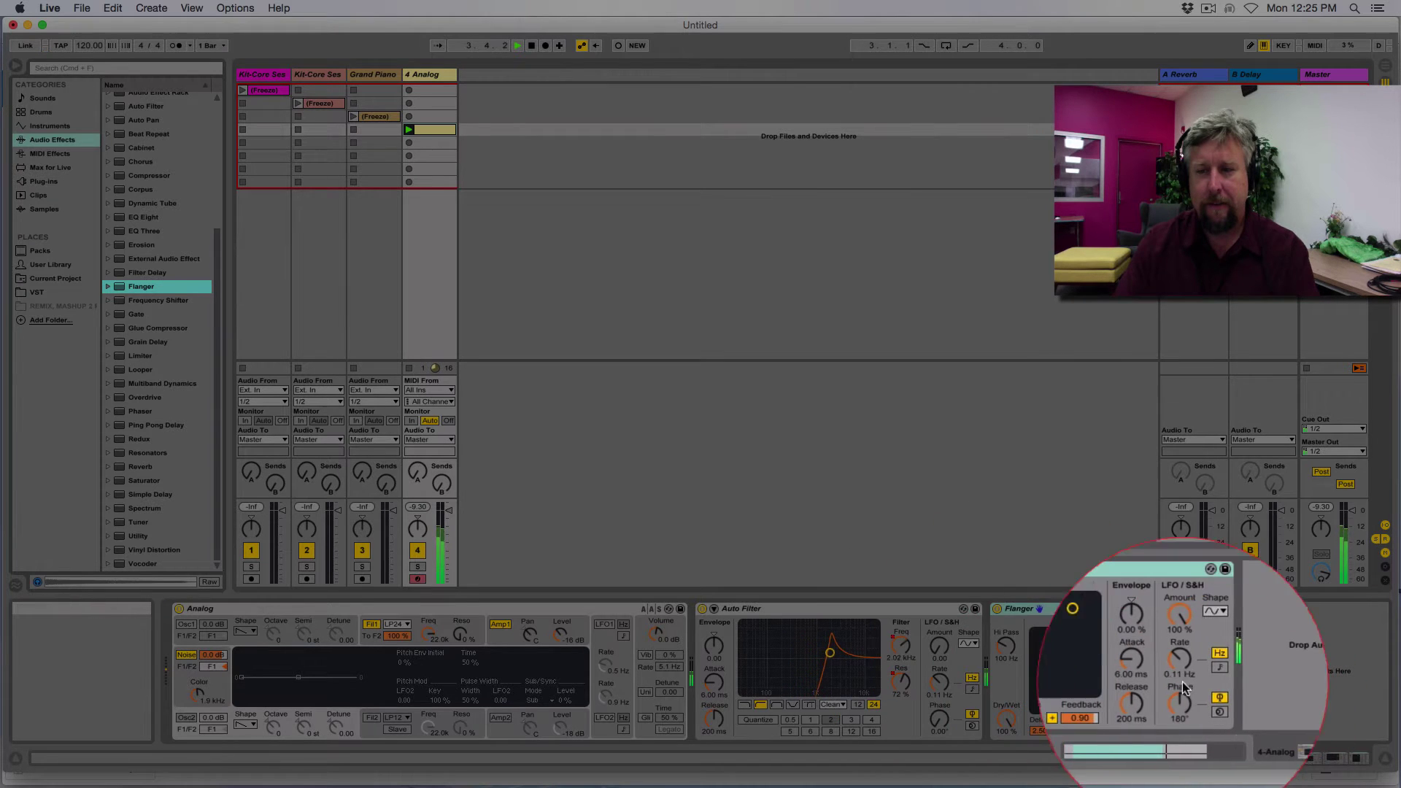
left_click_drag(1180, 646, 1180, 686)
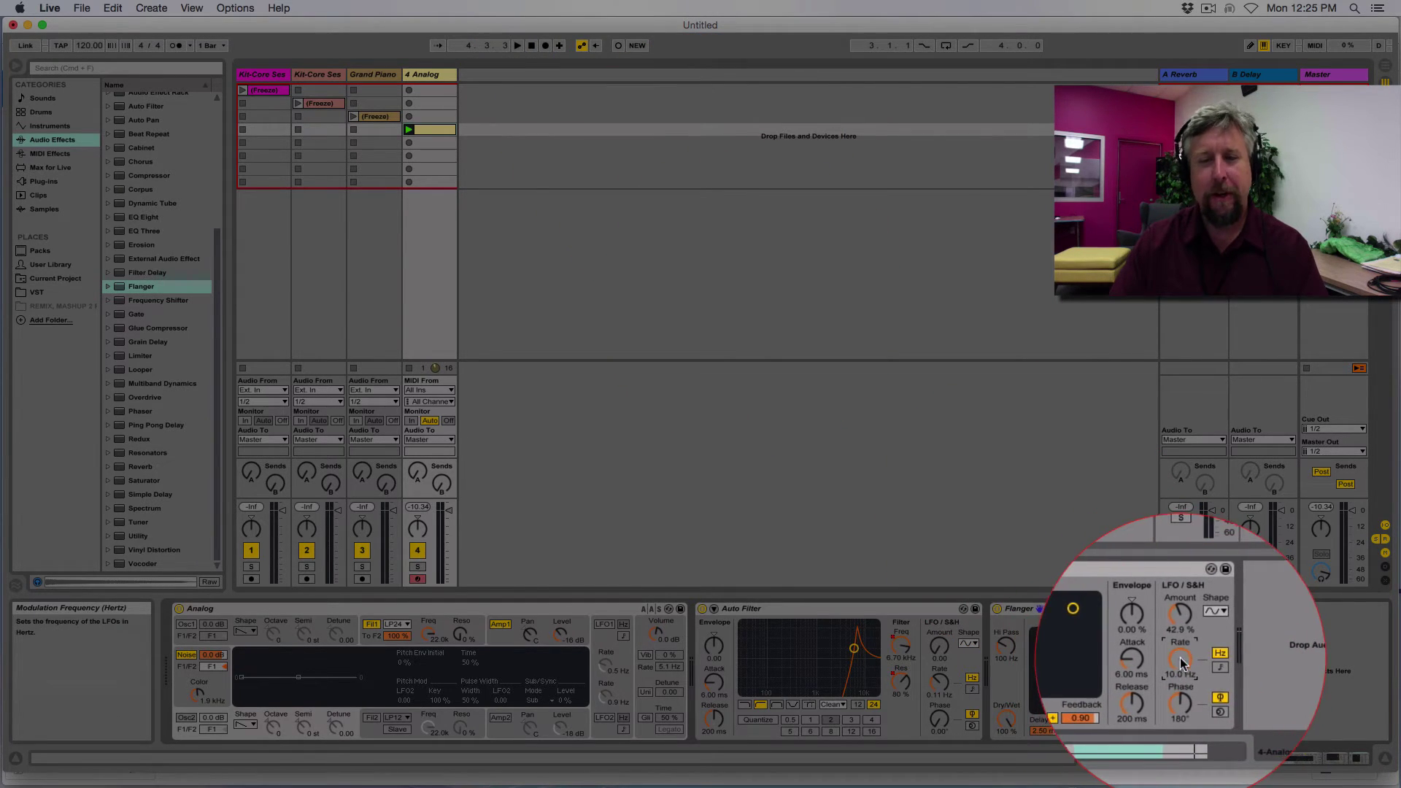
Draw a Flanger LFO Frequency envelope in the Analog clip that rises between beats 1.2 and 2.
double_click(423, 145)
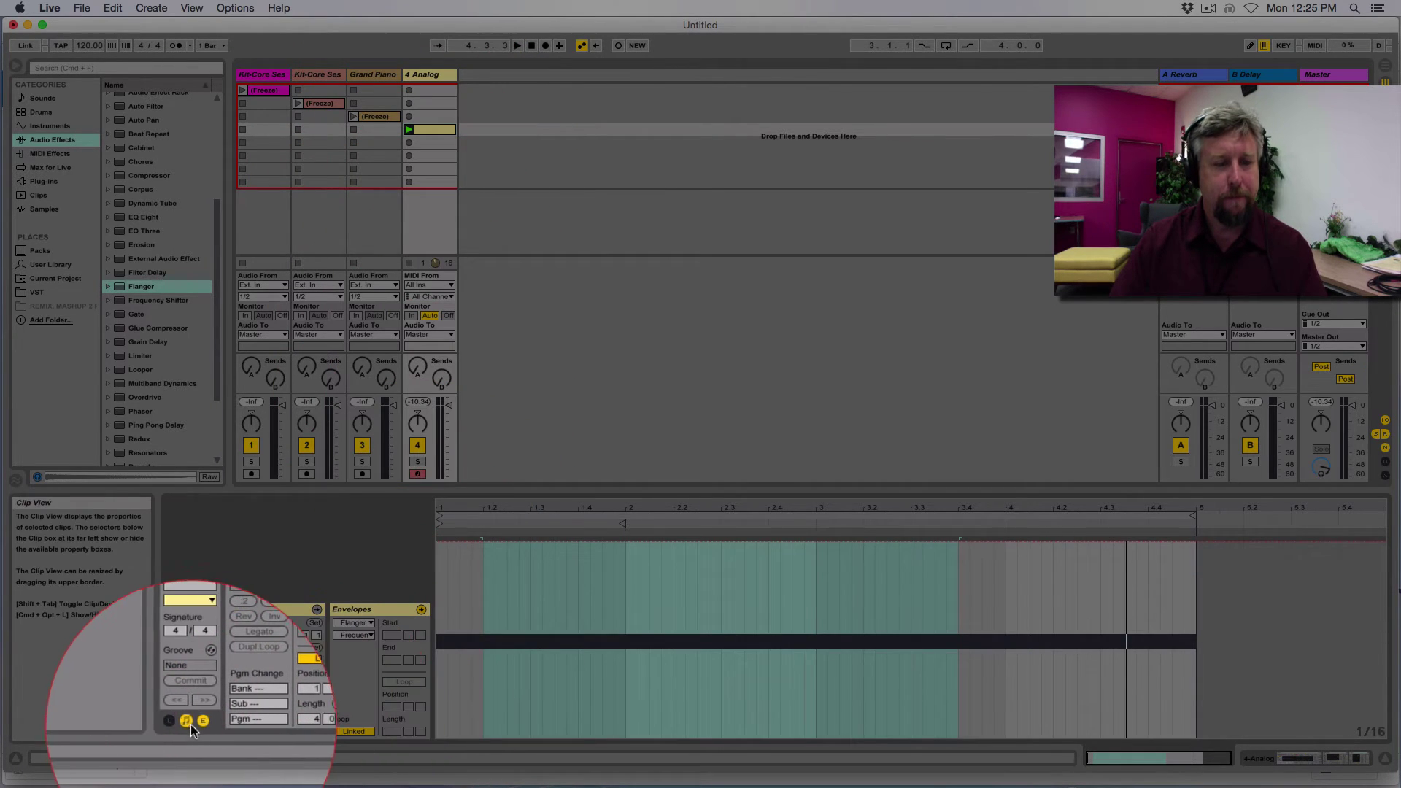
left_click(200, 723)
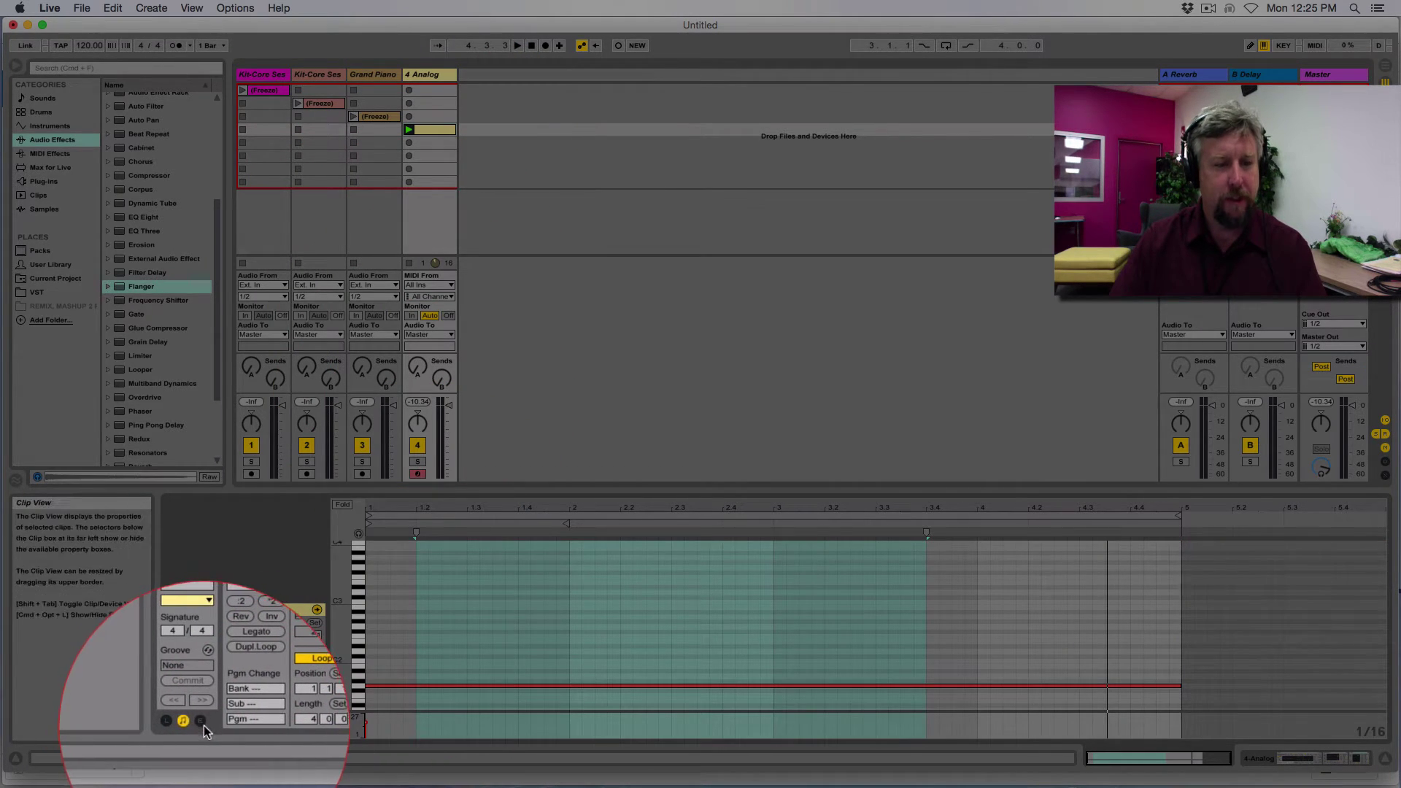
left_click(201, 722)
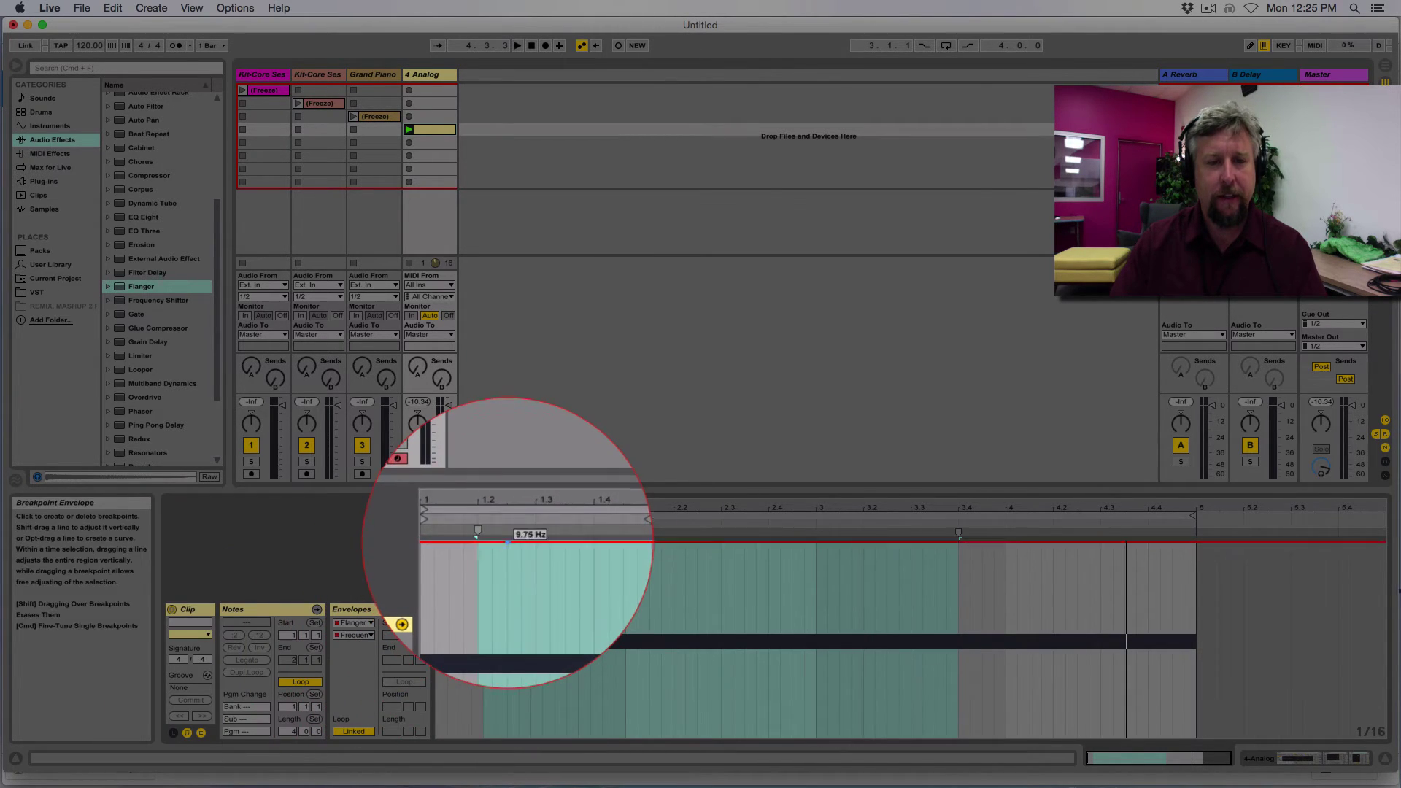
mouse_move(593, 627)
left_mouse_down()
mouse_move(593, 588)
mouse_move(592, 626)
left_mouse_up()
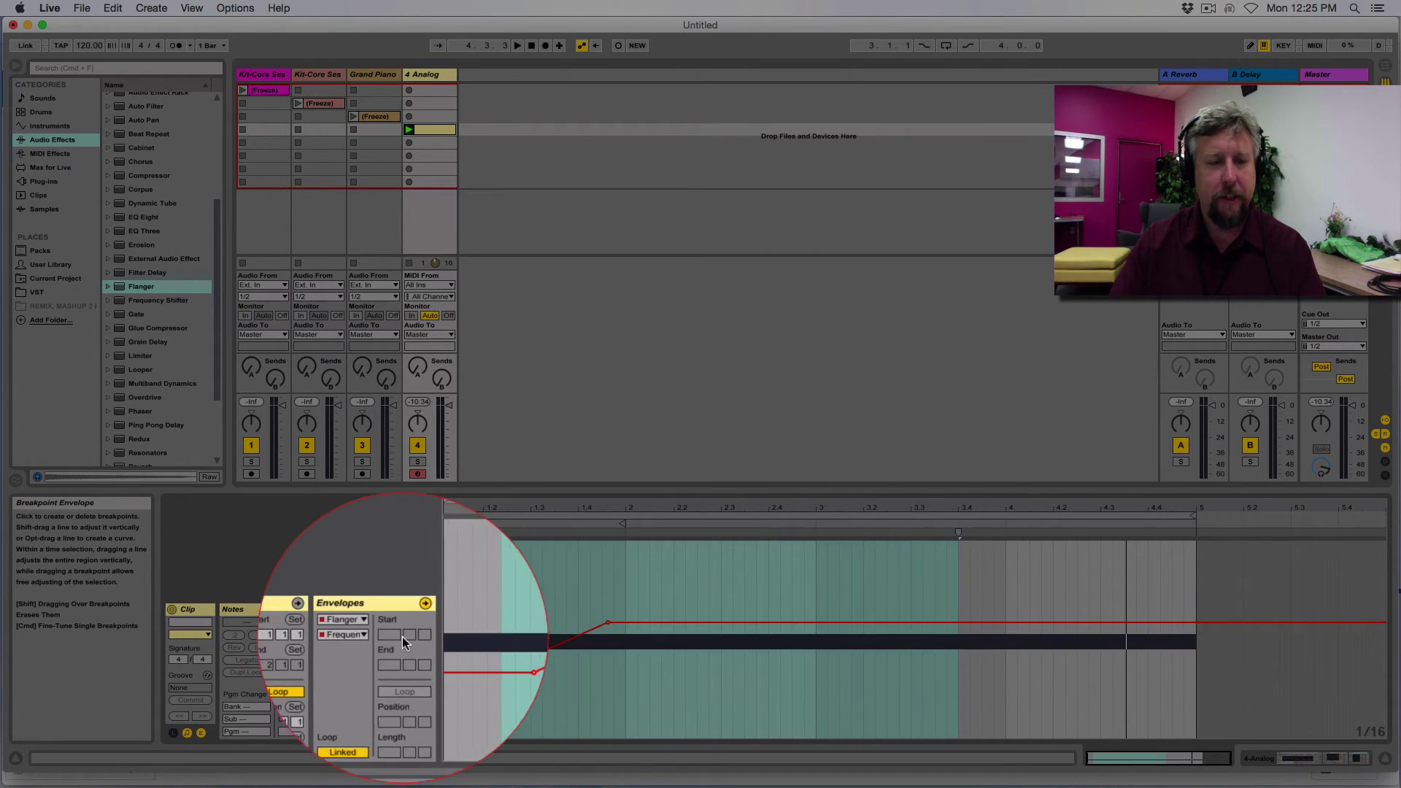
left_click(353, 634)
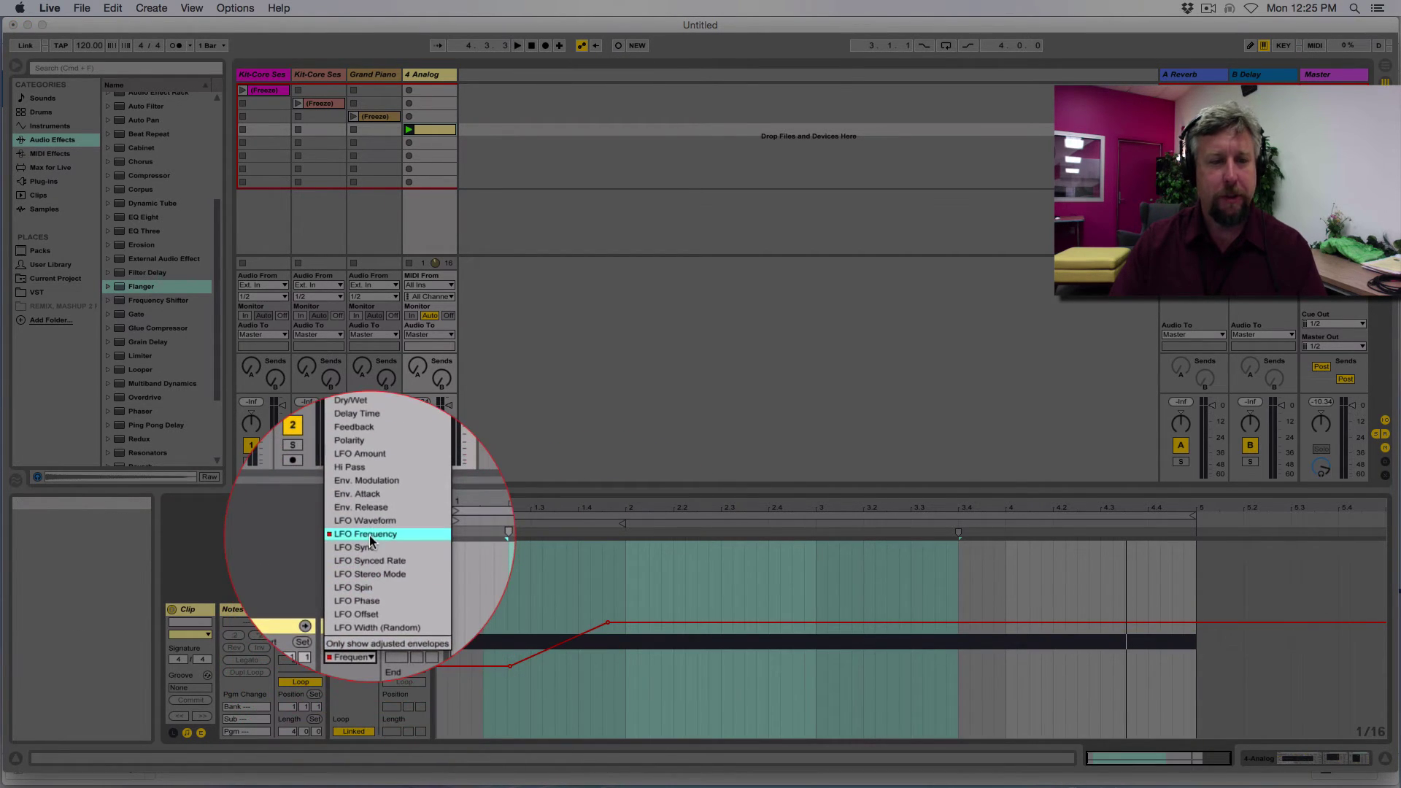
left_click(369, 532)
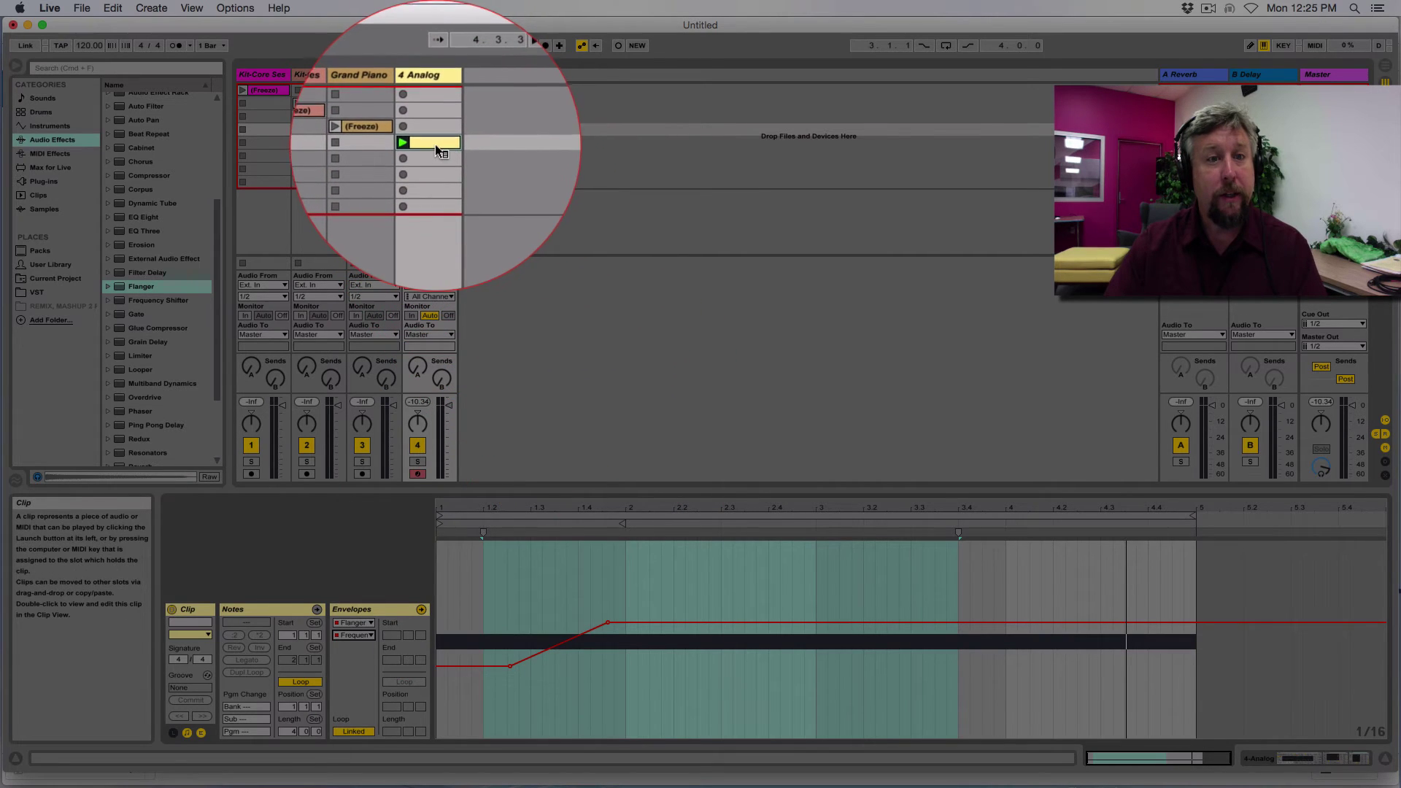
Freeze and flatten the Analog track to audio, and open the resulting clip's waveform.
right_click(437, 130)
left_click(460, 262)
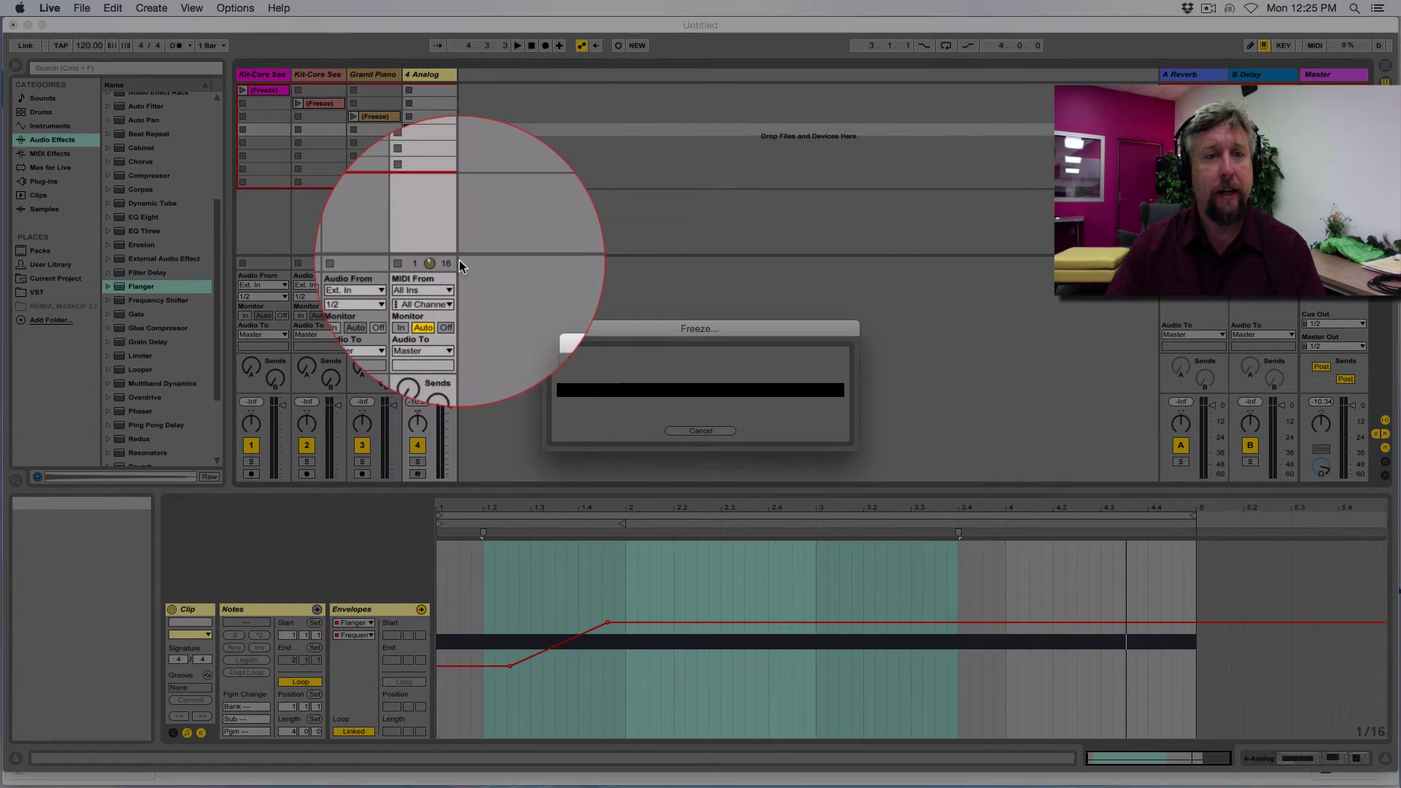
right_click(425, 150)
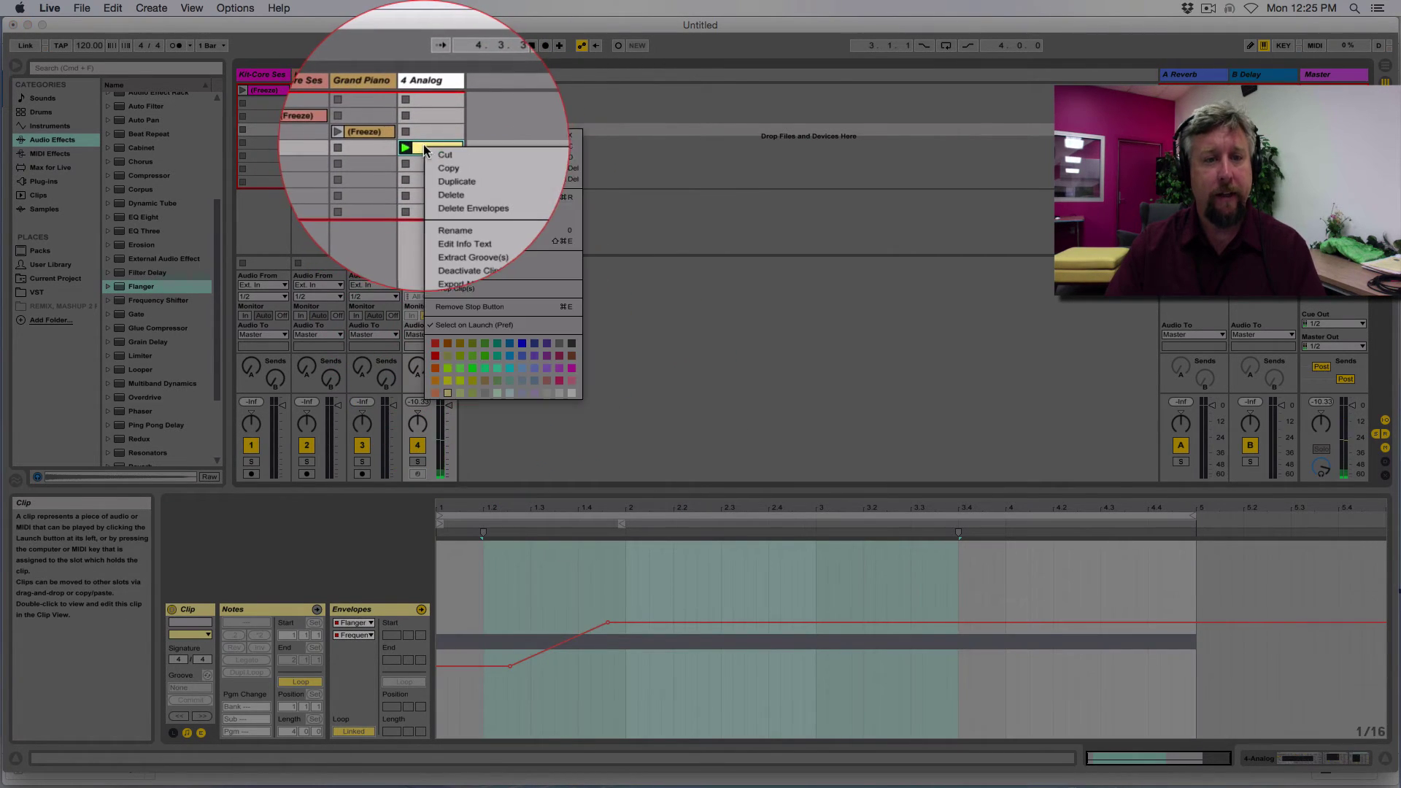
left_click(444, 273)
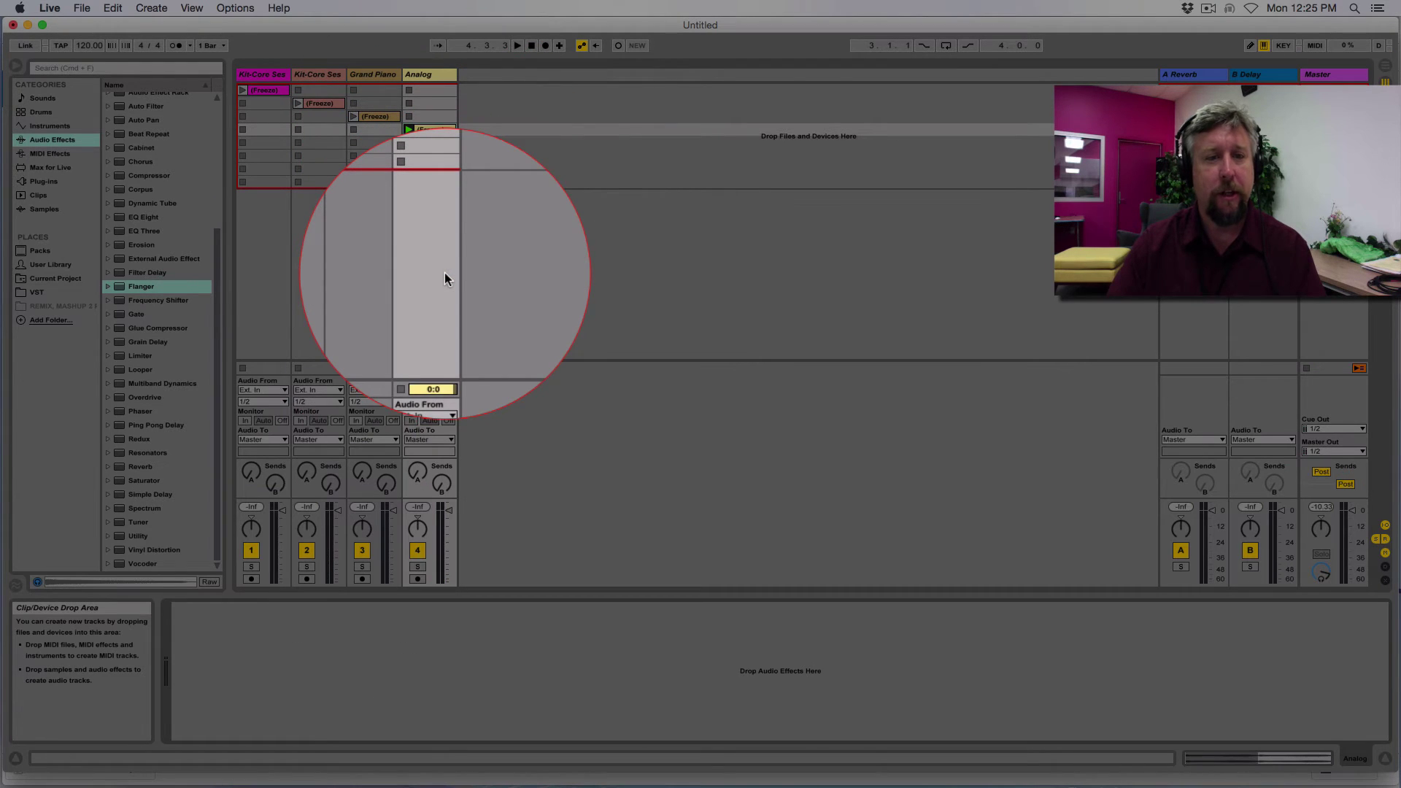
left_click(436, 146)
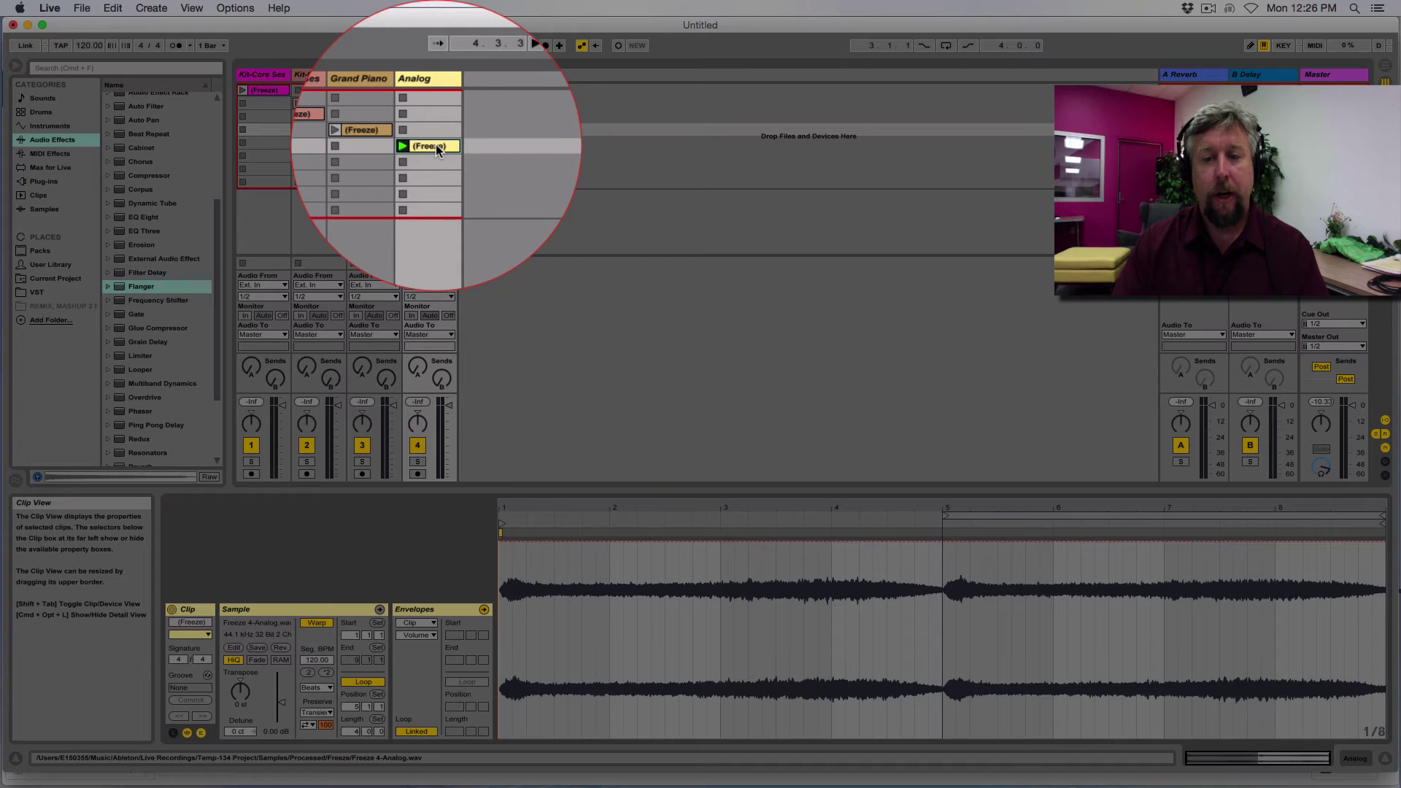
Select the kick, crash, piano and Analog audio clips together and place them in the Arrangement View at bar 13.
left_click(267, 111, "shift")
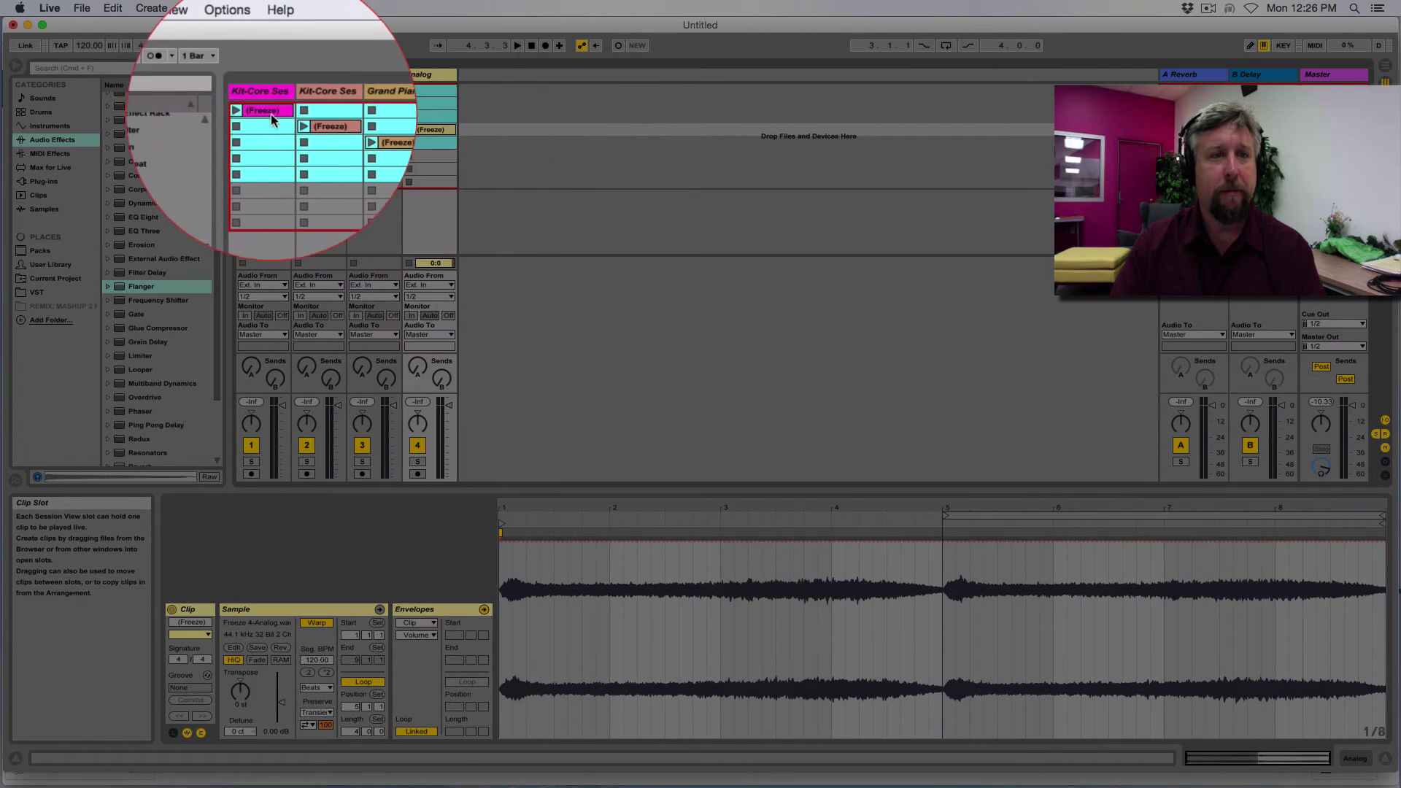
left_click_drag(260, 108, 381, 153)
key("Tab")
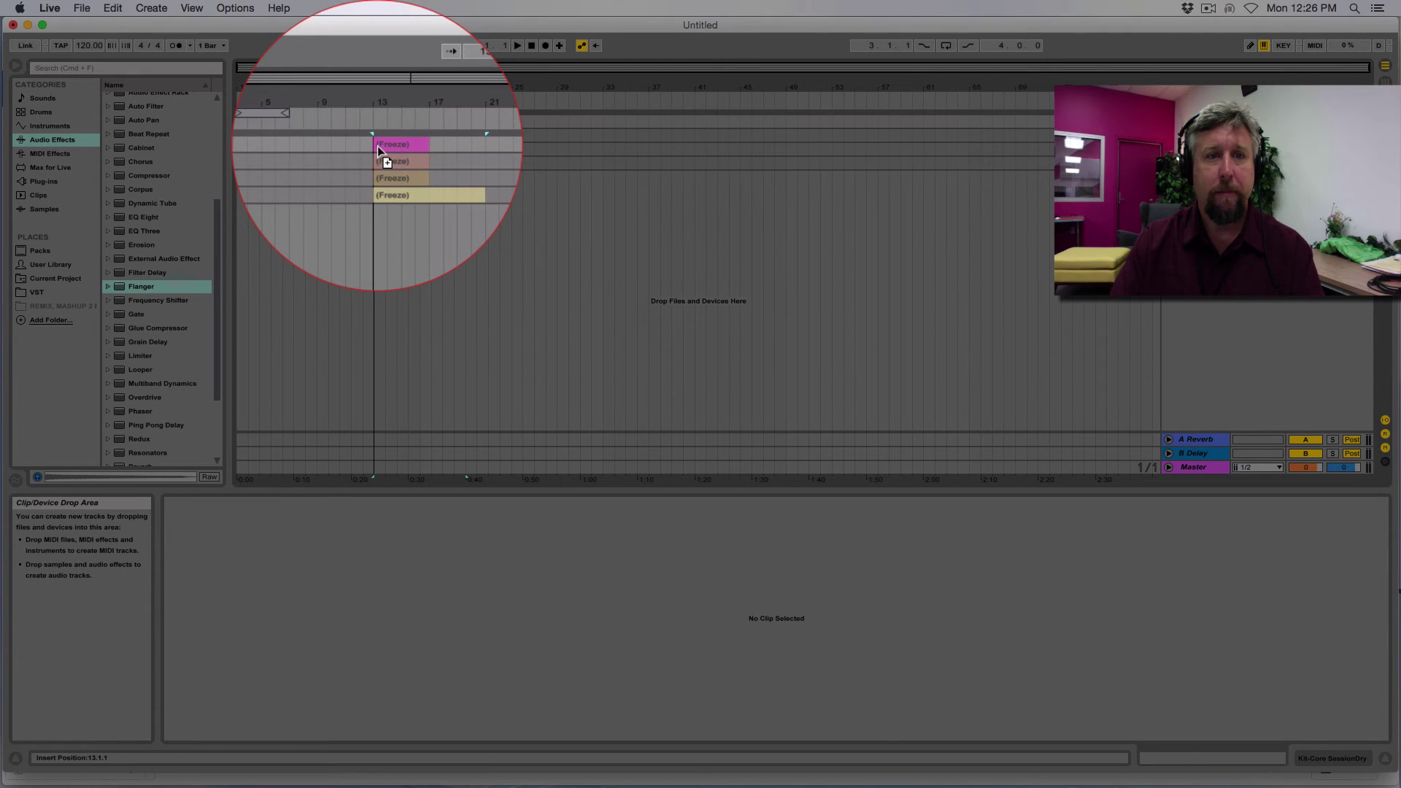
Stagger the arrangement clips by moving the crash to bar 21, the kick to bar 28 and the piano to bar 33.
left_click(454, 162)
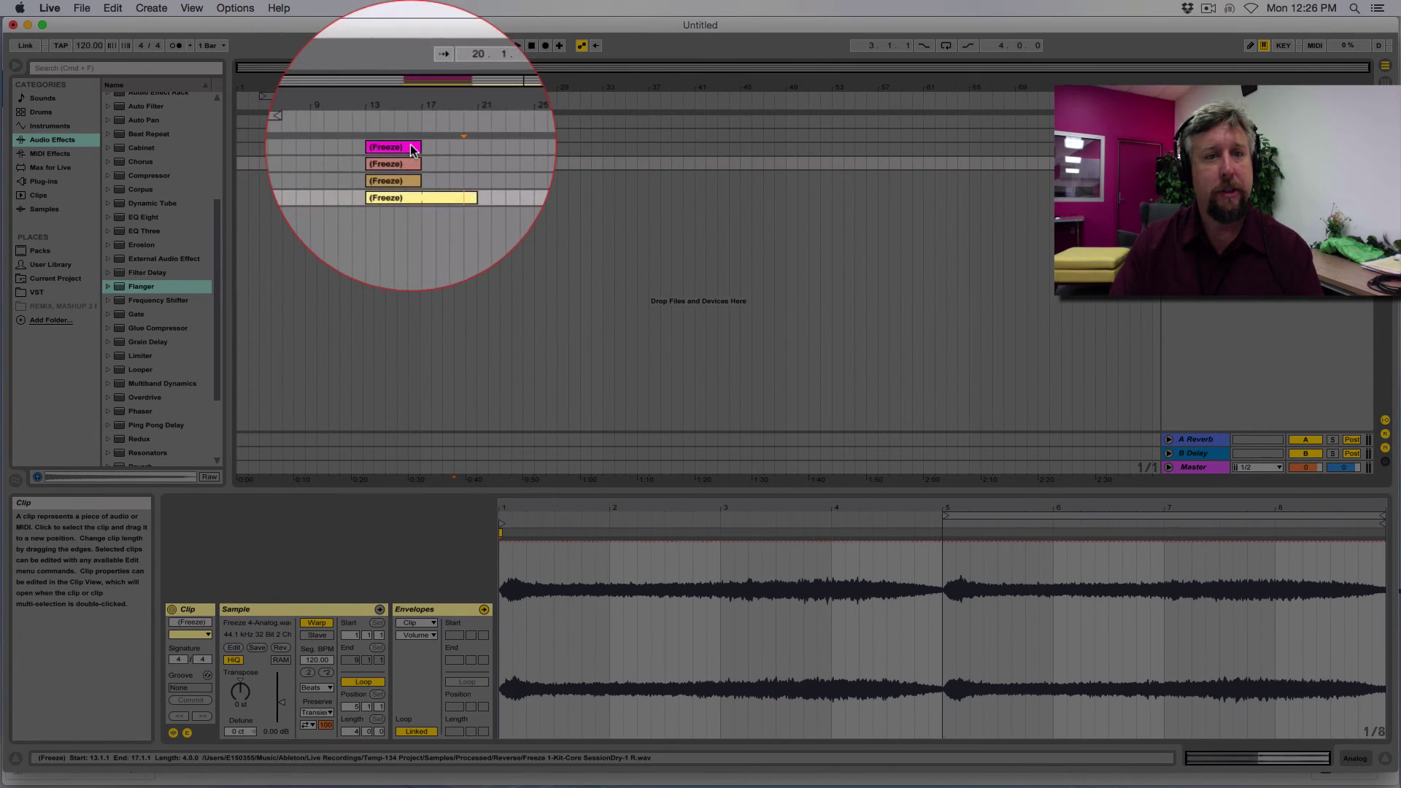
left_click_drag(410, 121, 502, 135)
left_click_drag(407, 151, 638, 151)
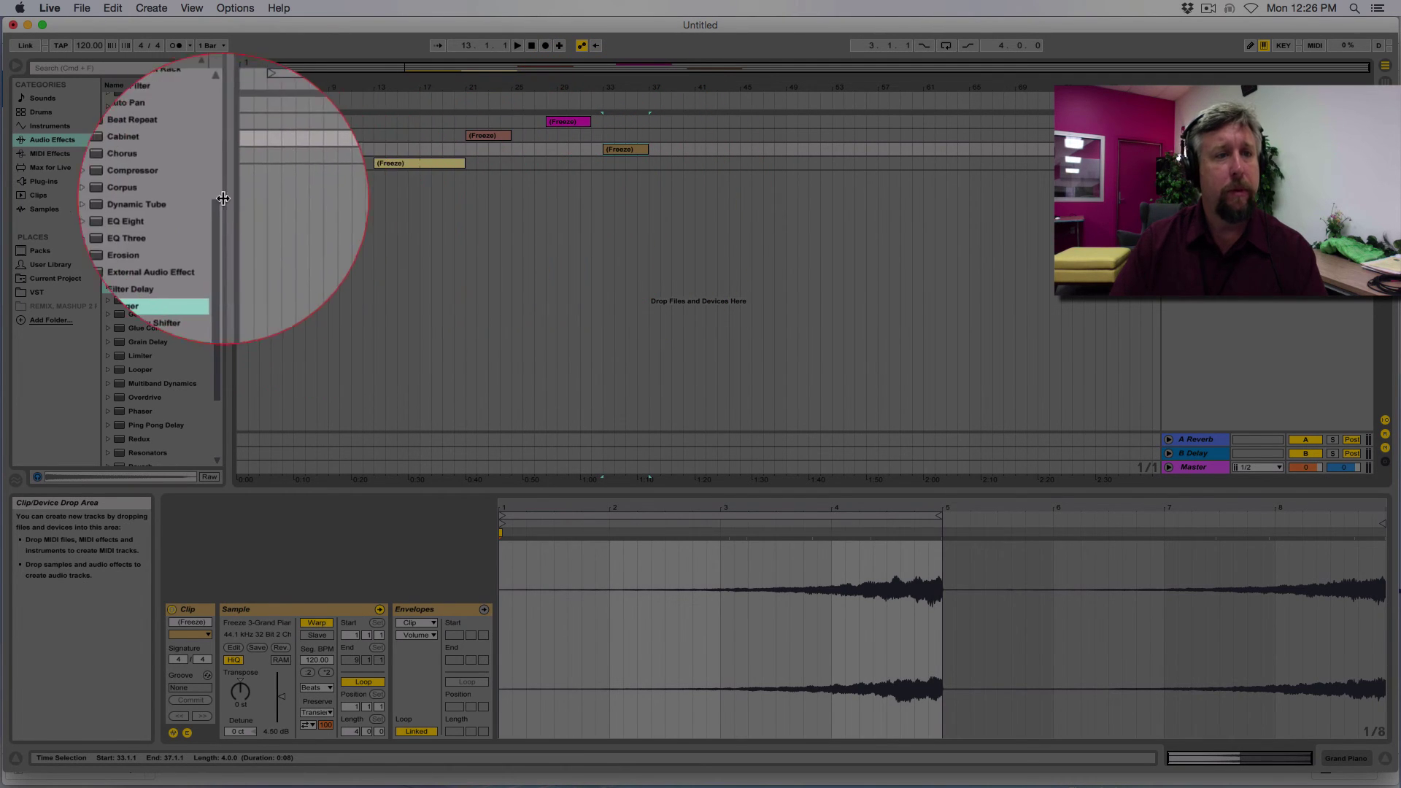
Look over the commands available for the Analog clip in the arrangement, and return to the Session View clips.
left_click(438, 162)
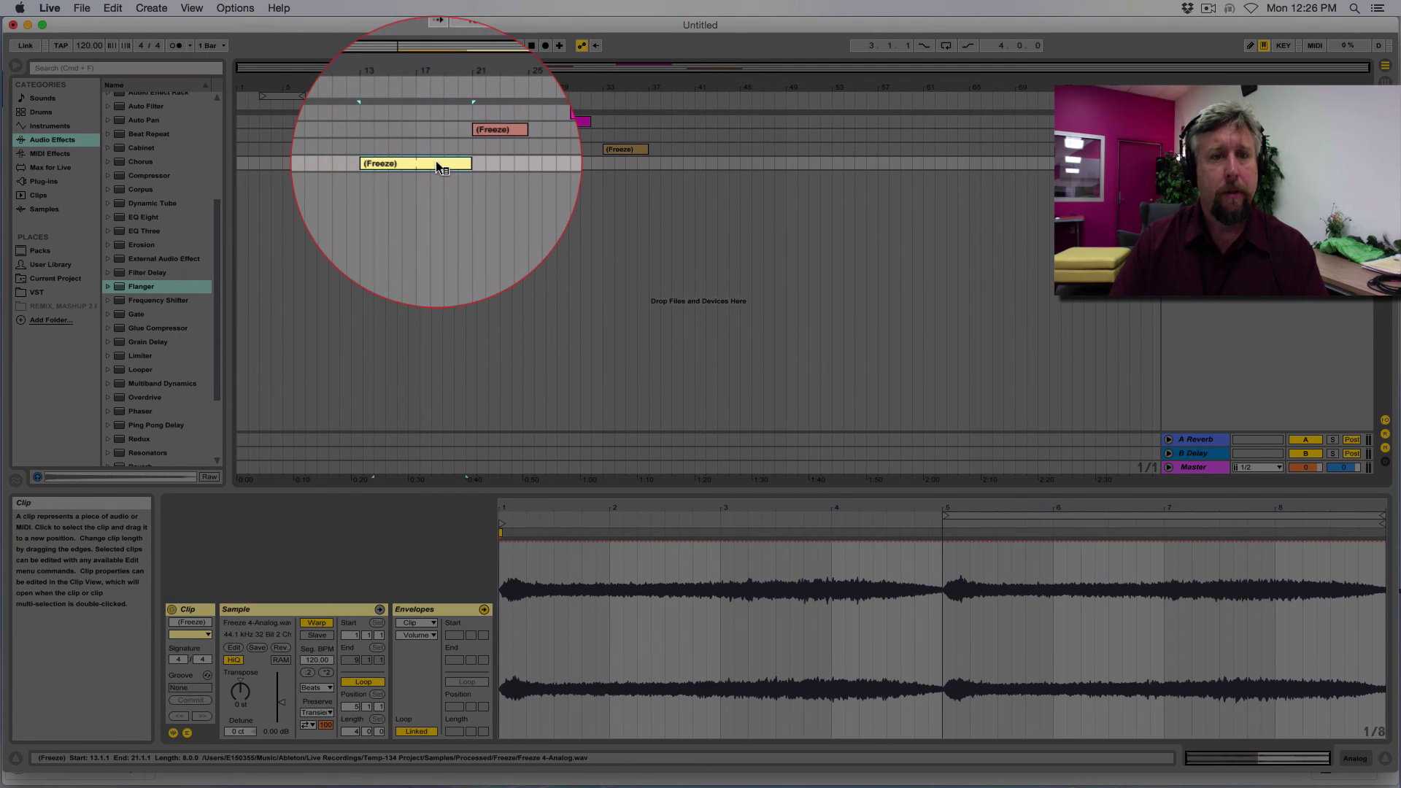
right_click(436, 162)
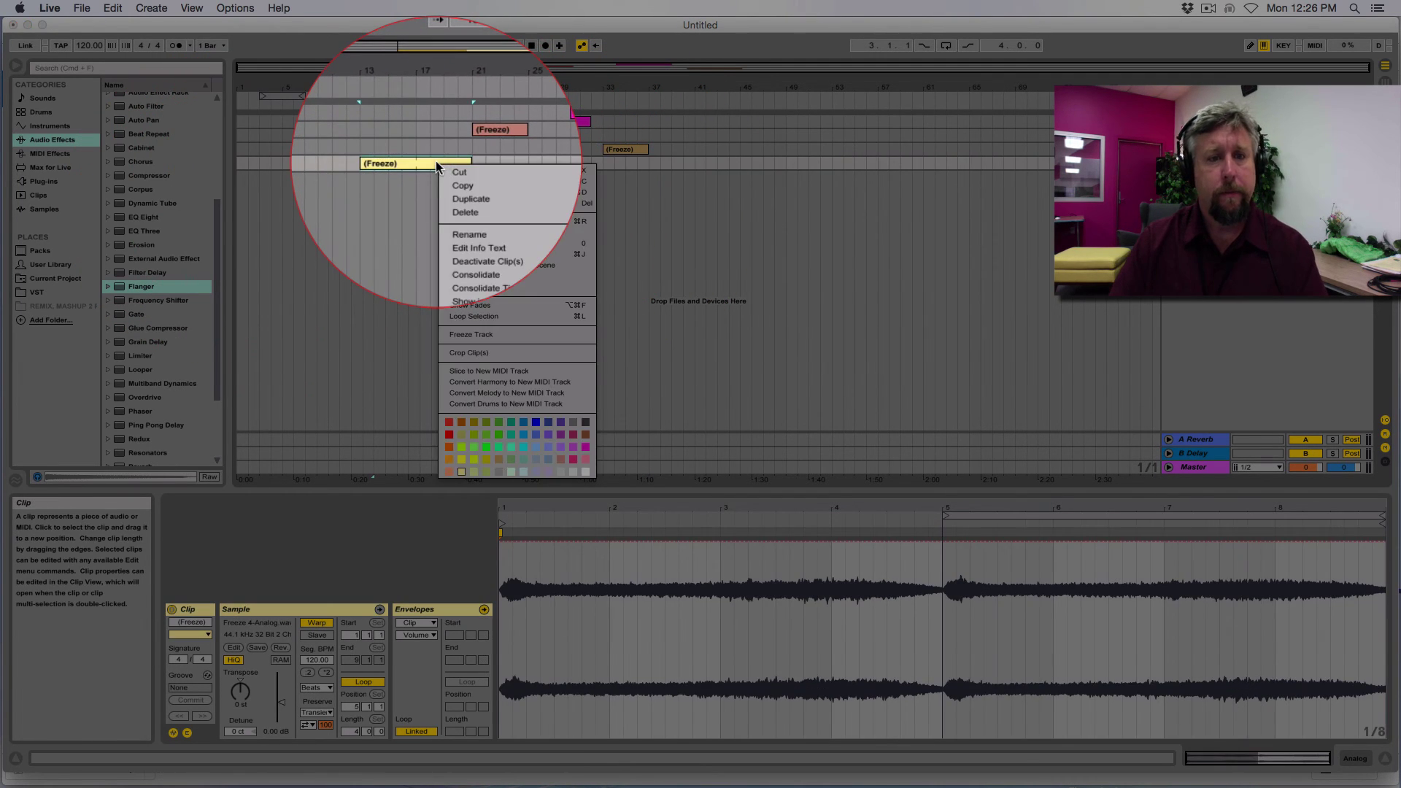
left_click(400, 241)
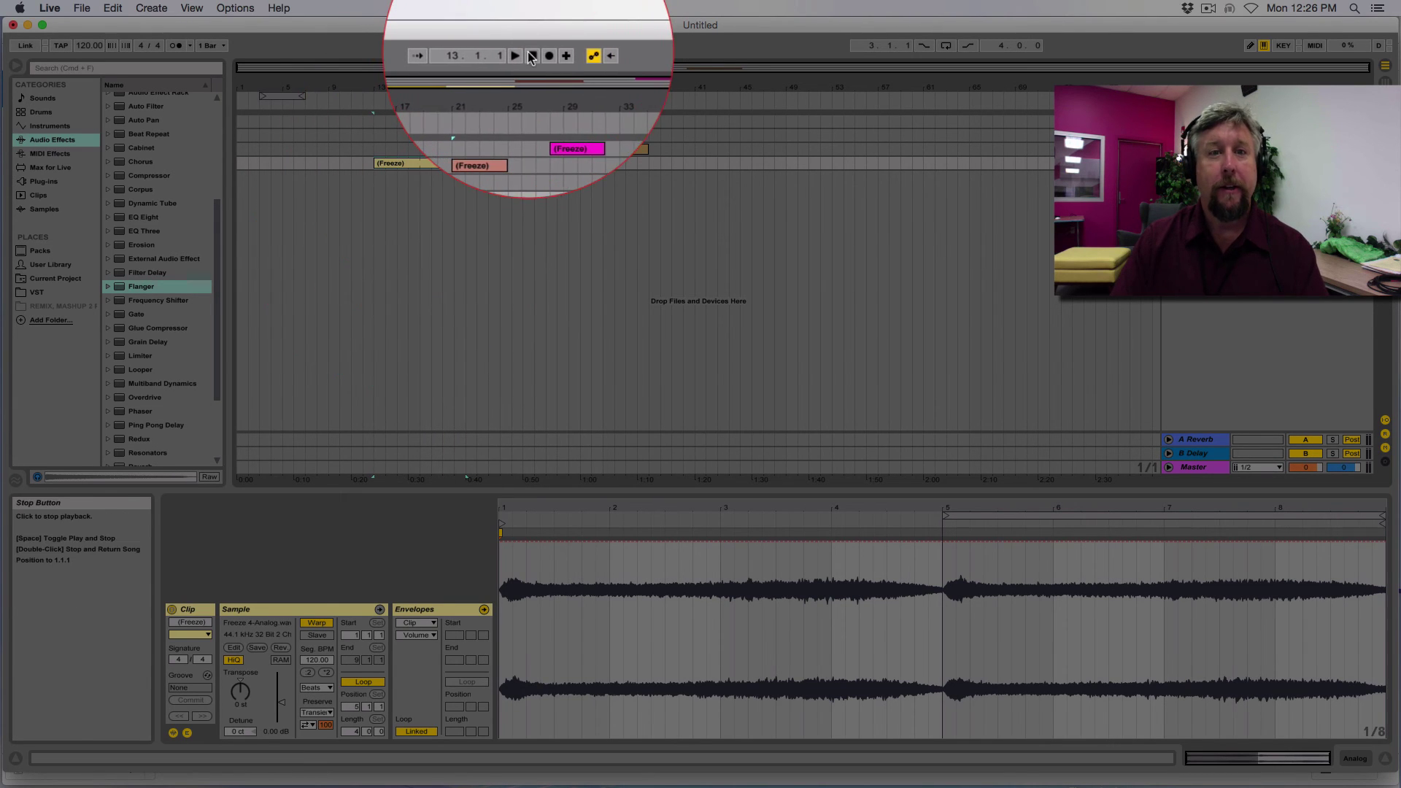
key("Tab")
key("super+v")
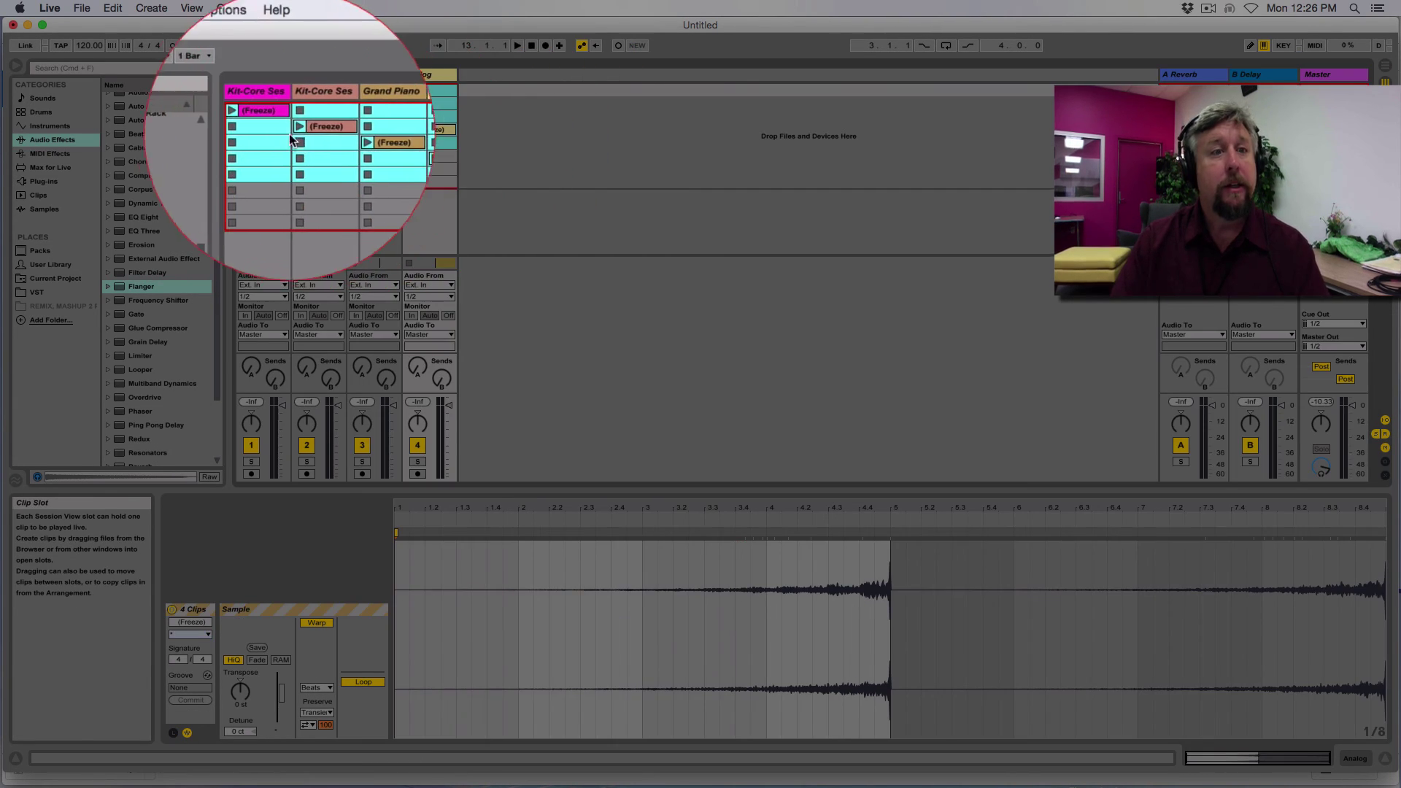